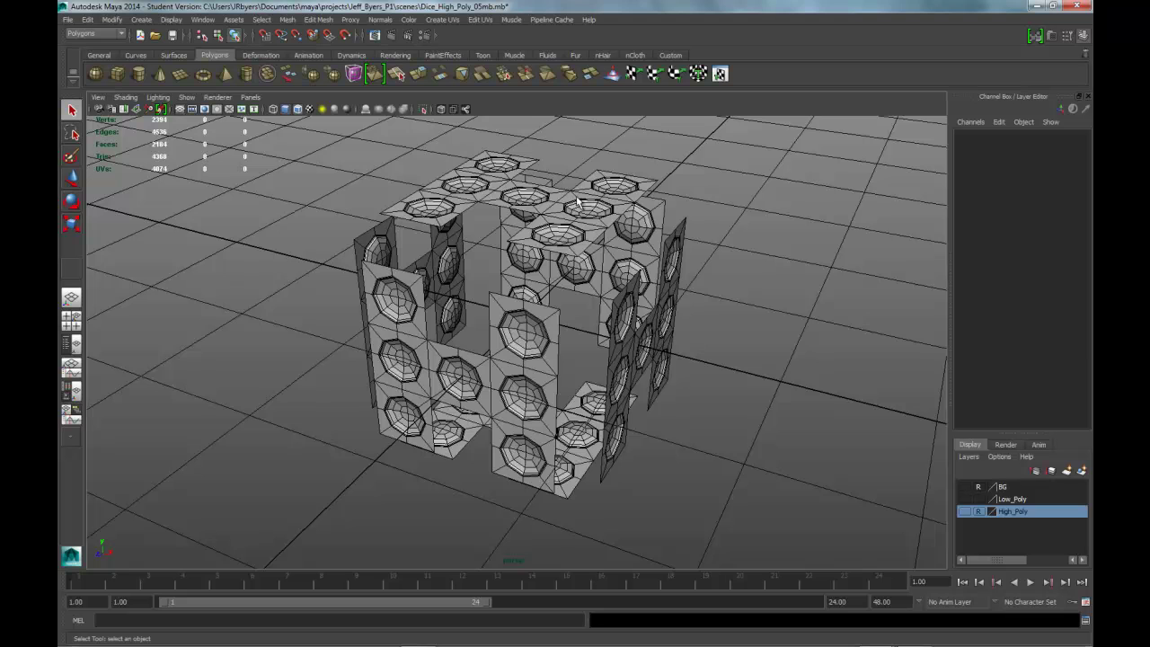
# Select all six divot meshes and put them on a new display layer named Divits
pyautogui.click(583, 221)
pyautogui.click(411, 312)
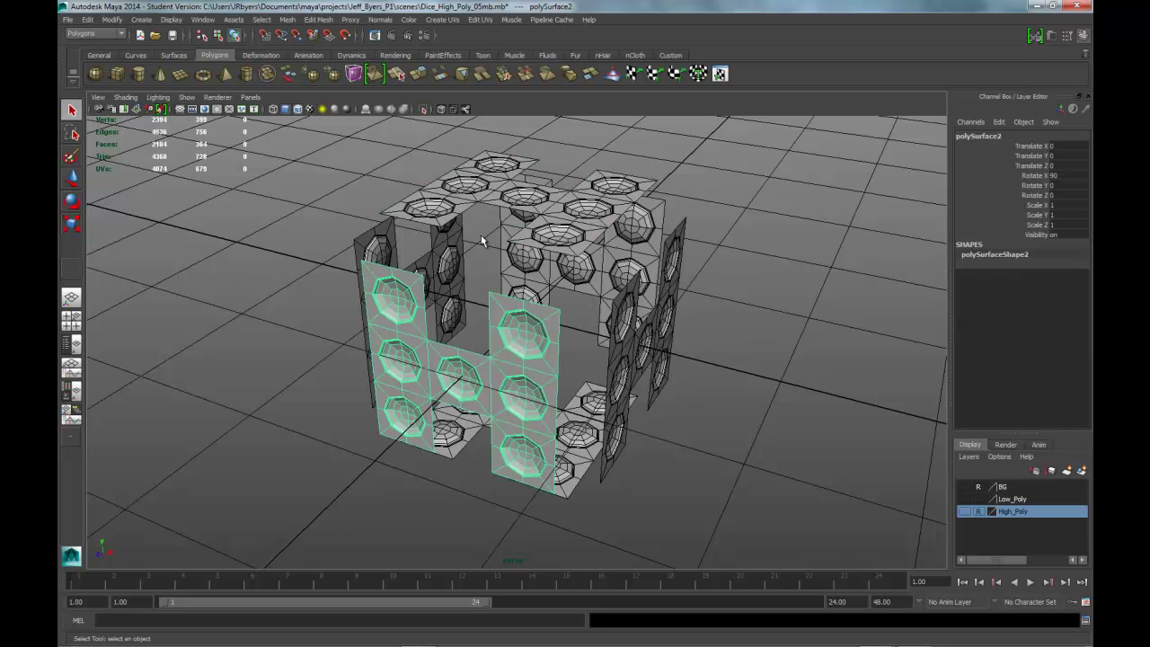
pyautogui.moveTo(346, 160); pyautogui.dragTo(709, 468)
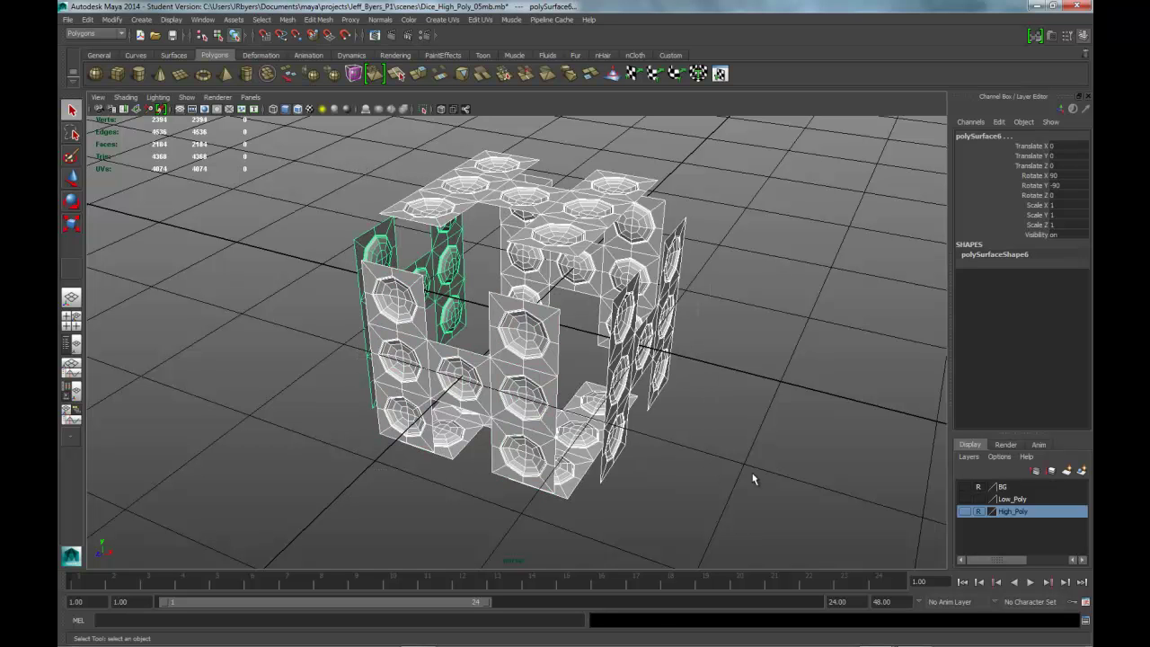
pyautogui.click(1083, 471)
pyautogui.doubleClick(1006, 487)
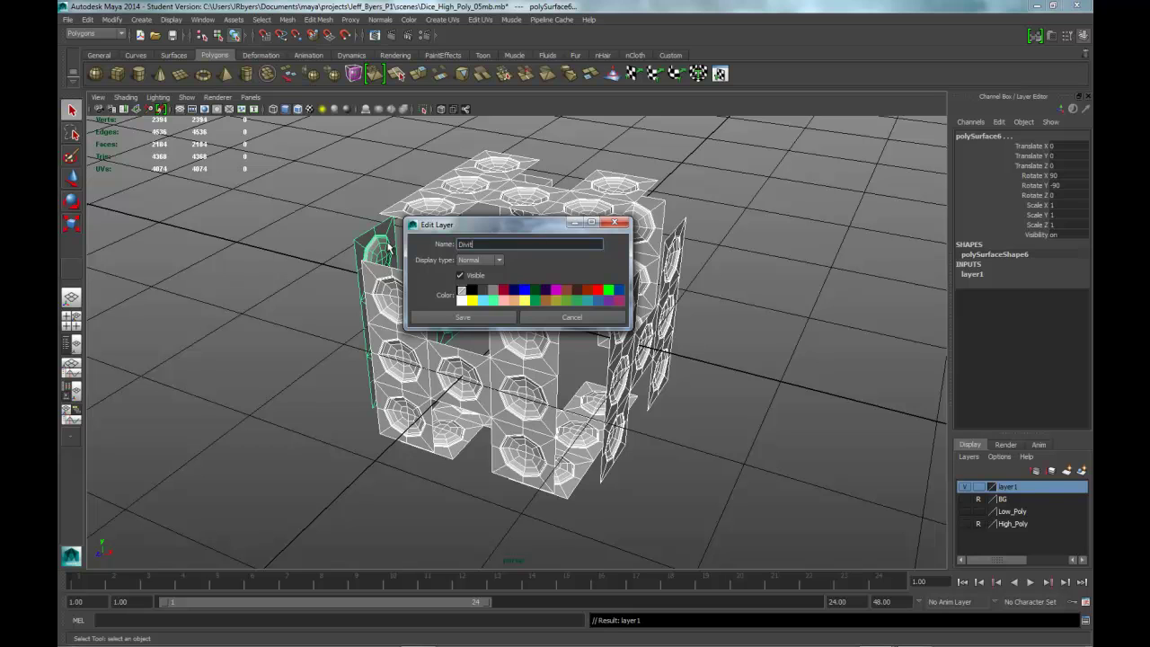
pyautogui.click(481, 321)
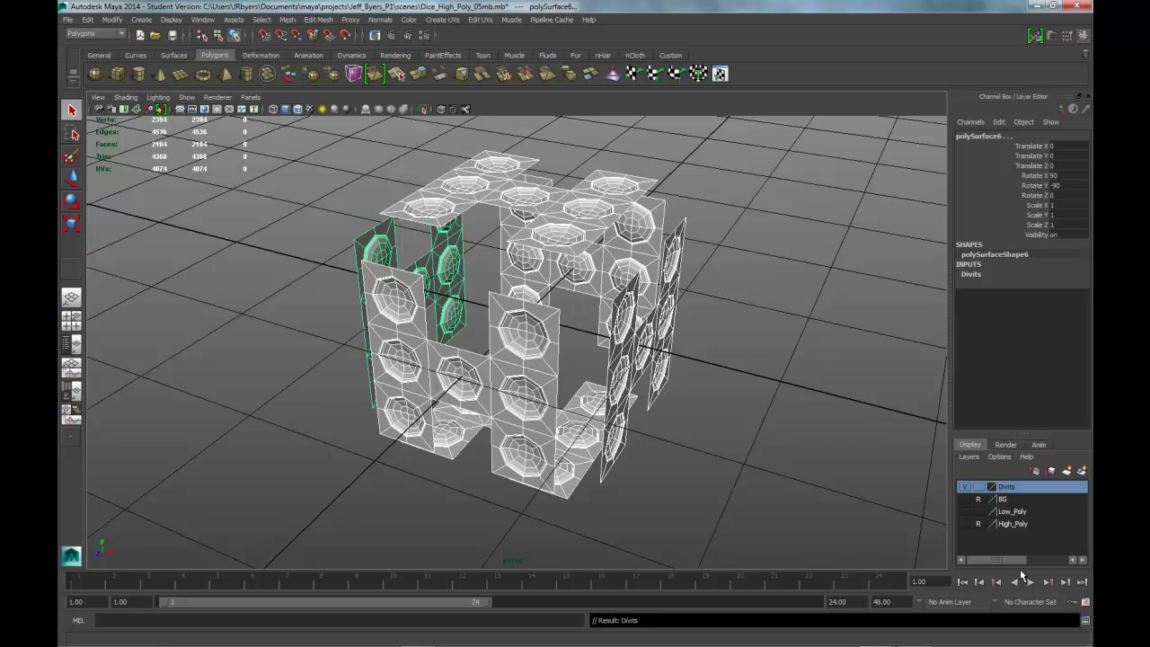
pyautogui.click(794, 431)
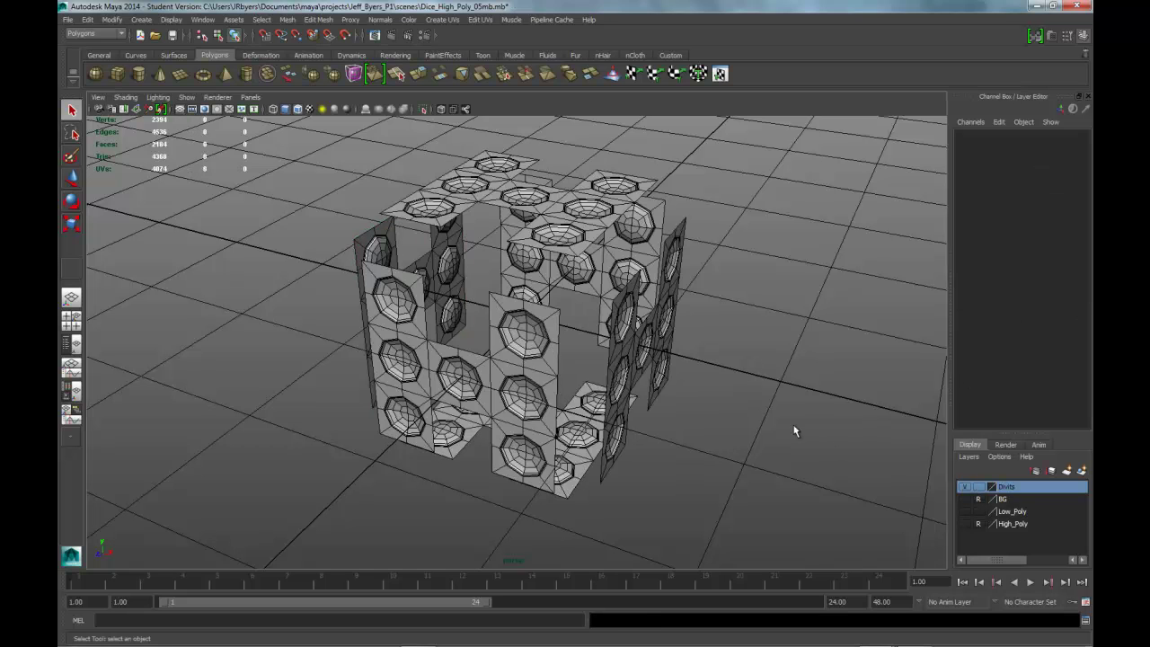
# Separate all the divot meshes on the six sides into individual divot pieces
pyautogui.click(550, 247)
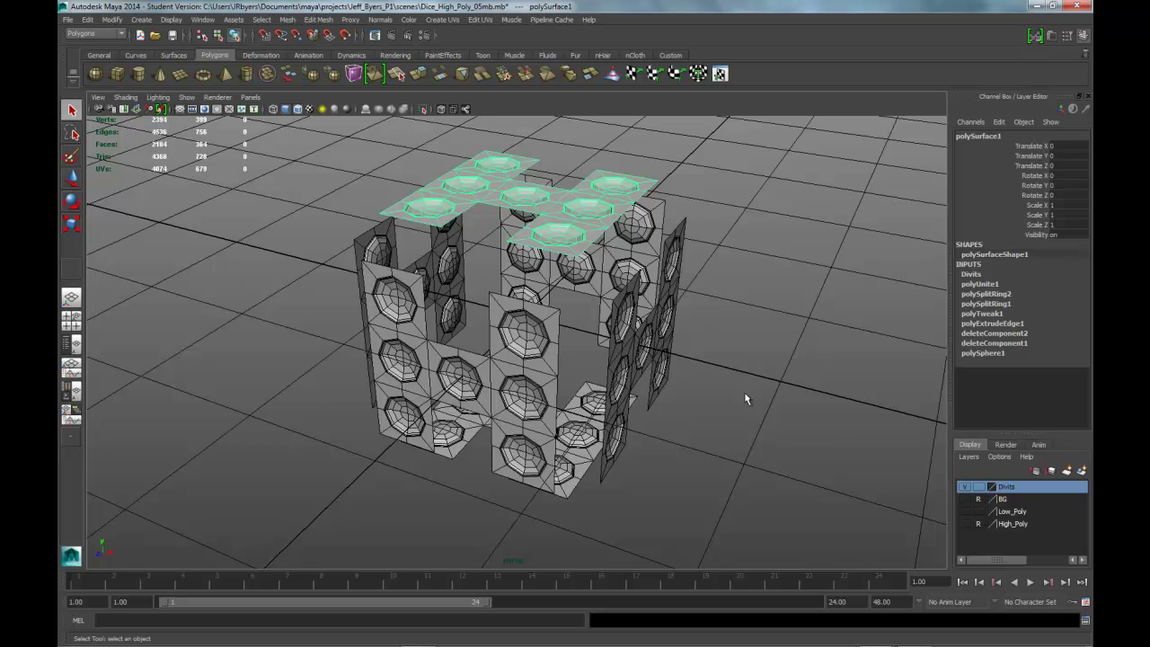
pyautogui.click(513, 329)
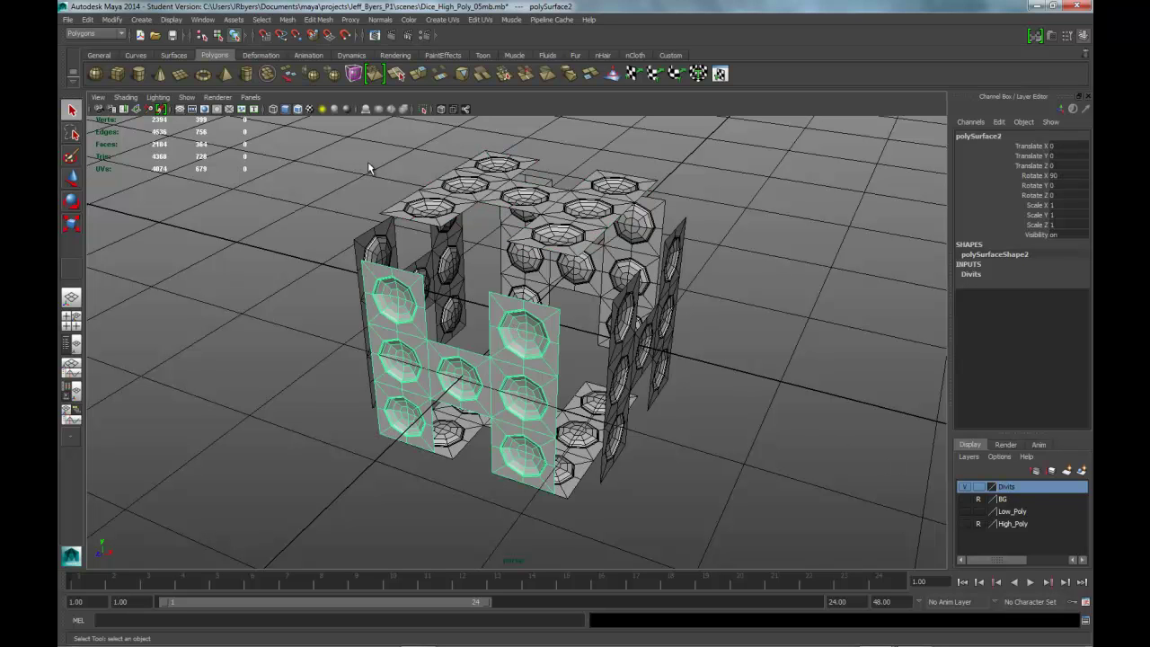
pyautogui.moveTo(378, 169); pyautogui.dragTo(719, 499)
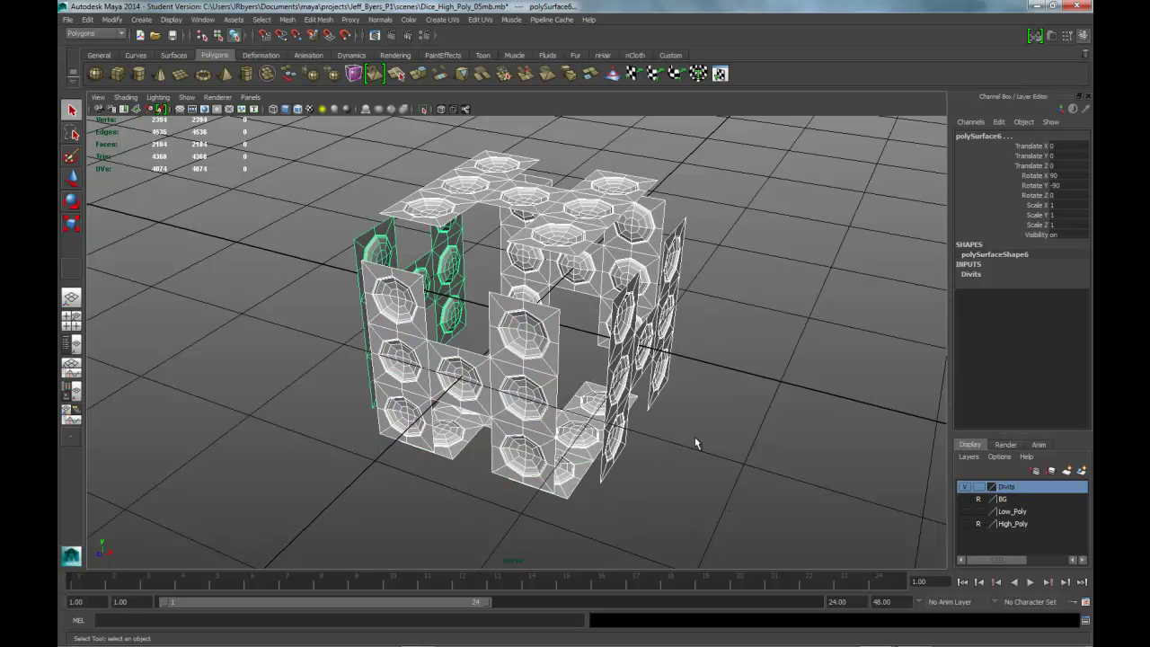
pyautogui.press('space')
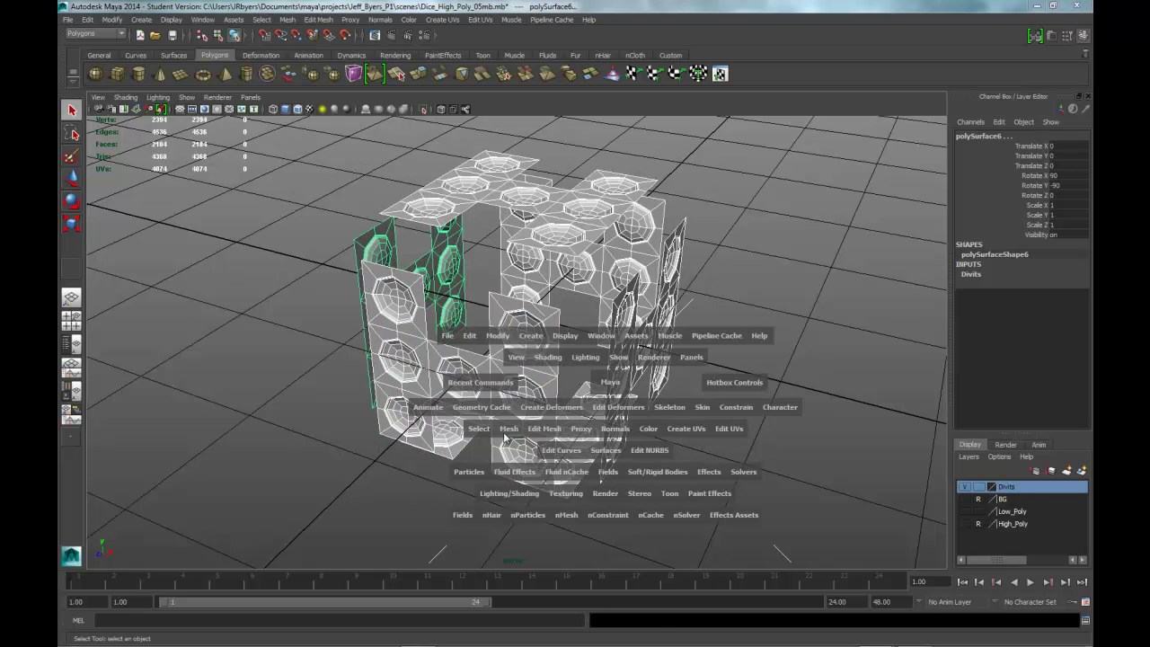
pyautogui.click(509, 431)
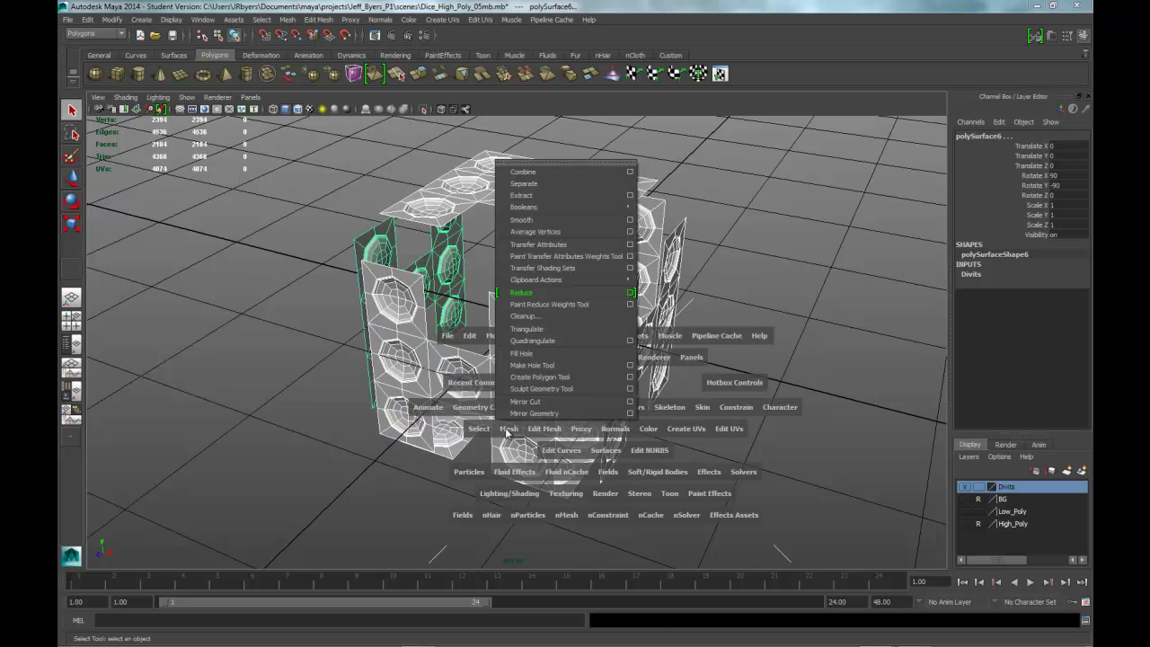
pyautogui.click(546, 185)
pyautogui.click(813, 328)
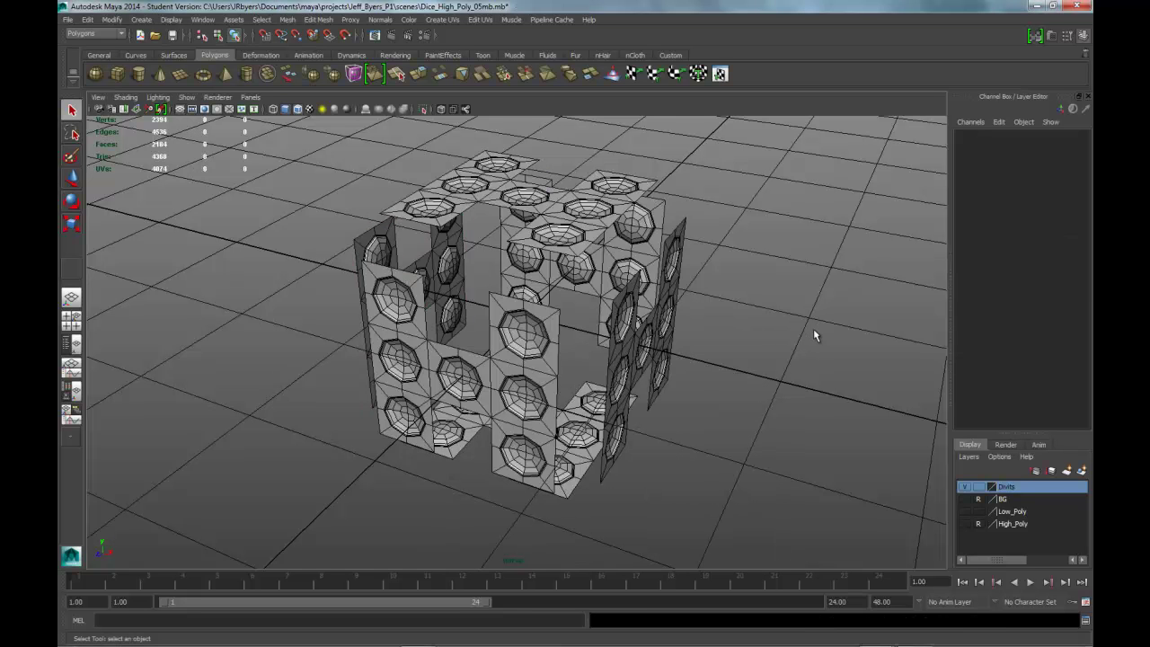
pyautogui.click(502, 202)
pyautogui.click(723, 257)
# Delete the centre divot on the top side to form the die's six pattern
pyautogui.keyDown('alt'); pyautogui.moveTo(688, 258); pyautogui.dragTo(707, 291); pyautogui.keyUp('alt')
pyautogui.scroll(2, 710, 290)
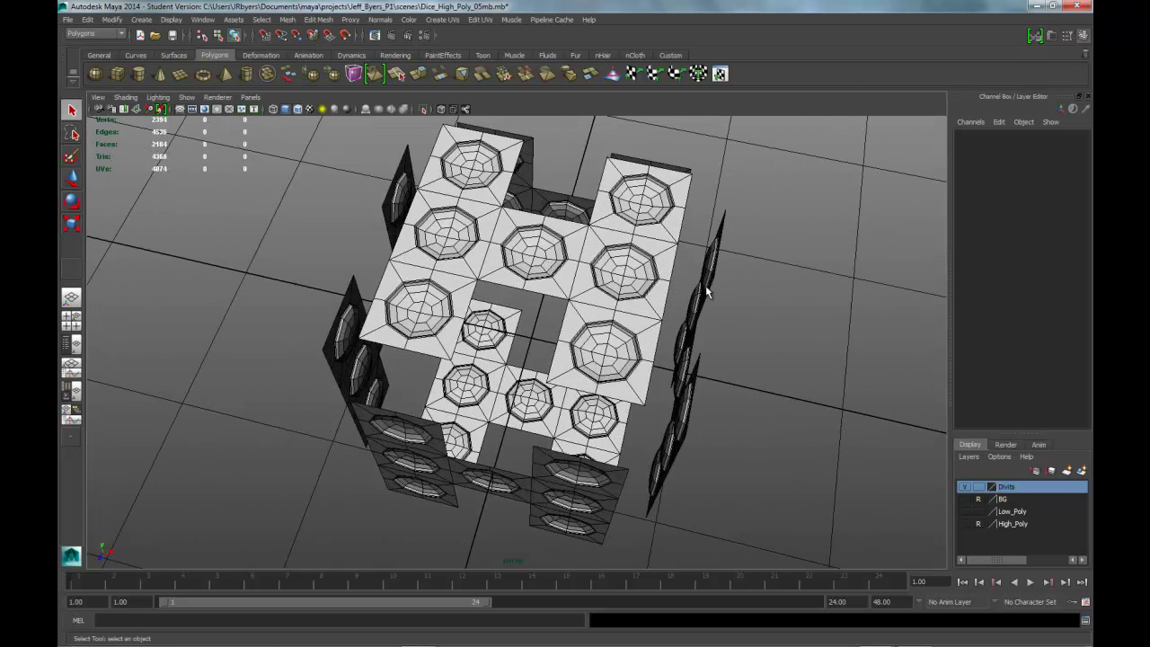
pyautogui.click(564, 257)
pyautogui.keyDown('alt'); pyautogui.moveTo(620, 284); pyautogui.dragTo(568, 279); pyautogui.keyUp('alt')
pyautogui.press('Delete')
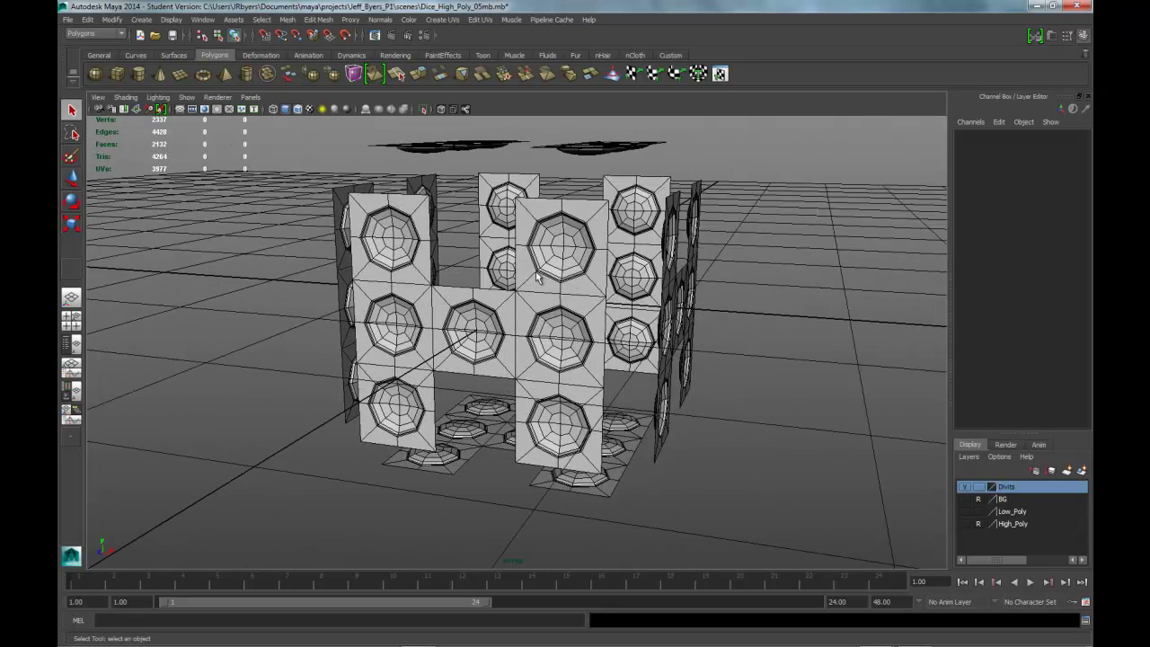
# Delete four divots on the front side so a diagonal of three forms the die's three pattern
pyautogui.click(404, 243)
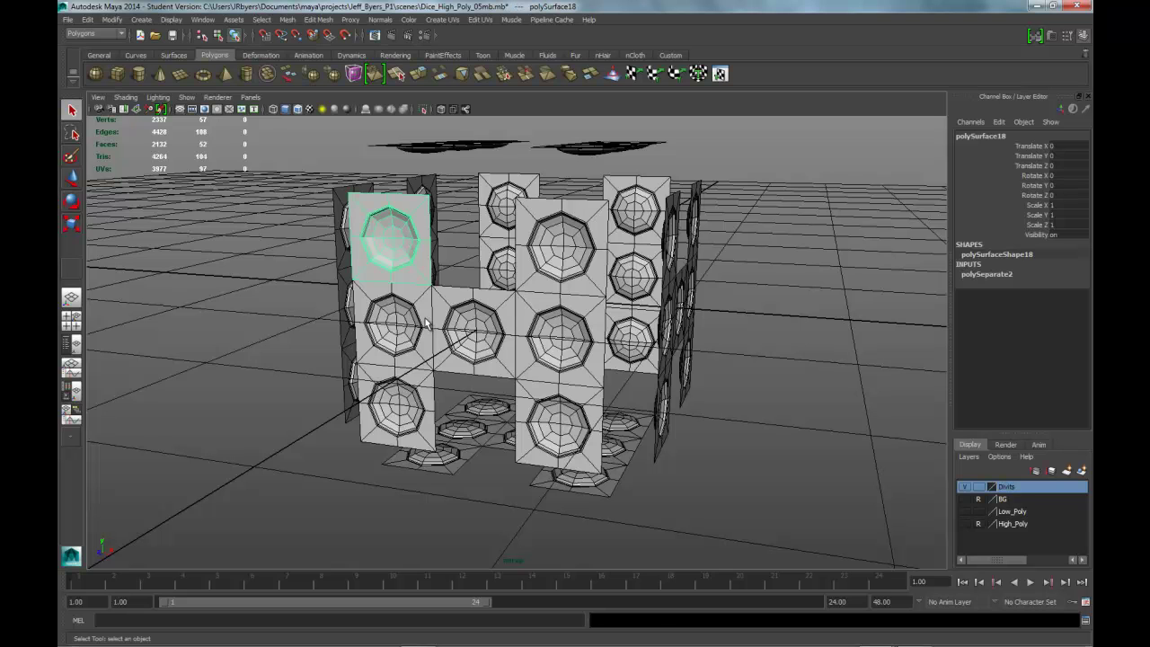
pyautogui.press('Delete')
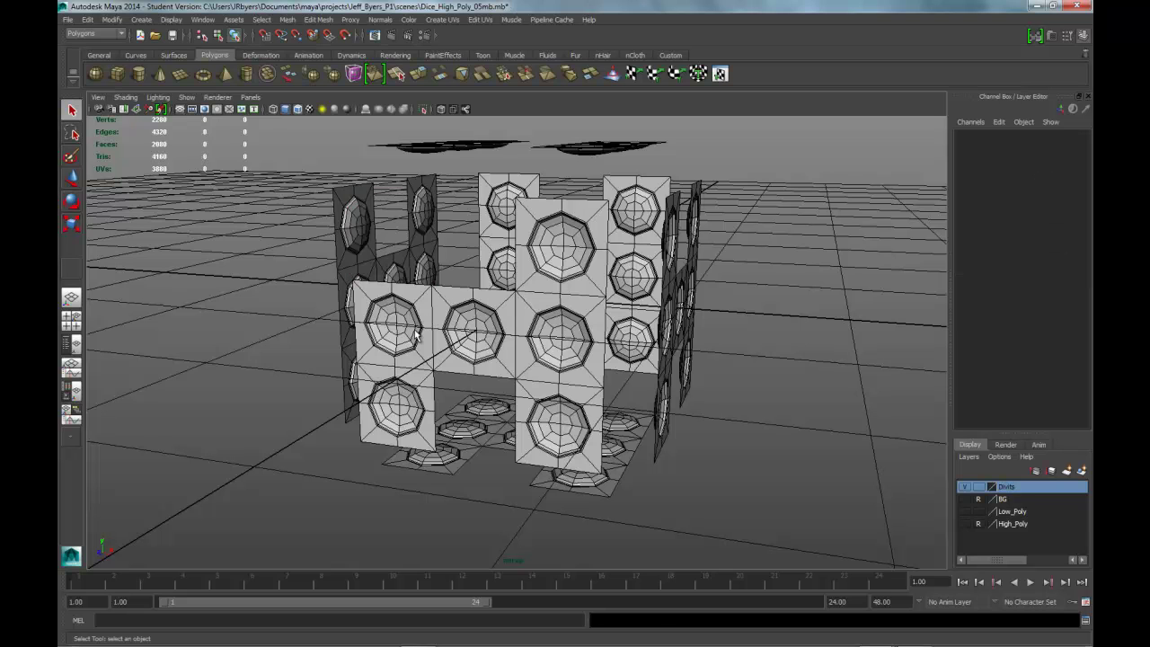
pyautogui.click(414, 329)
pyautogui.press('Delete')
pyautogui.click(558, 340)
pyautogui.press('Delete')
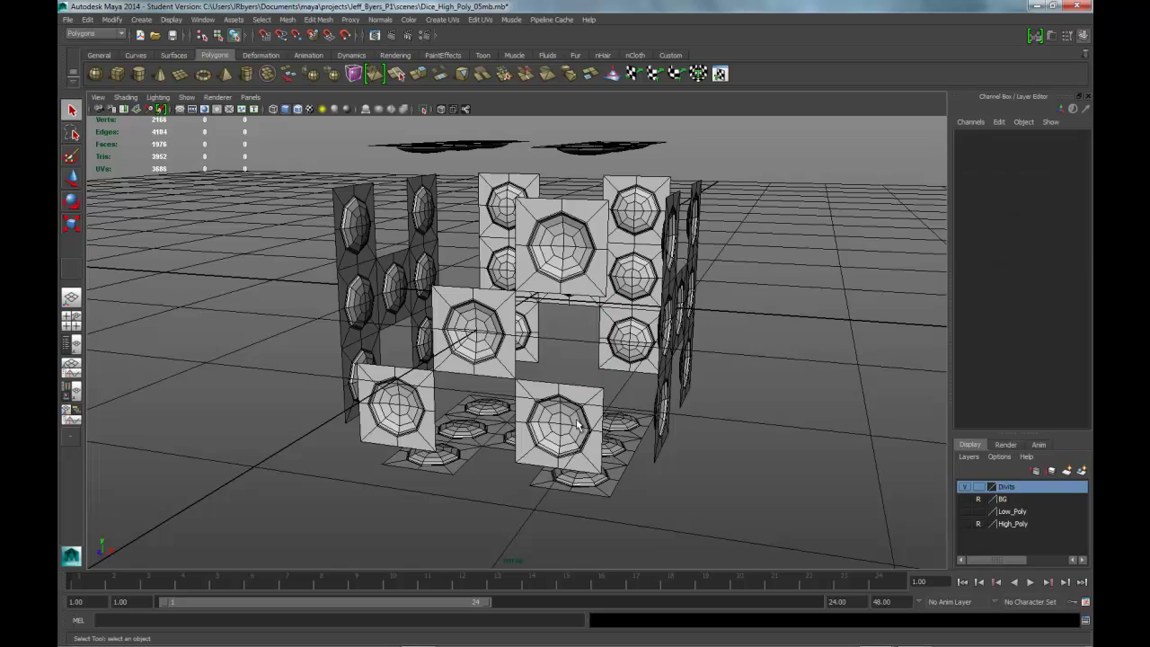
pyautogui.click(559, 424)
pyautogui.press('Delete')
# Delete the six outer divots on the underside, keeping only the centre one for the die's one pattern
pyautogui.keyDown('alt'); pyautogui.moveTo(633, 387); pyautogui.dragTo(643, 302); pyautogui.keyUp('alt')
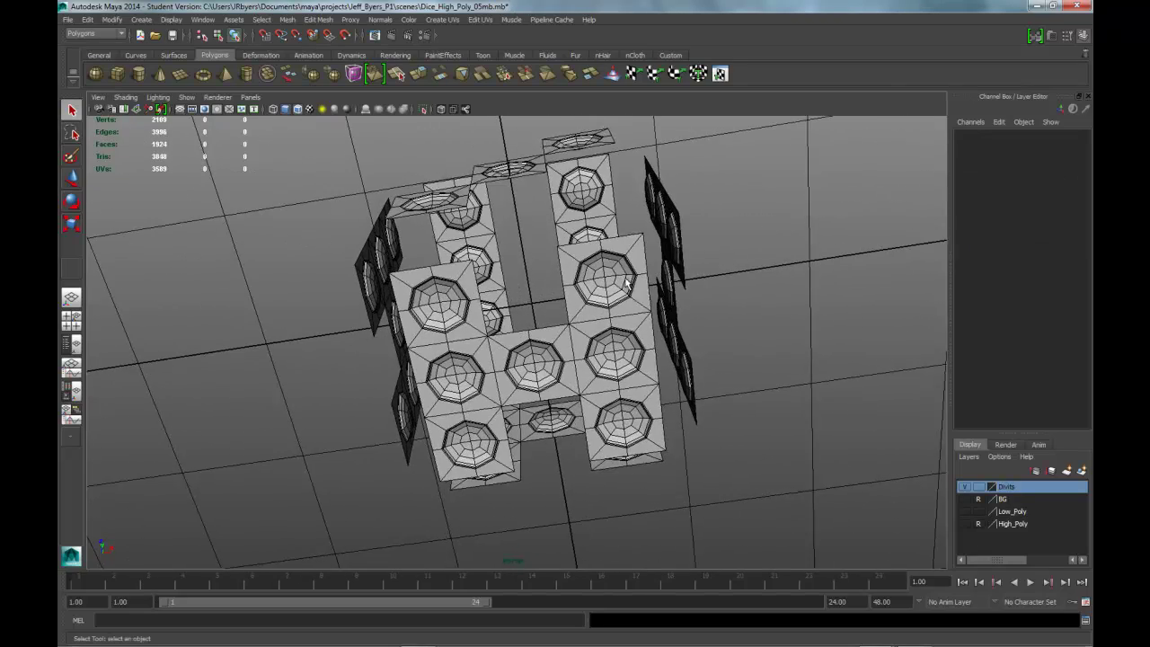
pyautogui.click(626, 283)
pyautogui.press('Delete')
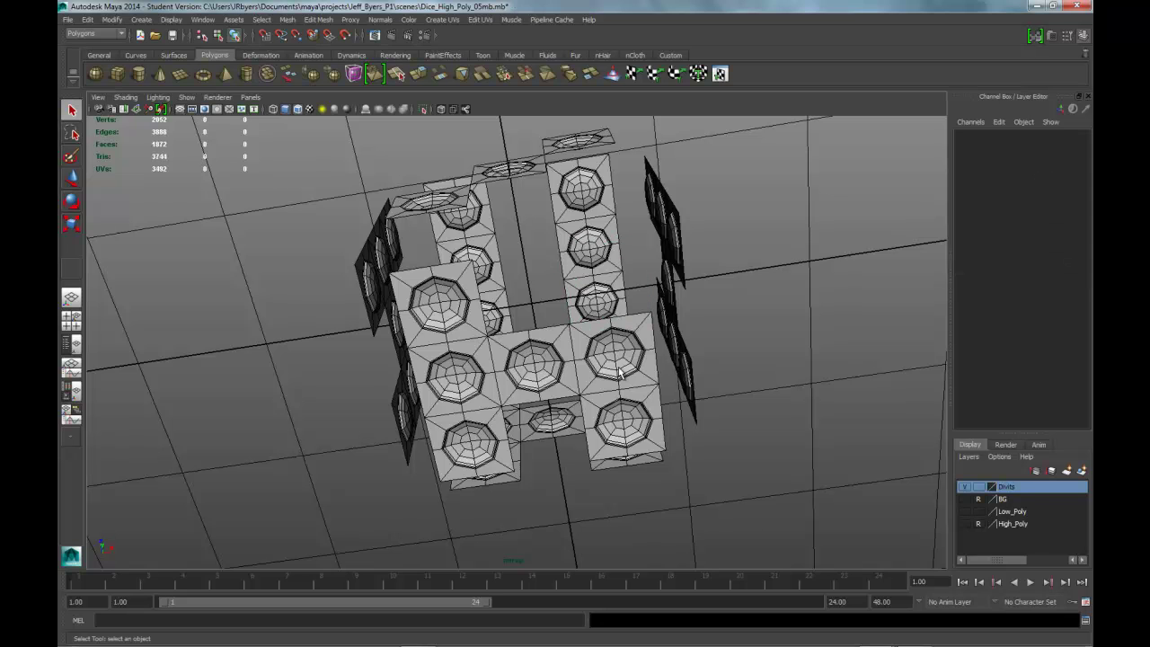
pyautogui.click(622, 377)
pyautogui.press('Delete')
pyautogui.click(629, 428)
pyautogui.press('Delete')
pyautogui.click(415, 305)
pyautogui.press('Delete')
pyautogui.click(467, 385)
pyautogui.press('Delete')
pyautogui.click(469, 445)
pyautogui.press('Delete')
# Delete the middle row of three divots on the next side, keeping the four corner divots
pyautogui.keyDown('alt'); pyautogui.moveTo(676, 399); pyautogui.dragTo(436, 424); pyautogui.keyUp('alt')
pyautogui.click(440, 317)
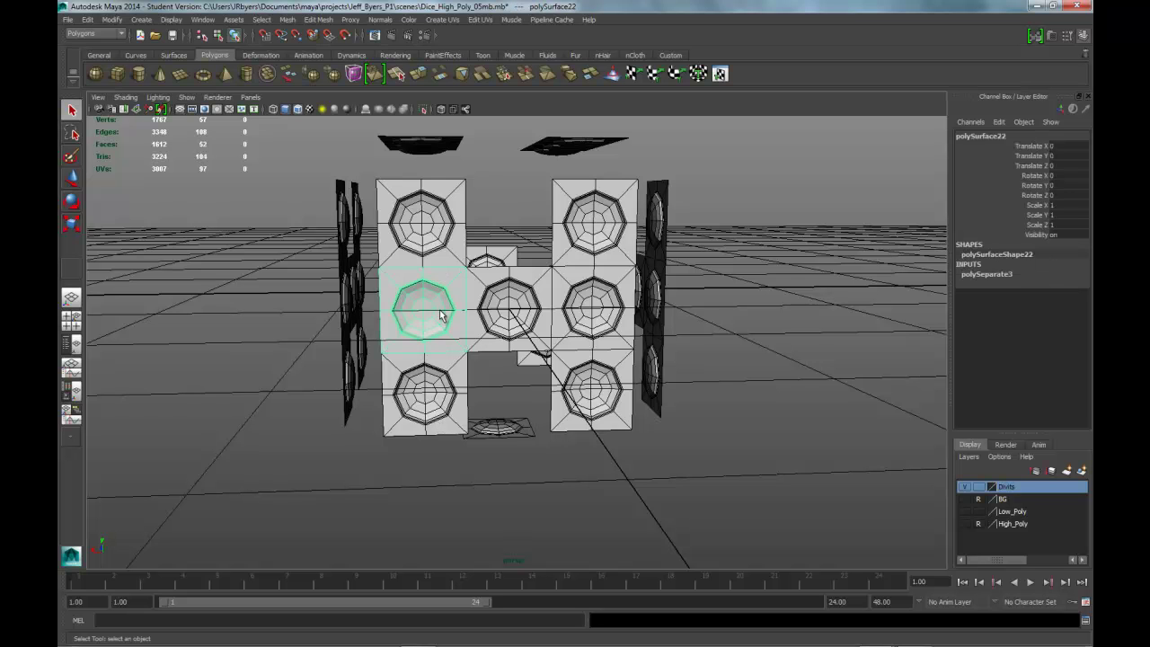
pyautogui.press('Delete')
pyautogui.click(511, 314)
pyautogui.press('Delete')
pyautogui.click(587, 312)
pyautogui.press('Delete')
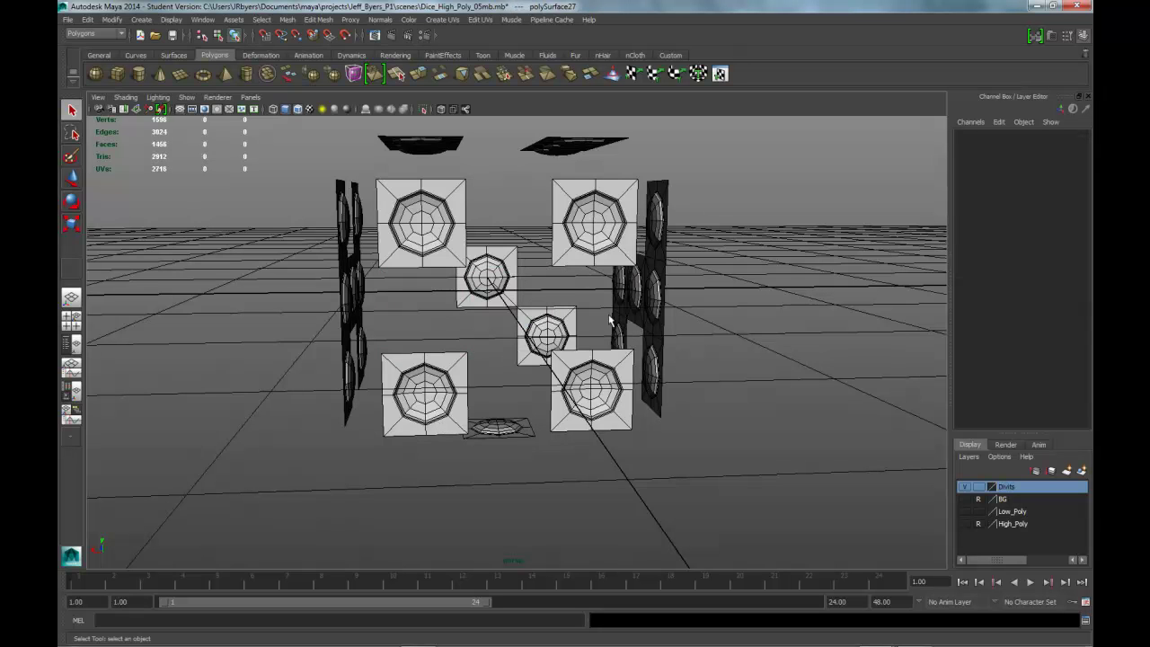
# Delete the two outer divots of the middle row on another side to form the five pattern
pyautogui.keyDown('alt'); pyautogui.moveTo(685, 357); pyautogui.dragTo(508, 222); pyautogui.keyUp('alt')
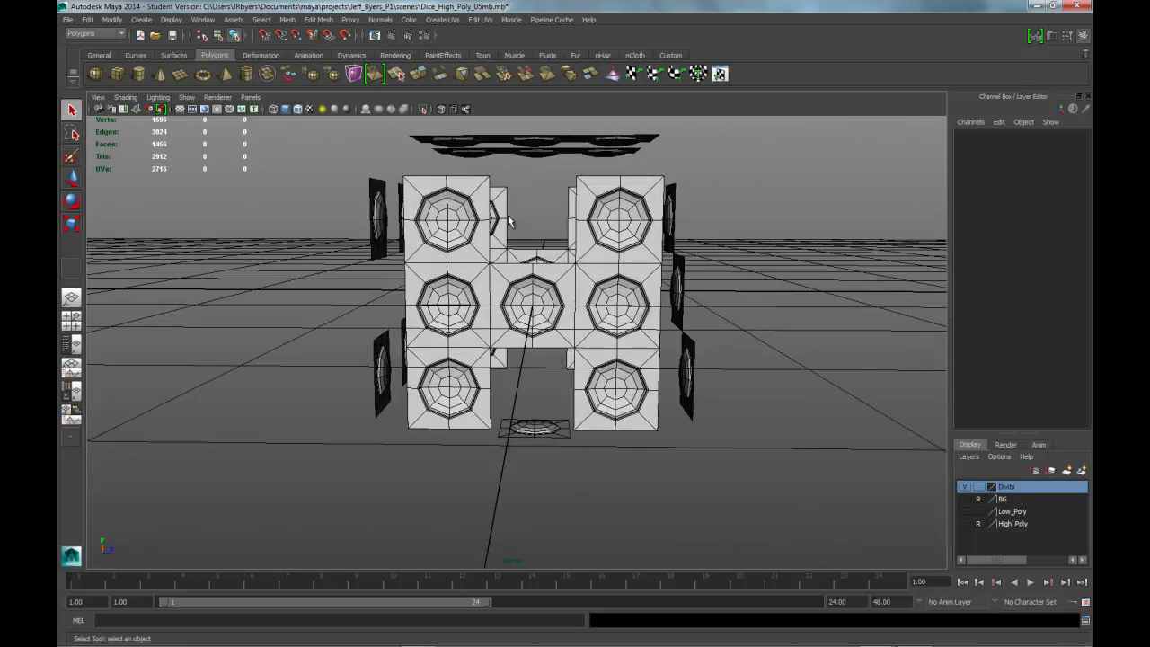
pyautogui.click(460, 305)
pyautogui.press('Delete')
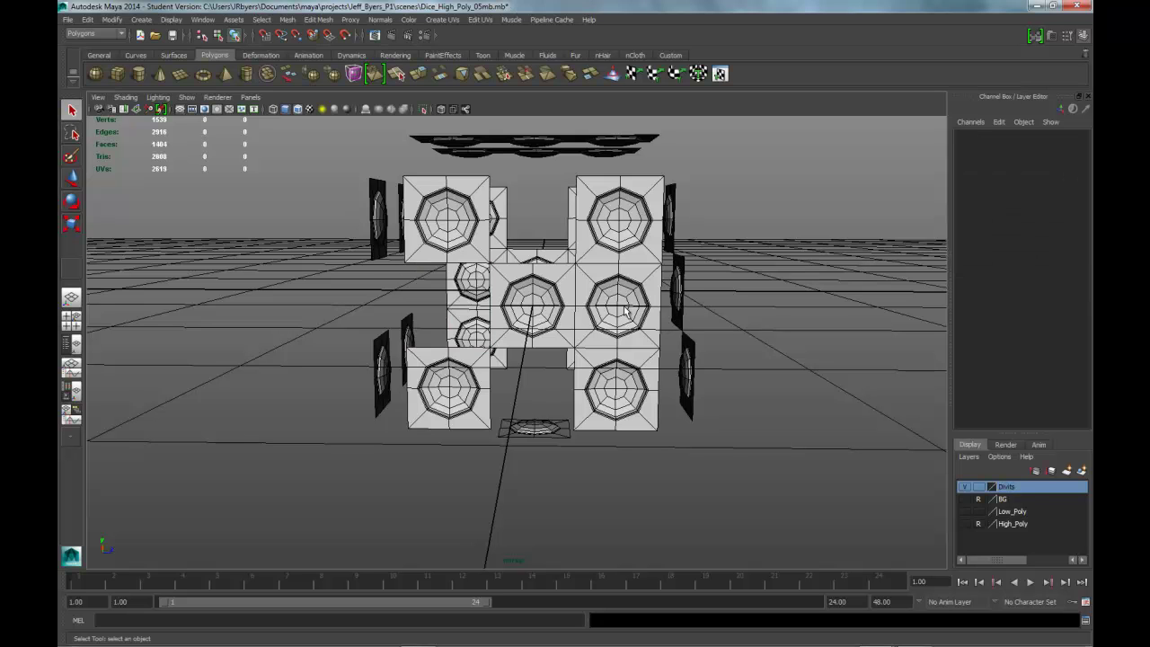
pyautogui.click(620, 305)
pyautogui.press('Delete')
# Delete five divots on the last full side, keeping two diagonally opposite corners for the die's two pattern
pyautogui.keyDown('alt'); pyautogui.moveTo(697, 329); pyautogui.dragTo(453, 329); pyautogui.keyUp('alt')
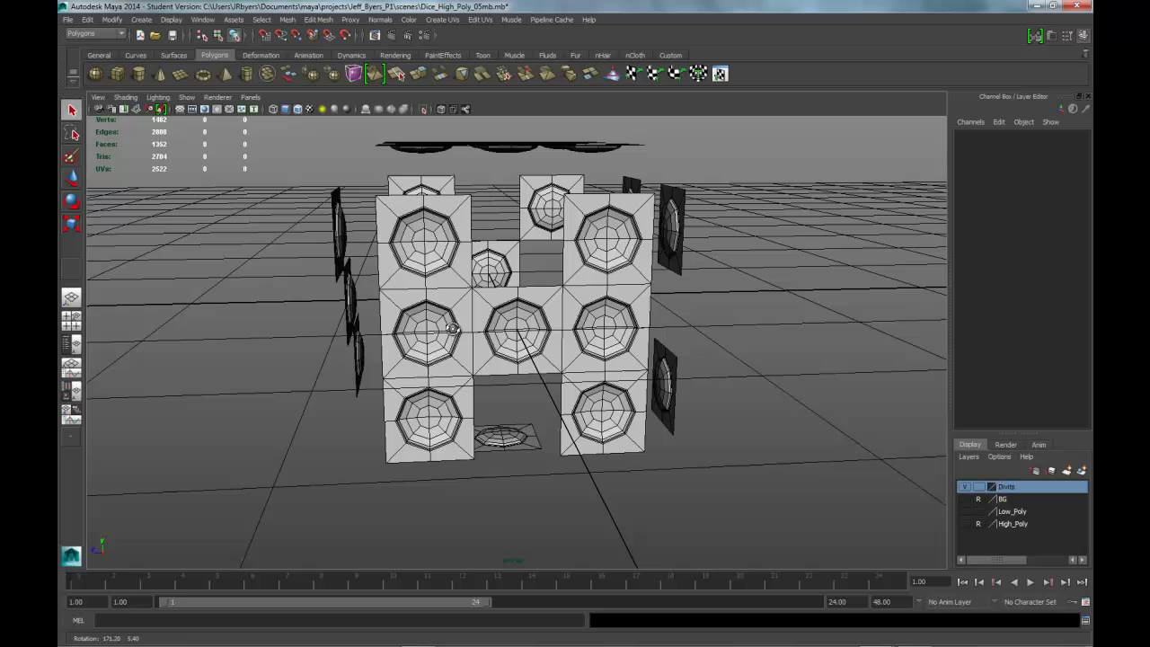
pyautogui.click(540, 345)
pyautogui.press('Delete')
pyautogui.click(444, 253)
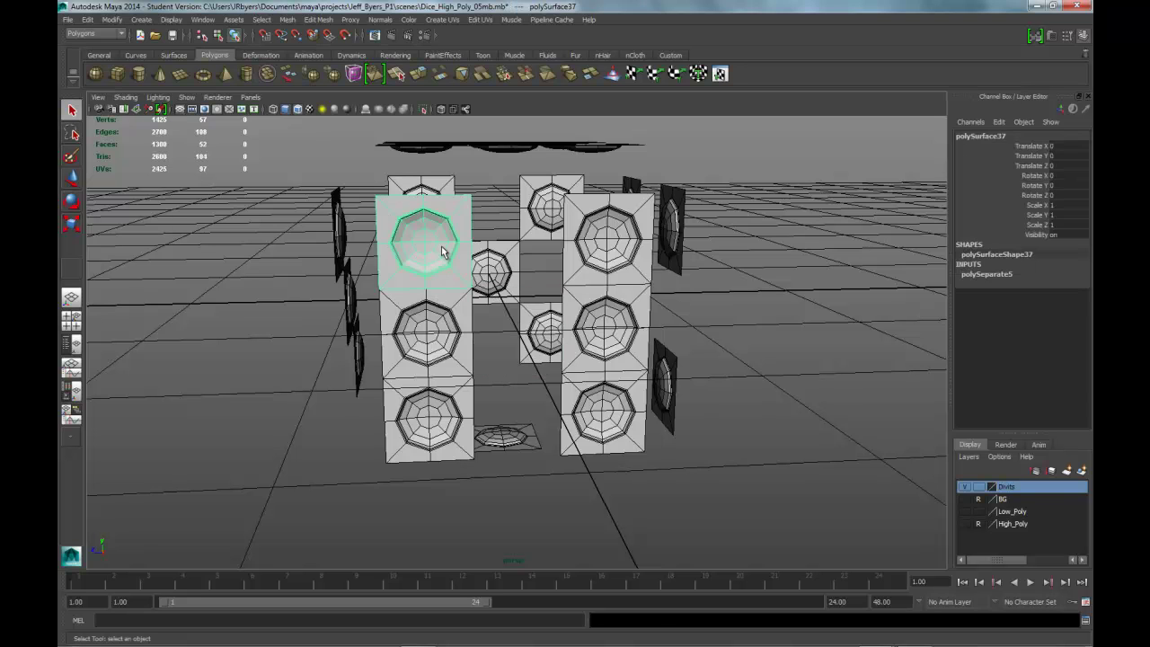
pyautogui.press('Delete')
pyautogui.click(448, 330)
pyautogui.press('Delete')
pyautogui.click(599, 341)
pyautogui.press('Delete')
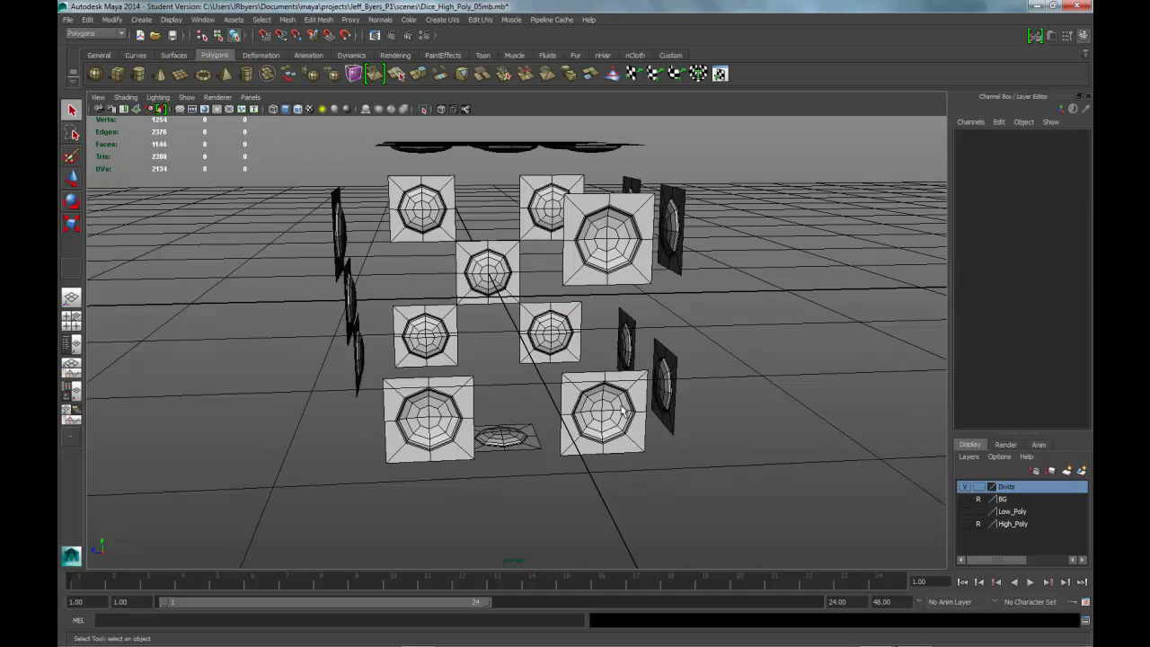
pyautogui.click(616, 409)
pyautogui.press('Delete')
pyautogui.keyDown('alt'); pyautogui.moveTo(657, 364); pyautogui.dragTo(464, 359); pyautogui.keyUp('alt')
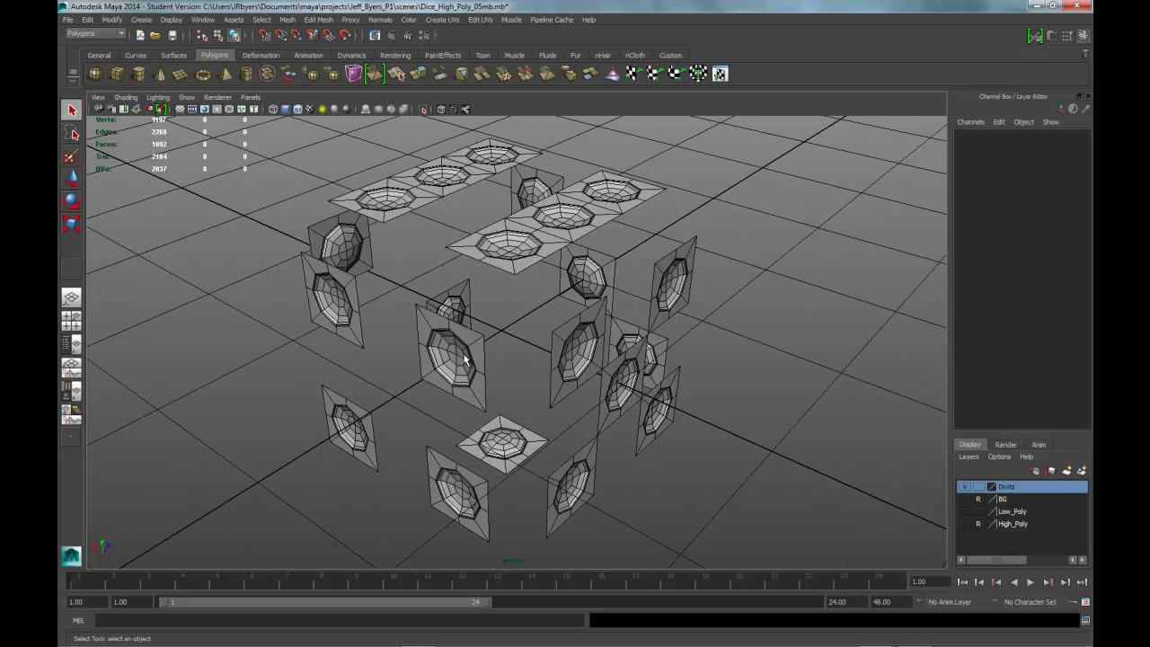
# Show the High_Poly layer with its normal selectable display type and set the Divits layer to Template
pyautogui.click(965, 524)
pyautogui.keyDown('alt'); pyautogui.moveTo(801, 416); pyautogui.dragTo(683, 359); pyautogui.keyUp('alt')
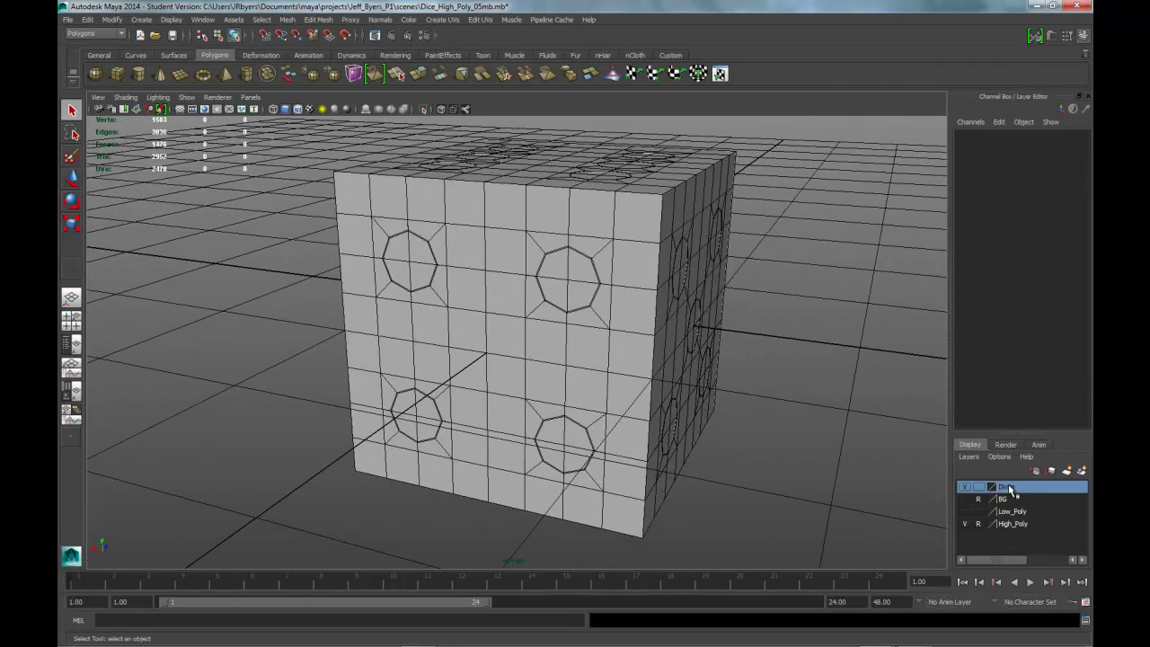
pyautogui.click(979, 486)
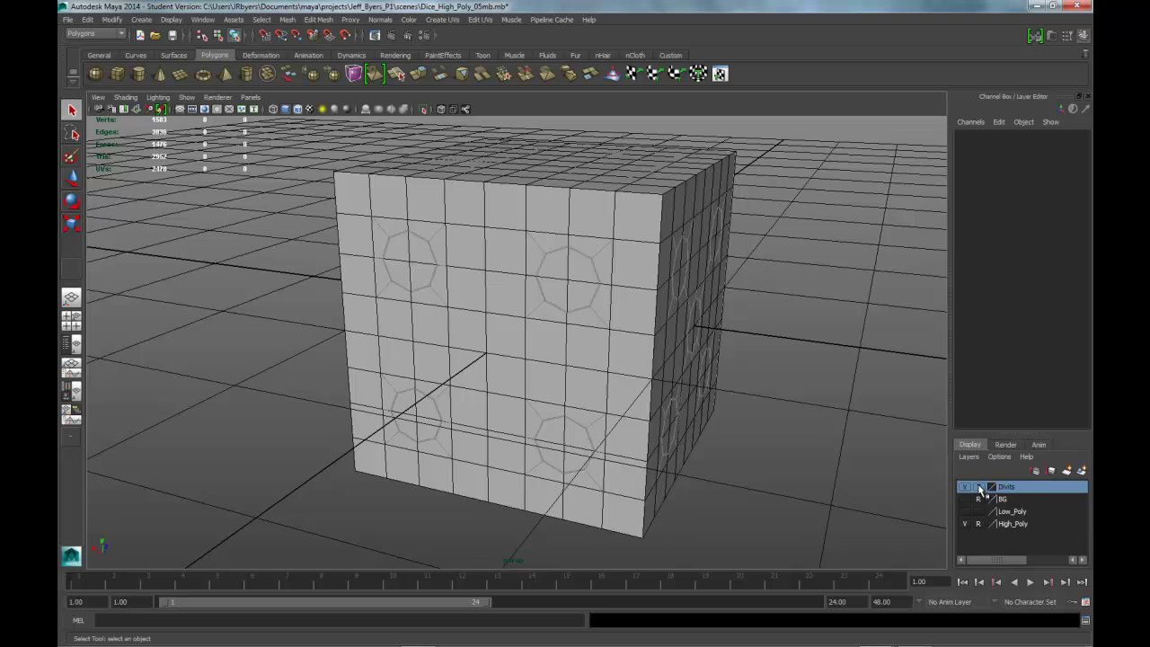
pyautogui.keyDown('alt'); pyautogui.moveTo(573, 360); pyautogui.dragTo(589, 357); pyautogui.keyUp('alt')
pyautogui.keyDown('alt'); pyautogui.moveTo(583, 280); pyautogui.dragTo(576, 293); pyautogui.keyUp('alt')
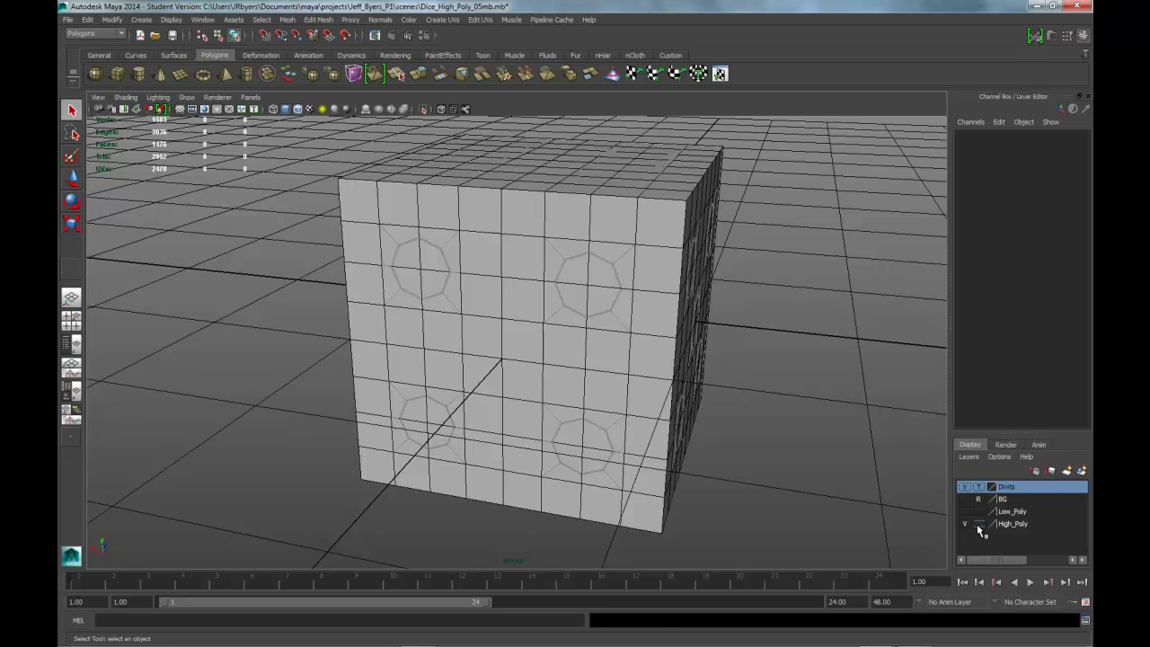
# Put the cube in face selection and select the faces around the upper two divots on the four-divot side
pyautogui.keyDown('alt'); pyautogui.moveTo(586, 368); pyautogui.dragTo(635, 262); pyautogui.keyUp('alt')
pyautogui.click(566, 240)
pyautogui.moveTo(598, 247); pyautogui.dragTo(602, 280, button='right')
pyautogui.keyDown('alt'); pyautogui.moveTo(622, 276); pyautogui.dragTo(545, 262); pyautogui.keyUp('alt')
pyautogui.click(405, 221)
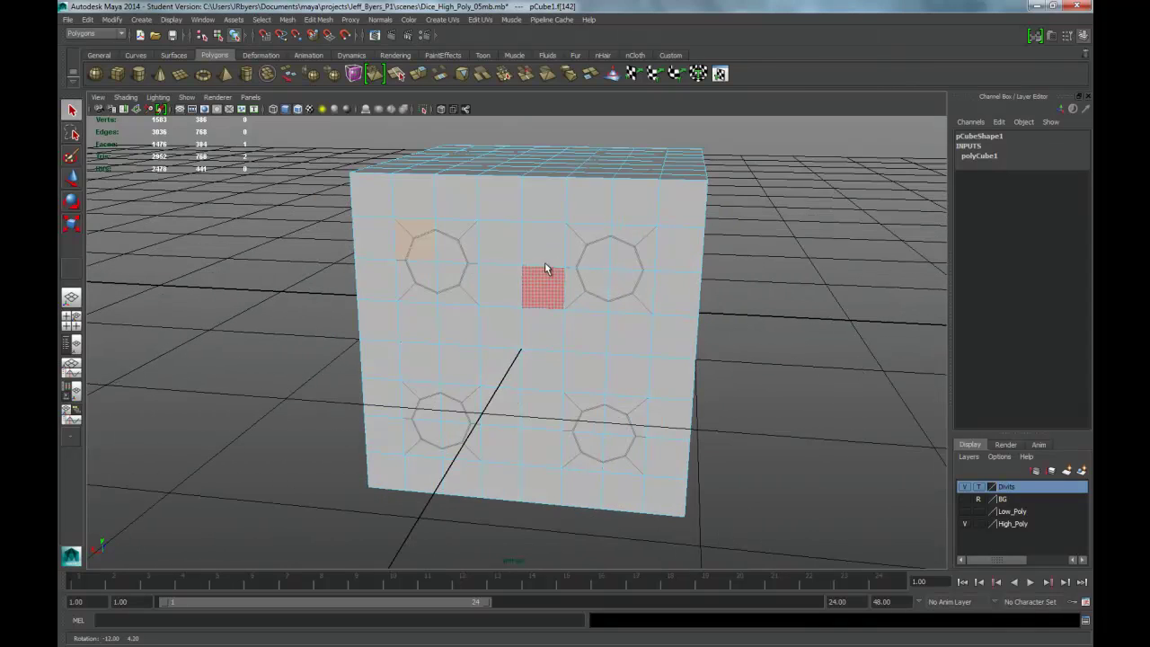
pyautogui.keyDown('shift'); pyautogui.click(467, 243); pyautogui.keyUp('shift')
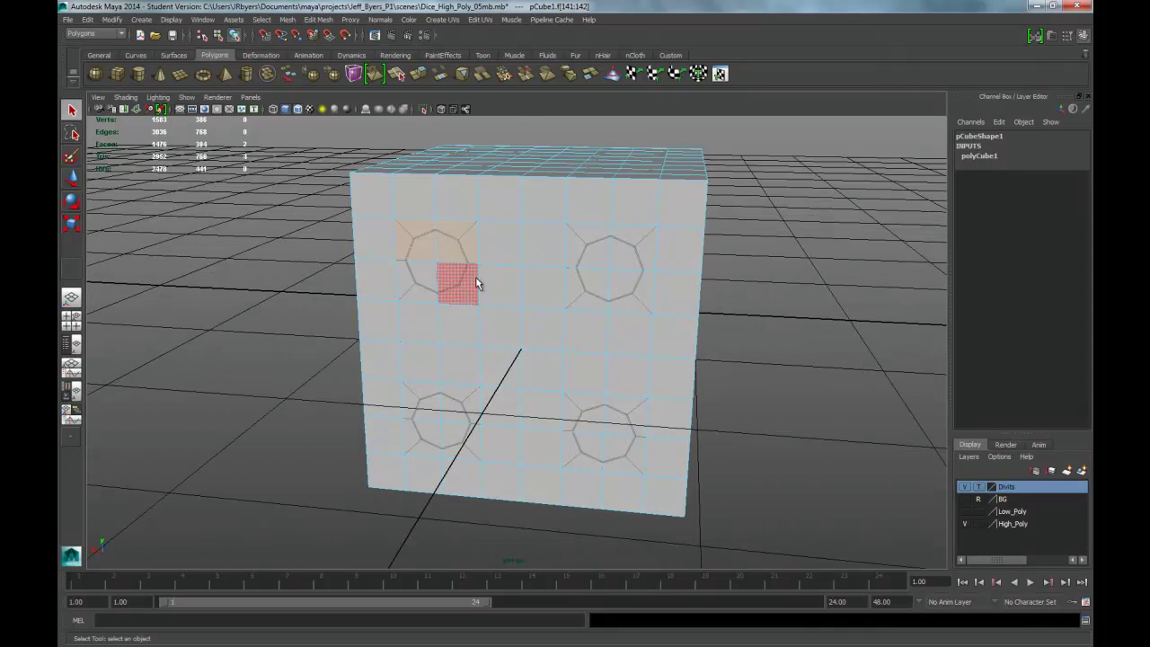
pyautogui.keyDown('shift'); pyautogui.click(595, 256); pyautogui.keyUp('shift')
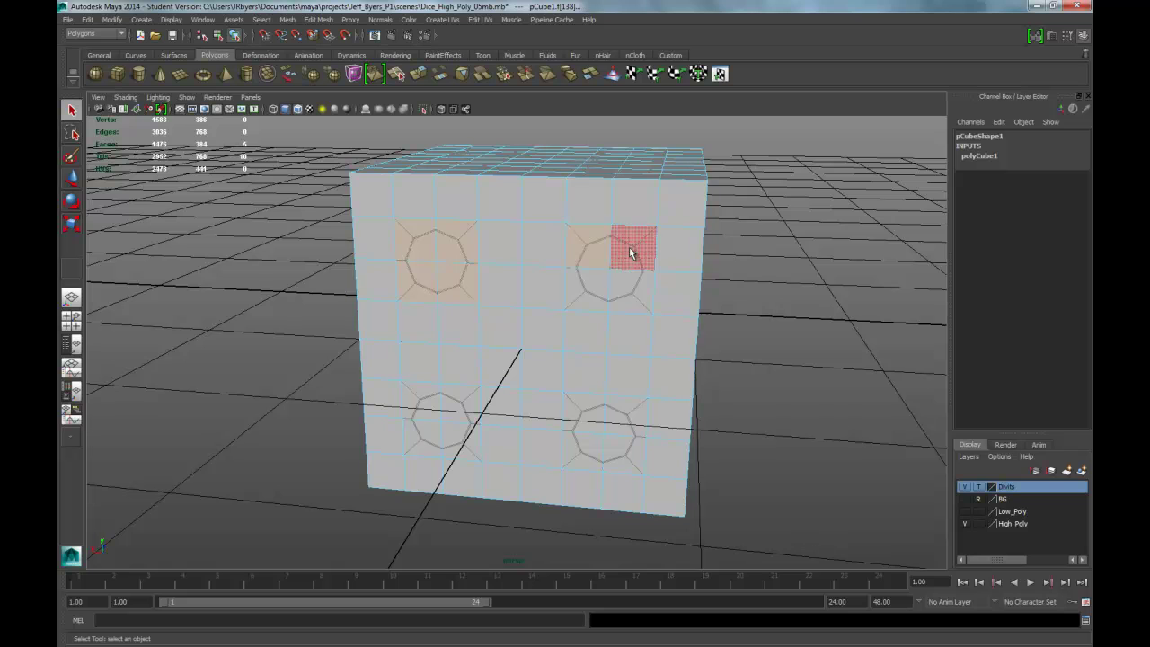
pyautogui.keyDown('shift'); pyautogui.click(629, 246); pyautogui.keyUp('shift')
# Add the faces around the lower two divots on the four-divot side to the selection
pyautogui.keyDown('shift'); pyautogui.click(632, 406); pyautogui.keyUp('shift')
pyautogui.keyDown('shift'); pyautogui.click(599, 429); pyautogui.keyUp('shift')
pyautogui.keyDown('shift'); pyautogui.click(618, 448); pyautogui.keyUp('shift')
pyautogui.keyDown('shift'); pyautogui.click(445, 412); pyautogui.keyUp('shift')
pyautogui.keyDown('shift'); pyautogui.click(431, 406); pyautogui.keyUp('shift')
pyautogui.keyDown('shift'); pyautogui.click(438, 431); pyautogui.keyUp('shift')
pyautogui.keyDown('shift'); pyautogui.click(458, 438); pyautogui.keyUp('shift')
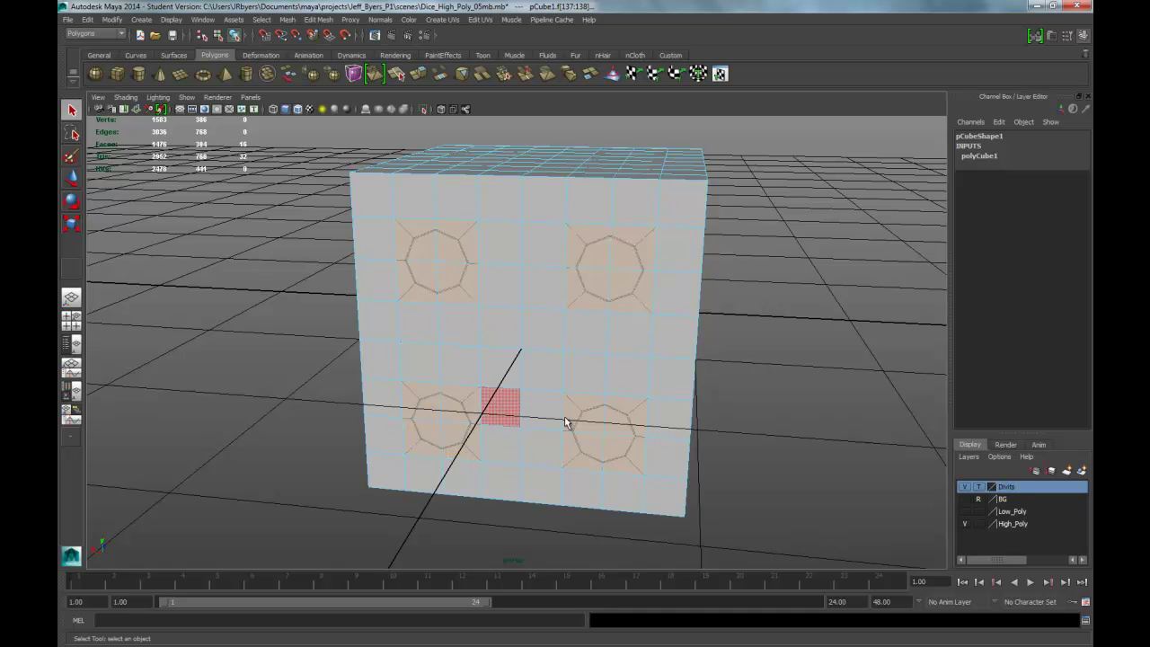
# Add the cube faces around two neighbouring divots in one row of the six-divot top to the selection
pyautogui.keyDown('alt'); pyautogui.moveTo(603, 381); pyautogui.dragTo(584, 359); pyautogui.keyUp('alt')
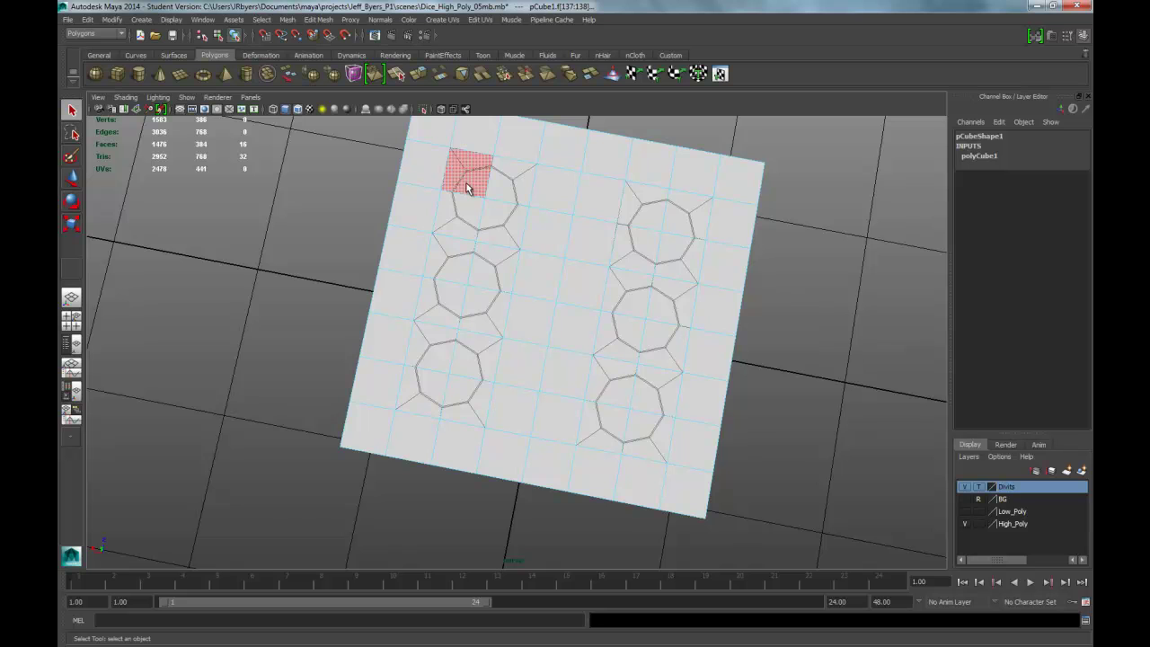
pyautogui.keyDown('shift'); pyautogui.click(466, 187); pyautogui.keyUp('shift')
pyautogui.keyDown('shift'); pyautogui.click(506, 179); pyautogui.keyUp('shift')
pyautogui.keyDown('shift'); pyautogui.click(489, 236); pyautogui.keyUp('shift')
pyautogui.keyDown('shift'); pyautogui.click(463, 255); pyautogui.keyUp('shift')
pyautogui.keyDown('shift'); pyautogui.click(483, 279); pyautogui.keyUp('shift')
pyautogui.keyDown('shift'); pyautogui.click(453, 306); pyautogui.keyUp('shift')
pyautogui.keyDown('shift'); pyautogui.click(638, 301); pyautogui.keyUp('shift')
# Use the Paint Selection Tool to add the remaining faces beneath both three-divot rows on the six-divot top
pyautogui.keyDown('alt'); pyautogui.moveTo(647, 311); pyautogui.dragTo(575, 235); pyautogui.keyUp('alt')
pyautogui.click(72, 155)
pyautogui.moveTo(462, 180)
pyautogui.keyDown('alt'); pyautogui.mouseDown()
pyautogui.moveTo(506, 219)
pyautogui.moveTo(515, 221)
pyautogui.moveTo(524, 198)
pyautogui.mouseUp(); pyautogui.keyUp('alt')
pyautogui.moveTo(560, 159)
pyautogui.keyDown('alt'); pyautogui.mouseDown()
pyautogui.moveTo(556, 266)
pyautogui.moveTo(467, 256)
pyautogui.mouseUp(); pyautogui.keyUp('alt')
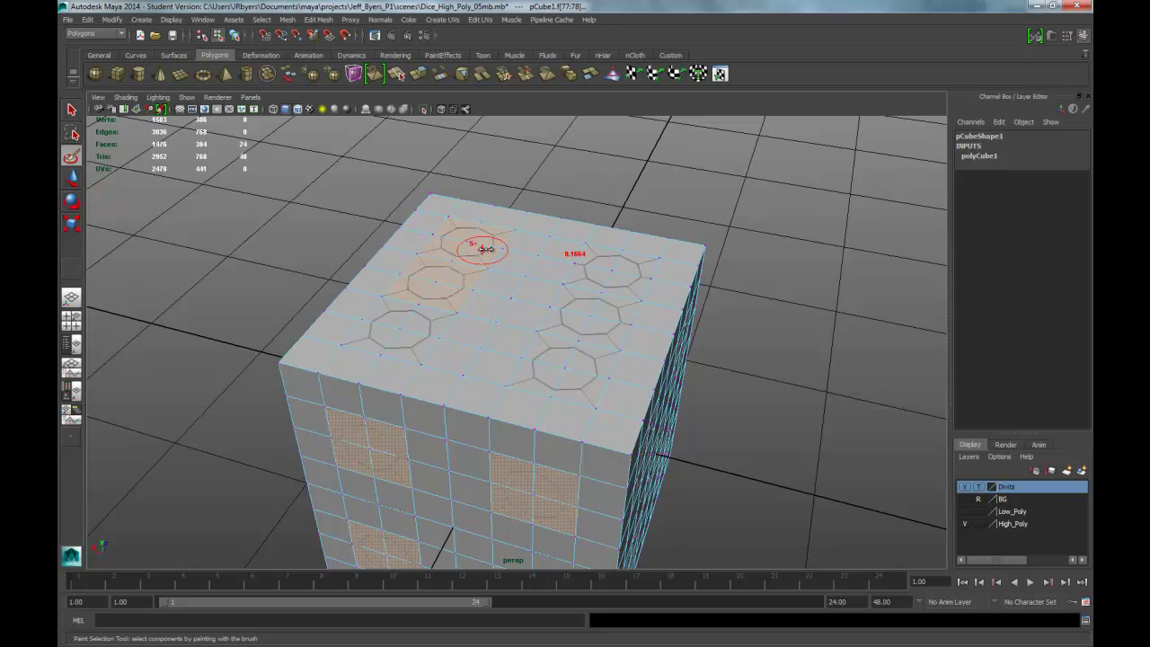
pyautogui.click(412, 317)
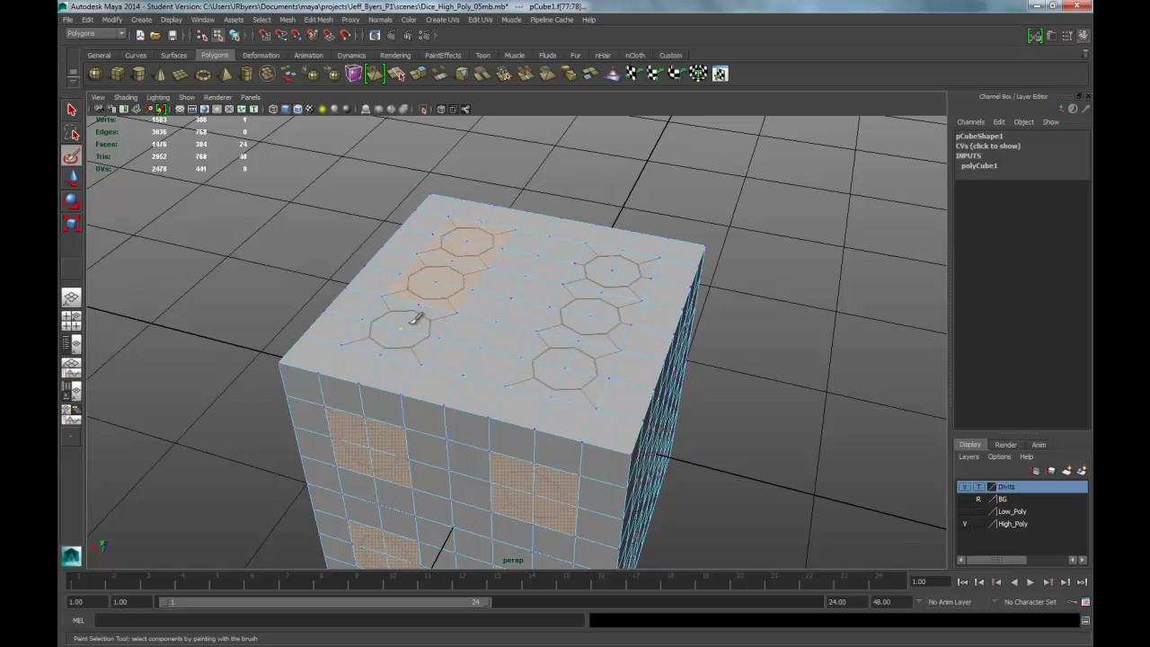
pyautogui.moveTo(407, 323); pyautogui.dragTo(413, 326, button='right')
pyautogui.click(413, 326)
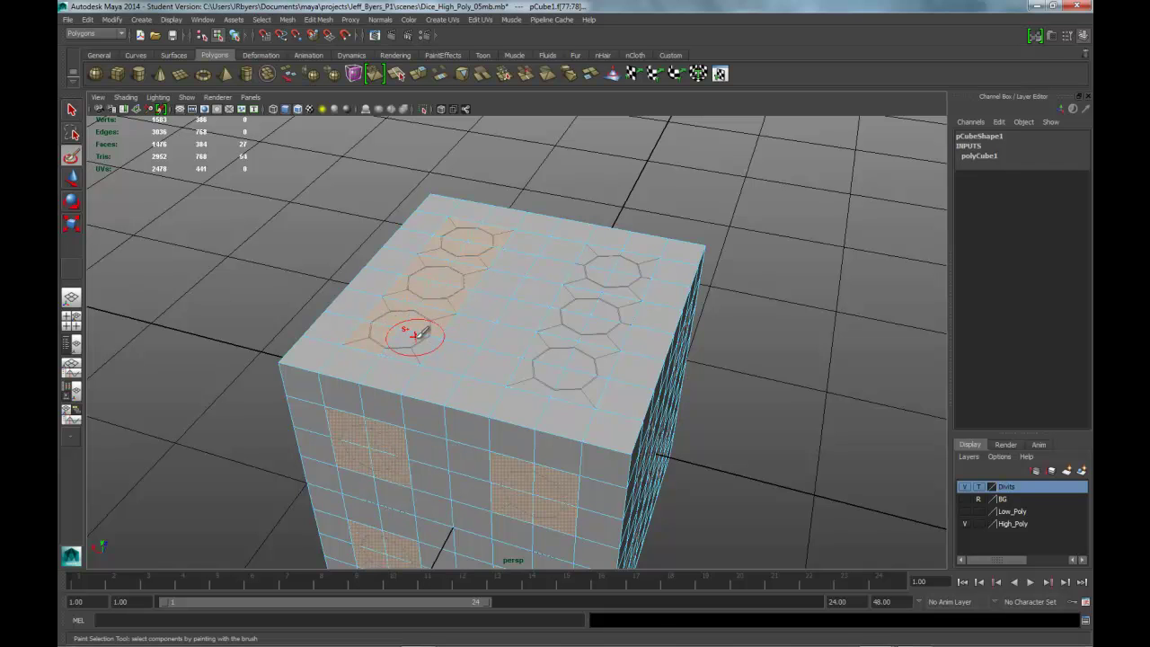
pyautogui.moveTo(585, 360)
pyautogui.mouseDown()
pyautogui.moveTo(554, 351)
pyautogui.moveTo(549, 372)
pyautogui.mouseUp()
pyautogui.moveTo(595, 339)
pyautogui.mouseDown()
pyautogui.moveTo(621, 272)
pyautogui.moveTo(611, 251)
pyautogui.moveTo(623, 262)
pyautogui.moveTo(576, 328)
pyautogui.moveTo(526, 316)
pyautogui.moveTo(534, 293)
pyautogui.mouseUp()
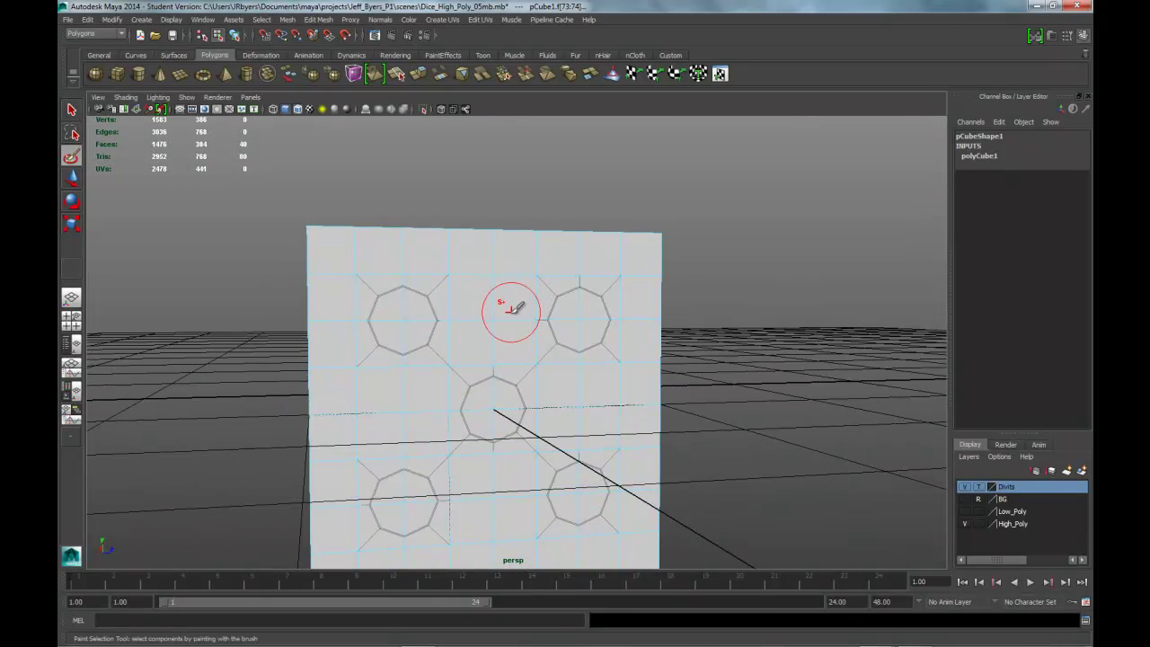
# Paint the cube faces beneath the corner and centre divots of the five-divot side into the selection
pyautogui.moveTo(385, 306)
pyautogui.mouseDown()
pyautogui.moveTo(422, 337)
pyautogui.moveTo(402, 312)
pyautogui.moveTo(420, 300)
pyautogui.mouseUp()
pyautogui.moveTo(568, 306)
pyautogui.mouseDown()
pyautogui.moveTo(585, 299)
pyautogui.moveTo(596, 320)
pyautogui.mouseUp()
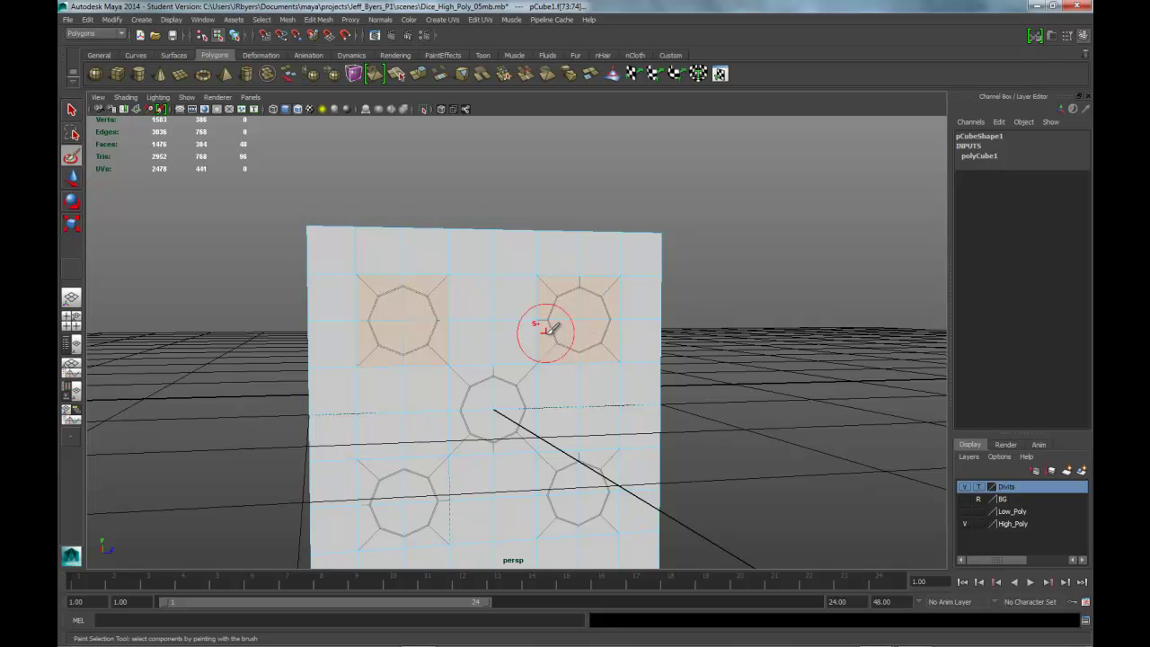
pyautogui.moveTo(469, 388)
pyautogui.mouseDown()
pyautogui.moveTo(513, 399)
pyautogui.moveTo(462, 423)
pyautogui.mouseUp()
pyautogui.moveTo(385, 475)
pyautogui.mouseDown()
pyautogui.moveTo(412, 512)
pyautogui.moveTo(400, 494)
pyautogui.mouseUp()
pyautogui.moveTo(426, 476)
pyautogui.mouseDown()
pyautogui.moveTo(551, 462)
pyautogui.moveTo(595, 474)
pyautogui.moveTo(505, 473)
pyautogui.moveTo(473, 459)
pyautogui.mouseUp()
# Add the cube faces beneath the divots on the three-divot, two-divot and one-divot sides to the selection
pyautogui.moveTo(560, 282); pyautogui.dragTo(590, 308)
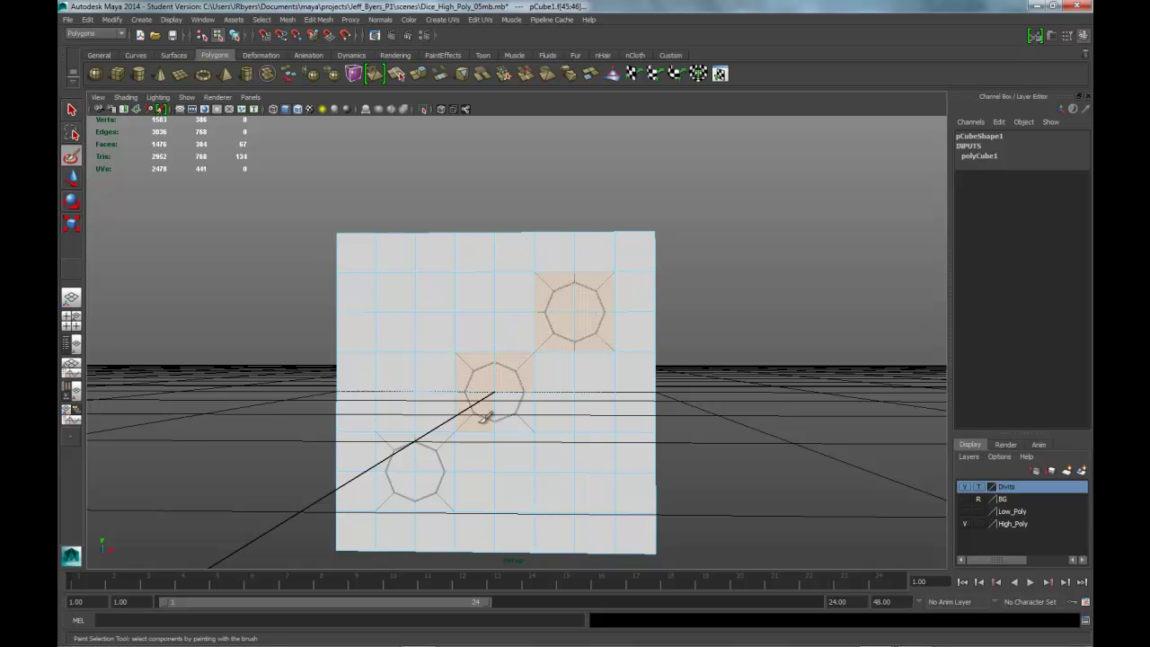
pyautogui.moveTo(512, 393); pyautogui.dragTo(469, 390)
pyautogui.moveTo(689, 449)
pyautogui.keyDown('alt'); pyautogui.mouseDown()
pyautogui.moveTo(719, 416)
pyautogui.moveTo(650, 416)
pyautogui.moveTo(699, 321)
pyautogui.moveTo(692, 300)
pyautogui.mouseUp(); pyautogui.keyUp('alt')
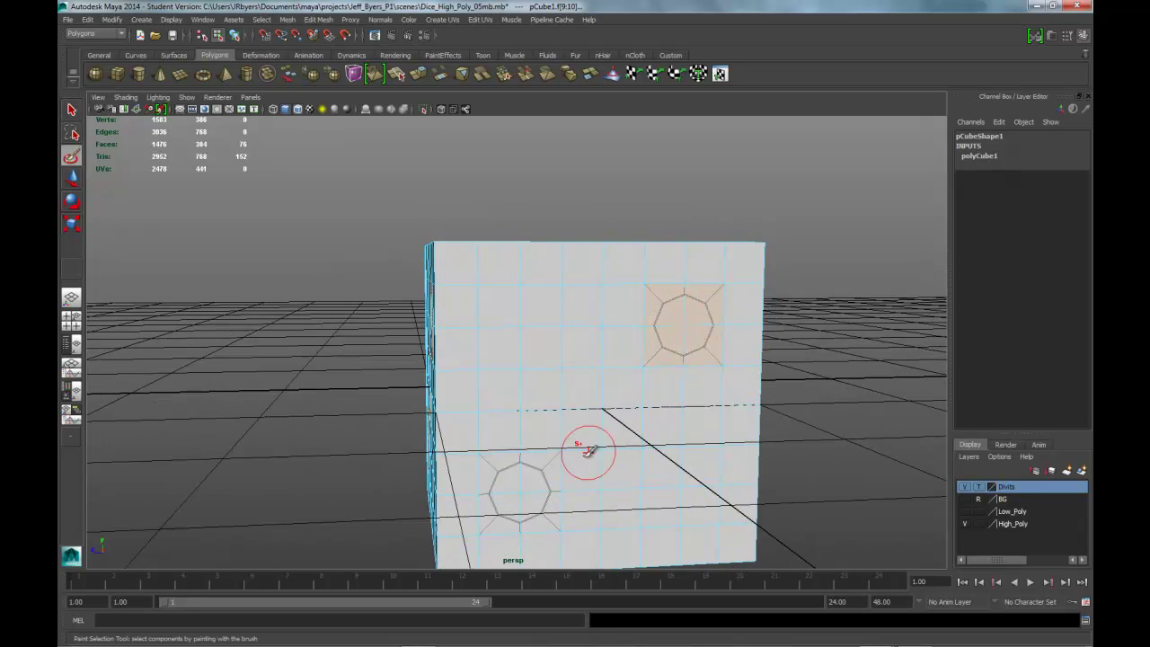
pyautogui.moveTo(623, 505)
pyautogui.keyDown('alt'); pyautogui.mouseDown()
pyautogui.moveTo(682, 478)
pyautogui.moveTo(665, 377)
pyautogui.moveTo(595, 416)
pyautogui.mouseUp(); pyautogui.keyUp('alt')
pyautogui.keyDown('alt'); pyautogui.moveTo(706, 380); pyautogui.dragTo(611, 307); pyautogui.keyUp('alt')
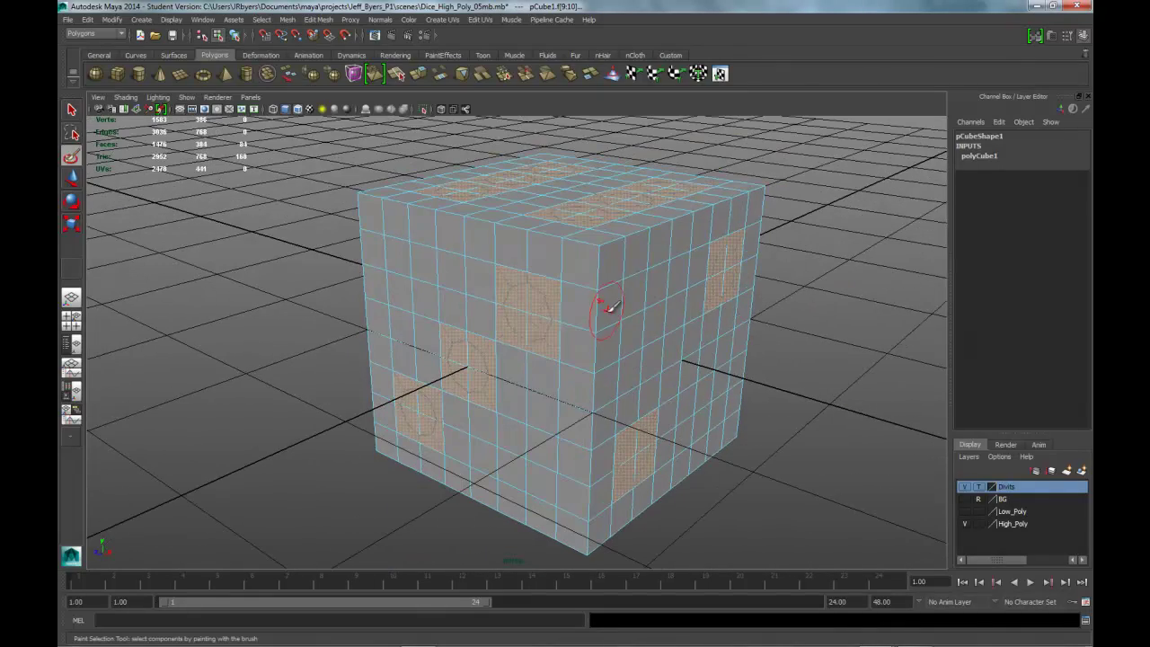
# Delete the selected cube faces beneath the divots and return the Divits layer to its normal display type
pyautogui.press('Delete')
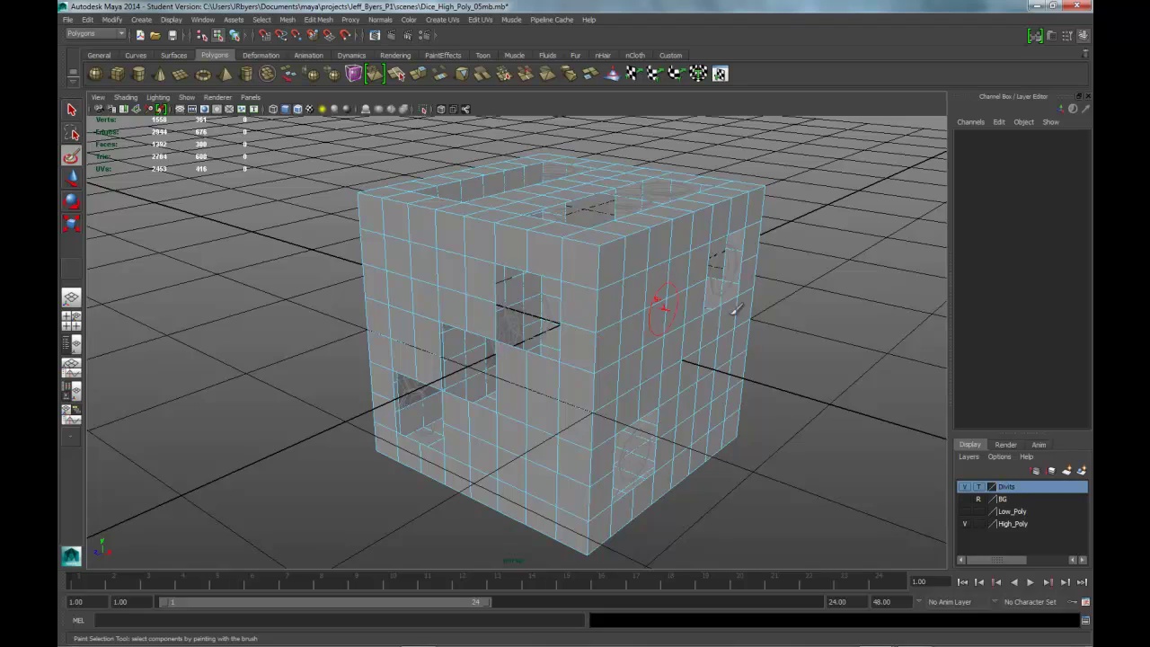
pyautogui.moveTo(588, 336)
pyautogui.keyDown('alt'); pyautogui.mouseDown()
pyautogui.moveTo(662, 301)
pyautogui.moveTo(688, 351)
pyautogui.moveTo(605, 334)
pyautogui.moveTo(692, 357)
pyautogui.moveTo(554, 375)
pyautogui.moveTo(656, 329)
pyautogui.moveTo(619, 246)
pyautogui.moveTo(575, 335)
pyautogui.moveTo(562, 330)
pyautogui.mouseUp(); pyautogui.keyUp('alt')
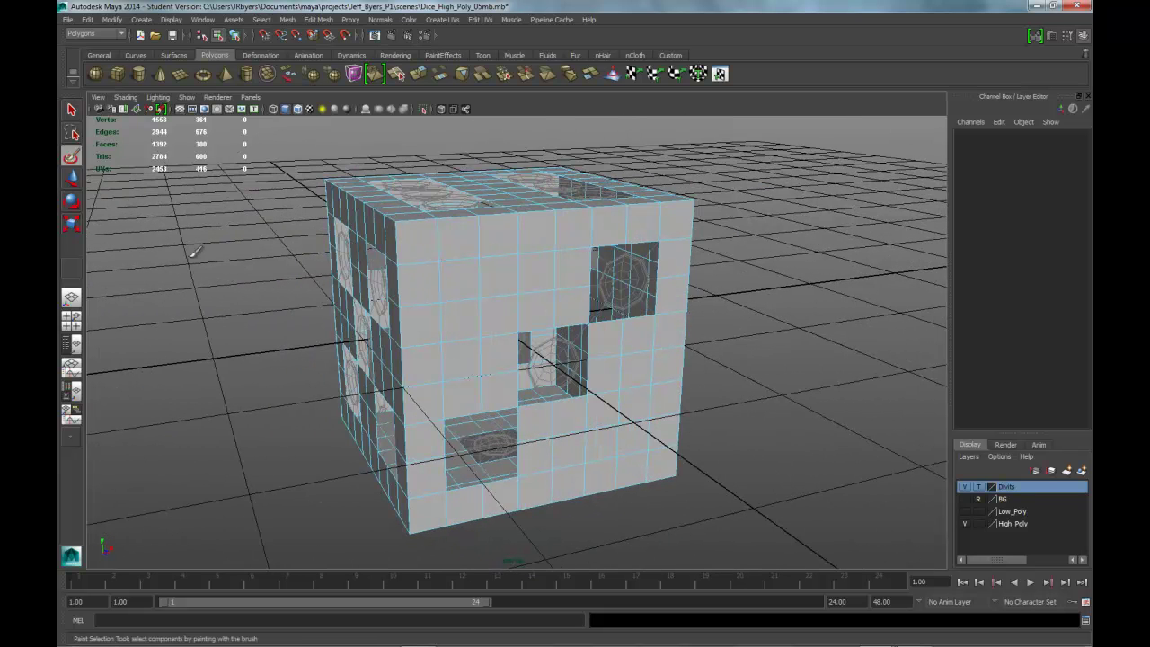
pyautogui.click(71, 110)
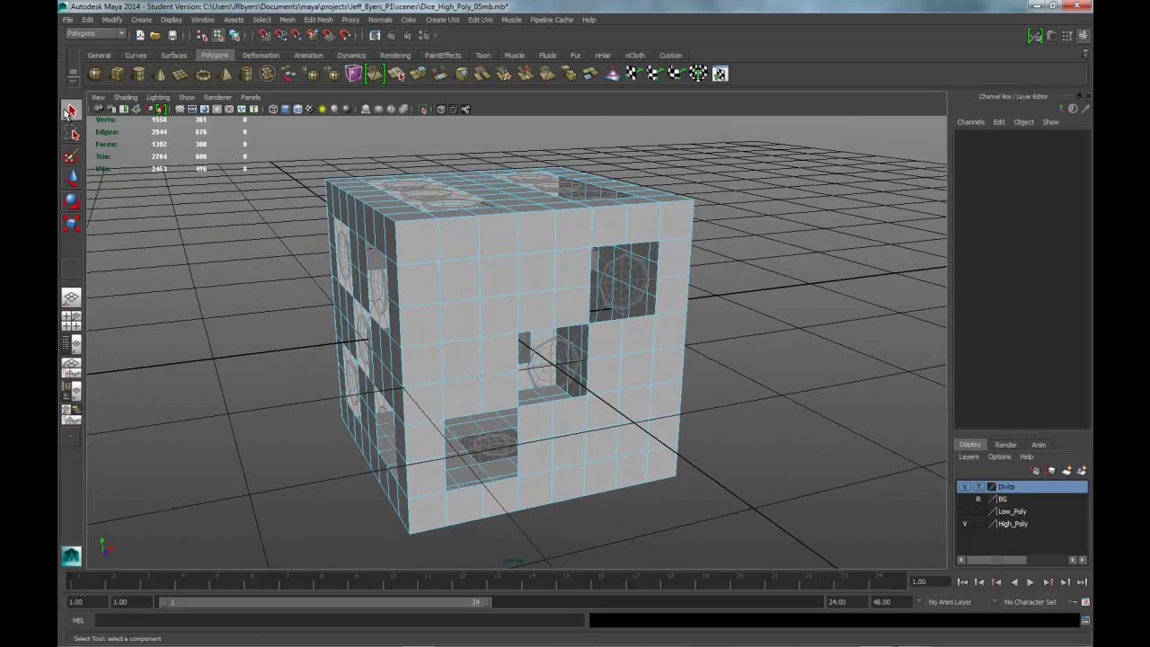
pyautogui.click(979, 486)
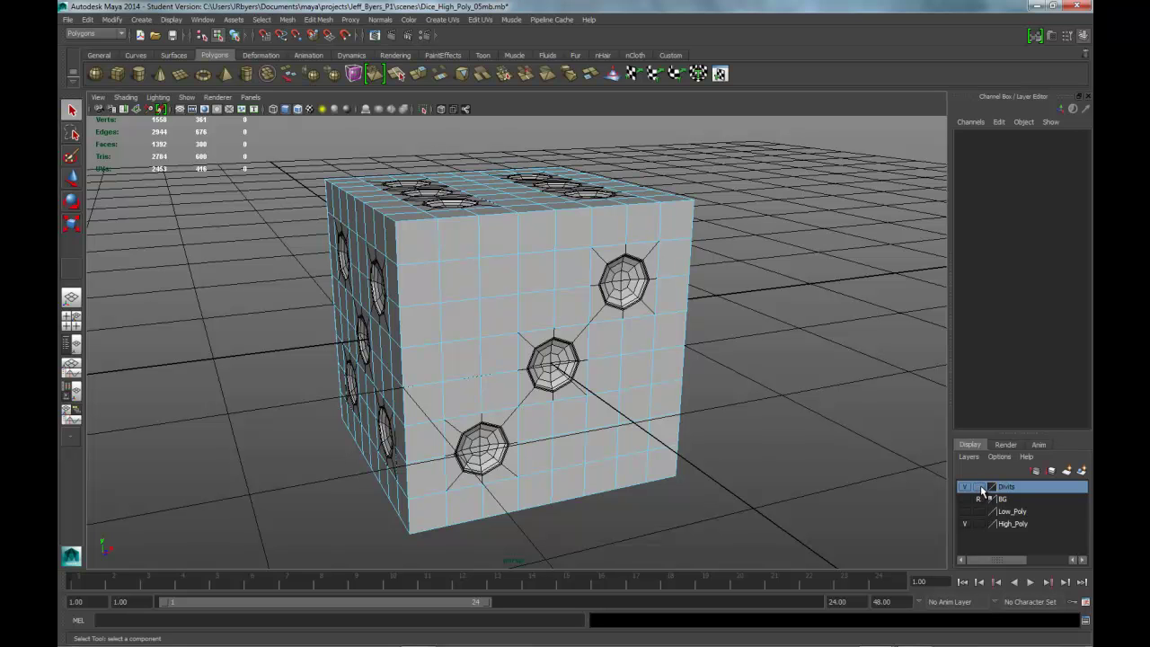
# Hide the viewport grid and combine the cube and all divots into a single mesh
pyautogui.keyDown('alt'); pyautogui.moveTo(706, 319); pyautogui.dragTo(549, 350); pyautogui.keyUp('alt')
pyautogui.click(234, 36)
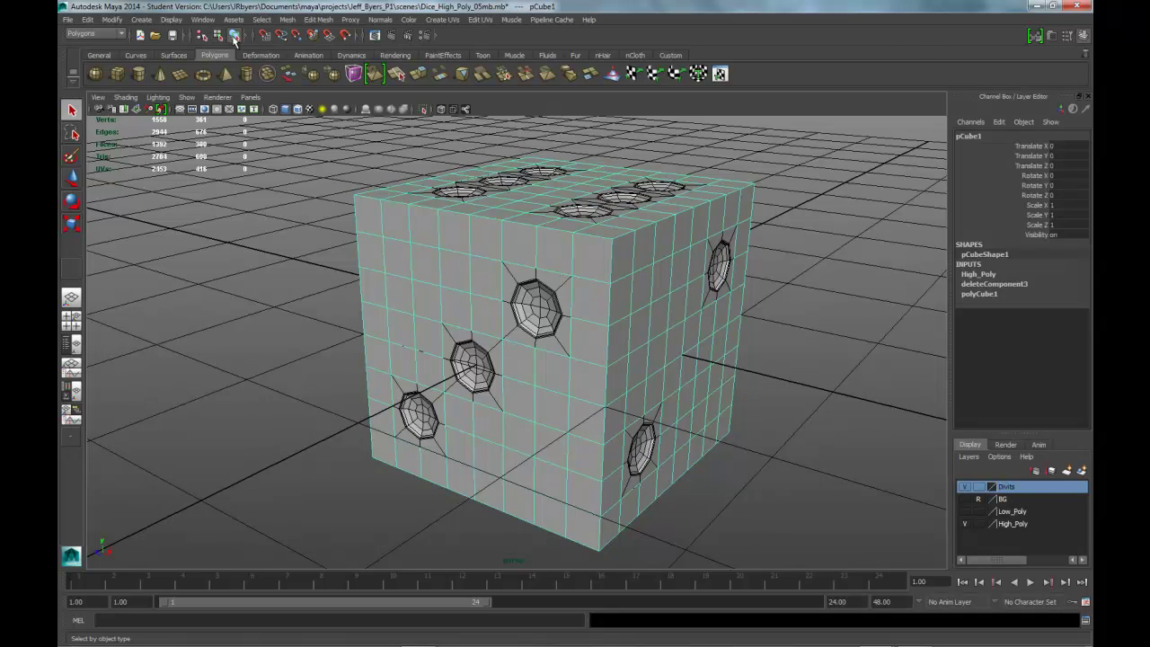
pyautogui.click(515, 326)
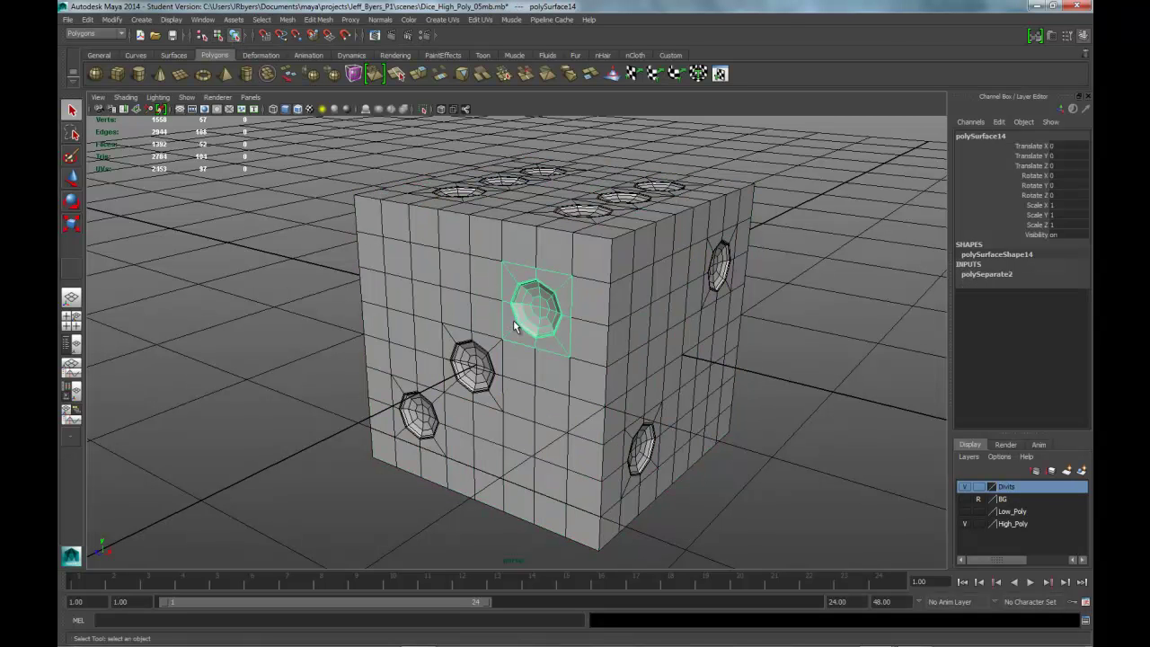
pyautogui.scroll(-6, 513, 299)
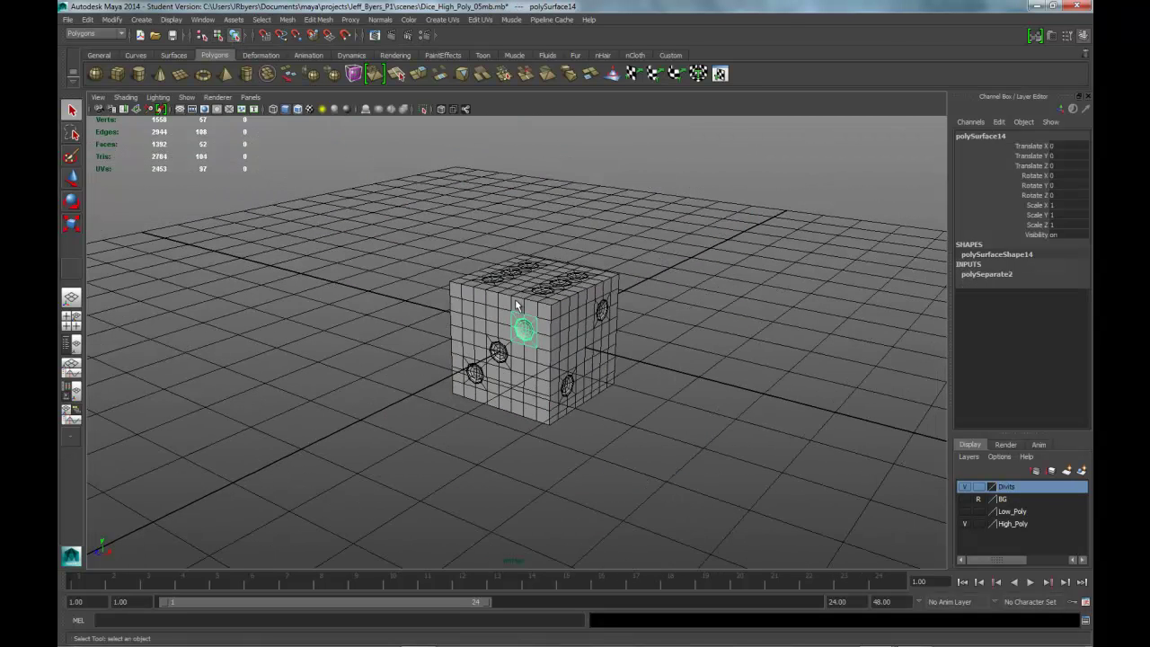
pyautogui.moveTo(598, 402); pyautogui.dragTo(639, 424)
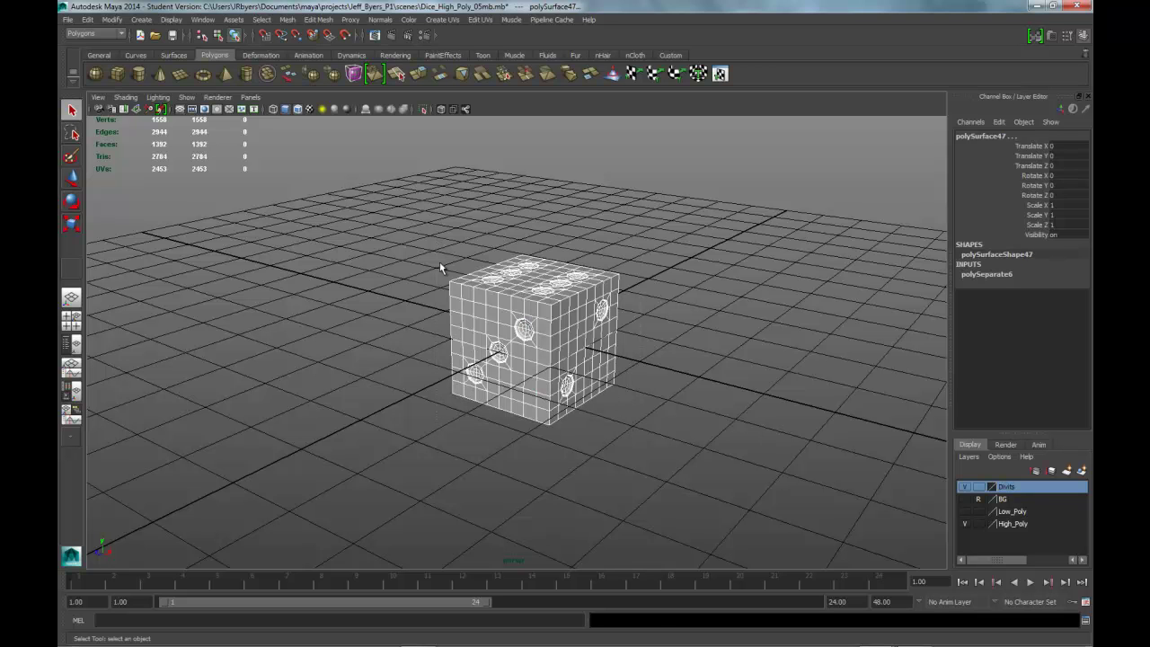
pyautogui.click(180, 108)
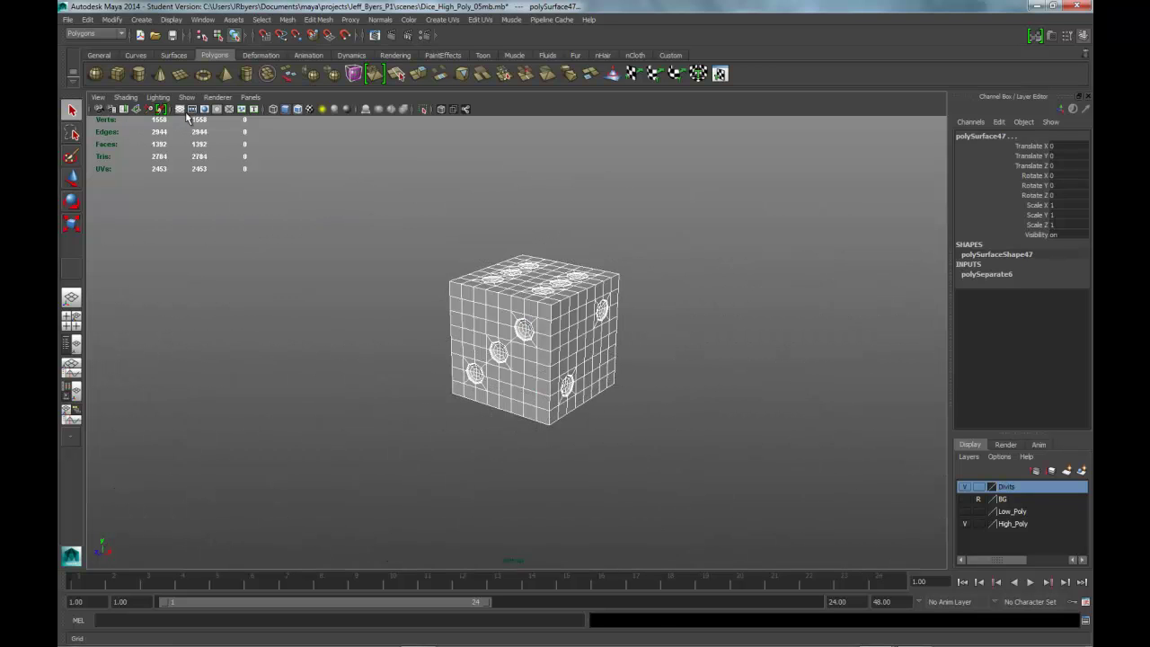
pyautogui.moveTo(440, 312)
pyautogui.keyDown('alt'); pyautogui.mouseDown()
pyautogui.moveTo(611, 315)
pyautogui.moveTo(606, 215)
pyautogui.moveTo(647, 323)
pyautogui.moveTo(625, 305)
pyautogui.moveTo(734, 296)
pyautogui.moveTo(593, 278)
pyautogui.moveTo(524, 223)
pyautogui.moveTo(522, 333)
pyautogui.moveTo(329, 296)
pyautogui.moveTo(415, 289)
pyautogui.moveTo(436, 307)
pyautogui.mouseUp(); pyautogui.keyUp('alt')
pyautogui.press('space')
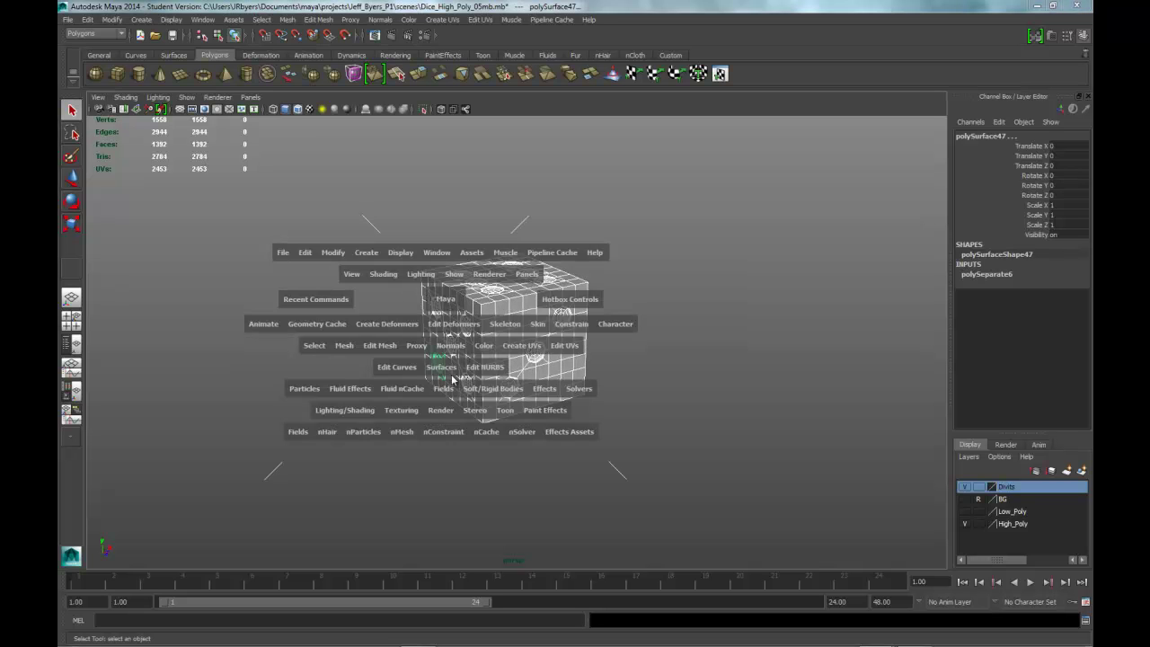
pyautogui.moveTo(345, 347); pyautogui.dragTo(351, 367)
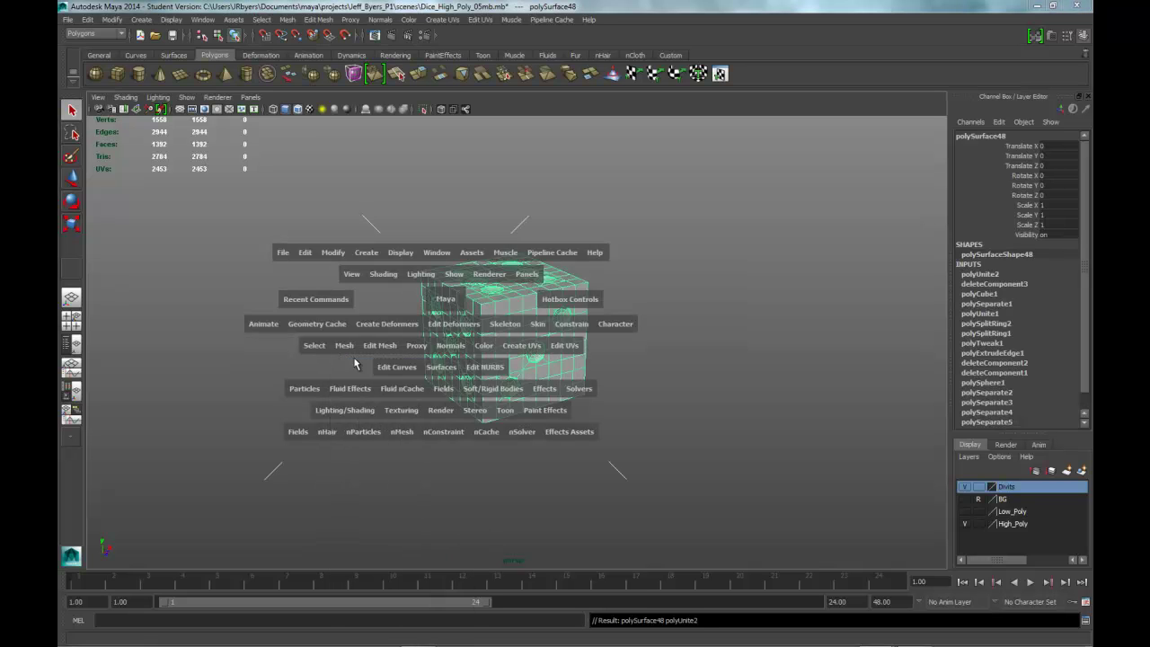
# Select every vertex of the combined die and open the Merge Vertices options
pyautogui.scroll(3, 527, 329)
pyautogui.moveTo(504, 240); pyautogui.dragTo(476, 239, button='right')
pyautogui.moveTo(624, 420); pyautogui.dragTo(684, 468)
pyautogui.scroll(2, 611, 405)
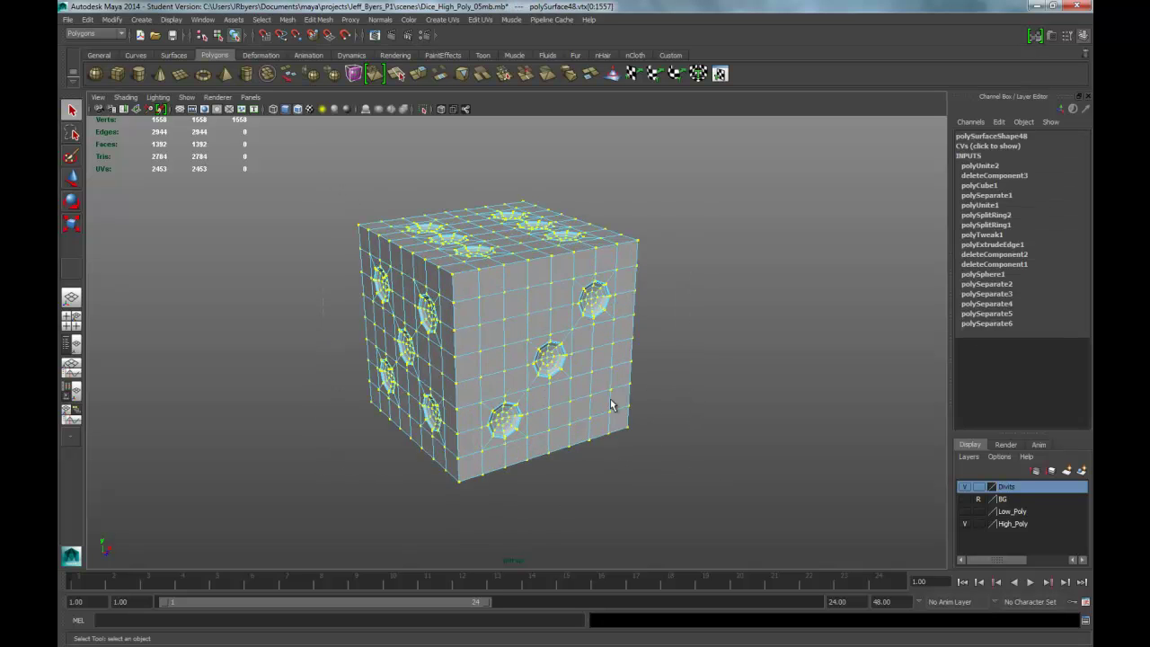
pyautogui.scroll(2, 611, 405)
pyautogui.press('space')
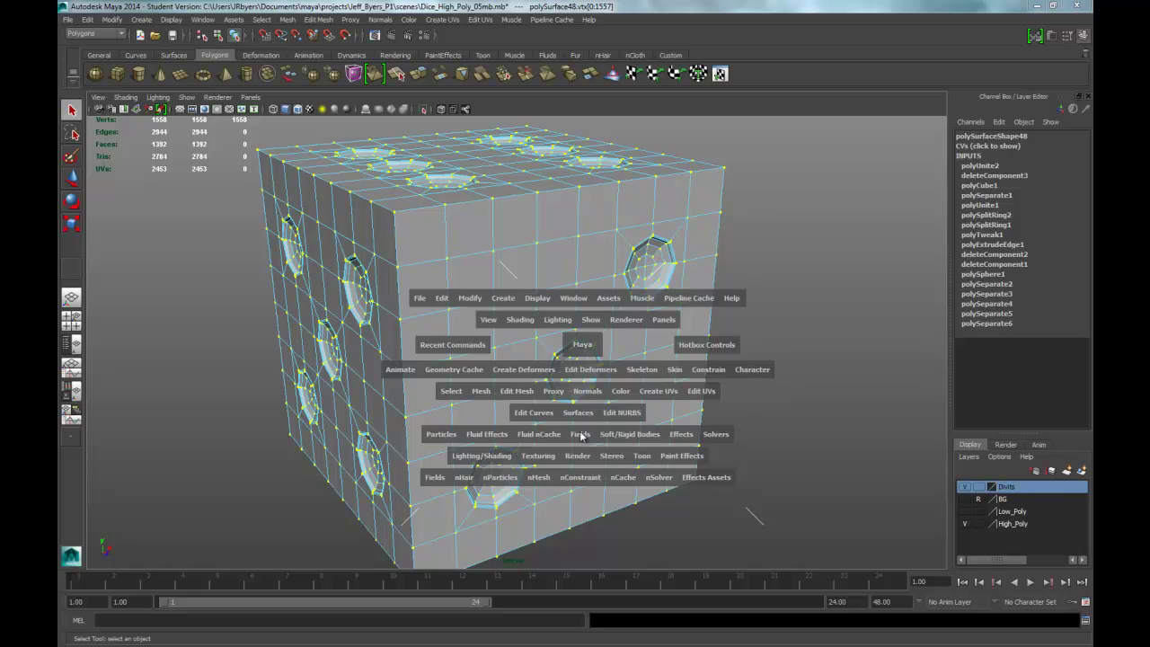
pyautogui.click(509, 392)
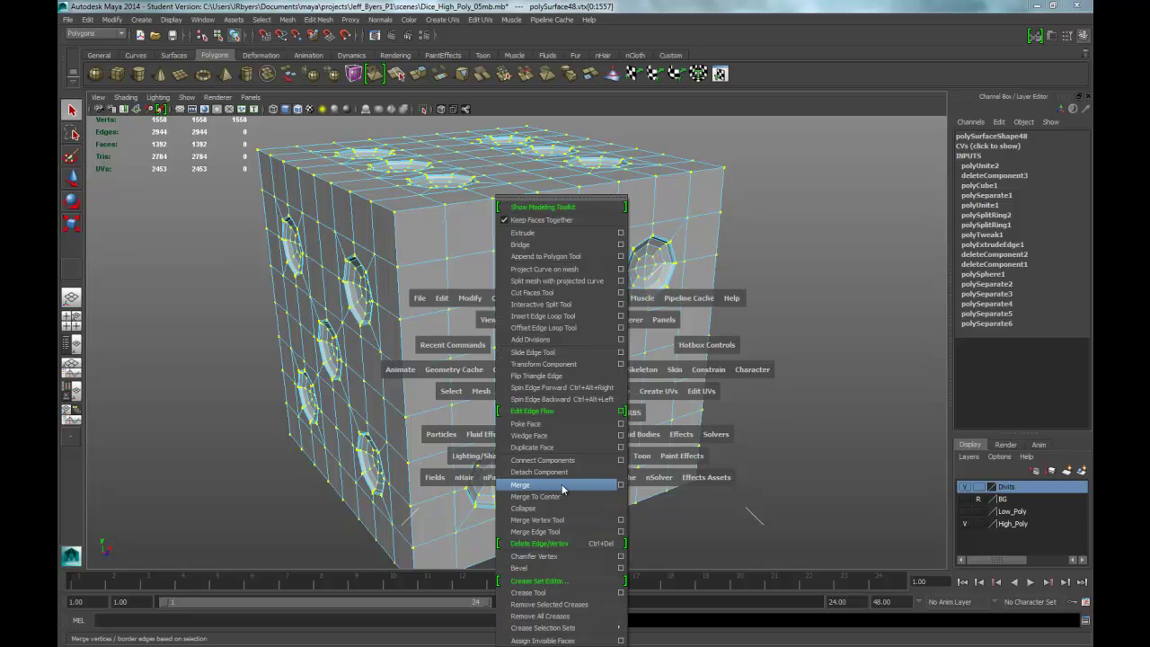
pyautogui.click(621, 485)
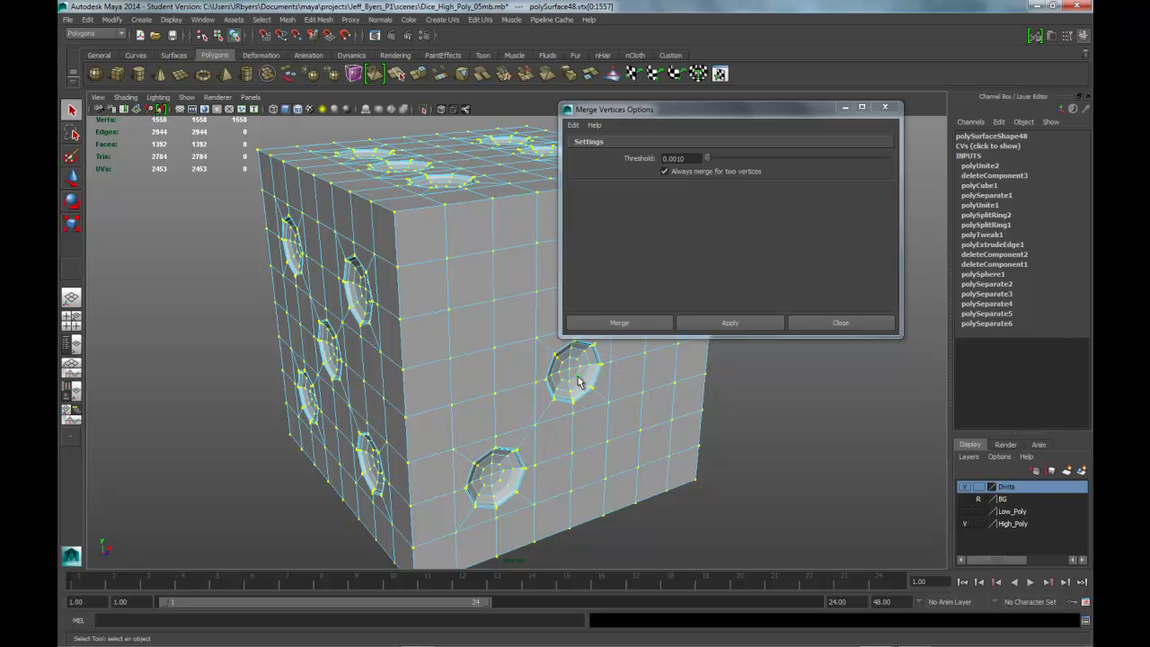
# Merge the selected vertices with a threshold of 0.0010 and Always merge for two vertices enabled
pyautogui.scroll(3, 579, 379)
pyautogui.keyDown('alt'); pyautogui.moveTo(581, 380); pyautogui.dragTo(397, 330); pyautogui.keyUp('alt')
pyautogui.scroll(6, 397, 329)
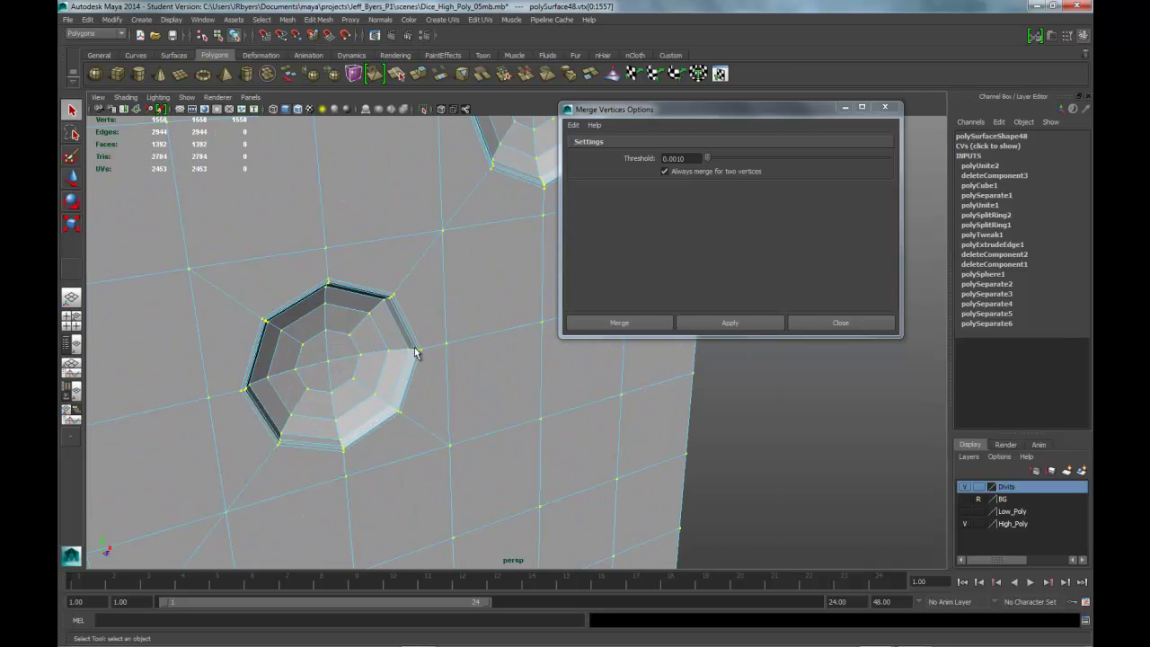
pyautogui.keyDown('alt'); pyautogui.moveTo(397, 329); pyautogui.dragTo(494, 329, button='middle'); pyautogui.keyUp('alt')
pyautogui.keyDown('alt'); pyautogui.moveTo(494, 329); pyautogui.dragTo(423, 302); pyautogui.keyUp('alt')
pyautogui.scroll(3, 419, 295)
pyautogui.keyDown('alt'); pyautogui.moveTo(420, 295); pyautogui.dragTo(431, 337, button='middle'); pyautogui.keyUp('alt')
pyautogui.scroll(5, 416, 339)
pyautogui.scroll(-7, 413, 337)
pyautogui.scroll(3, 413, 336)
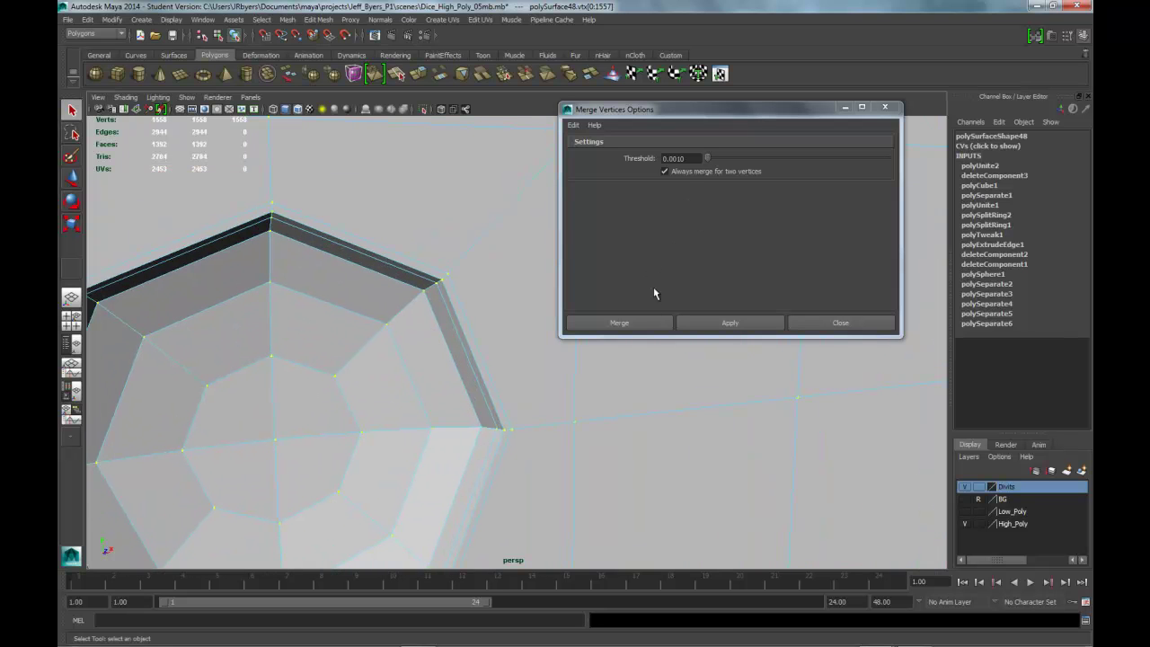
pyautogui.click(645, 323)
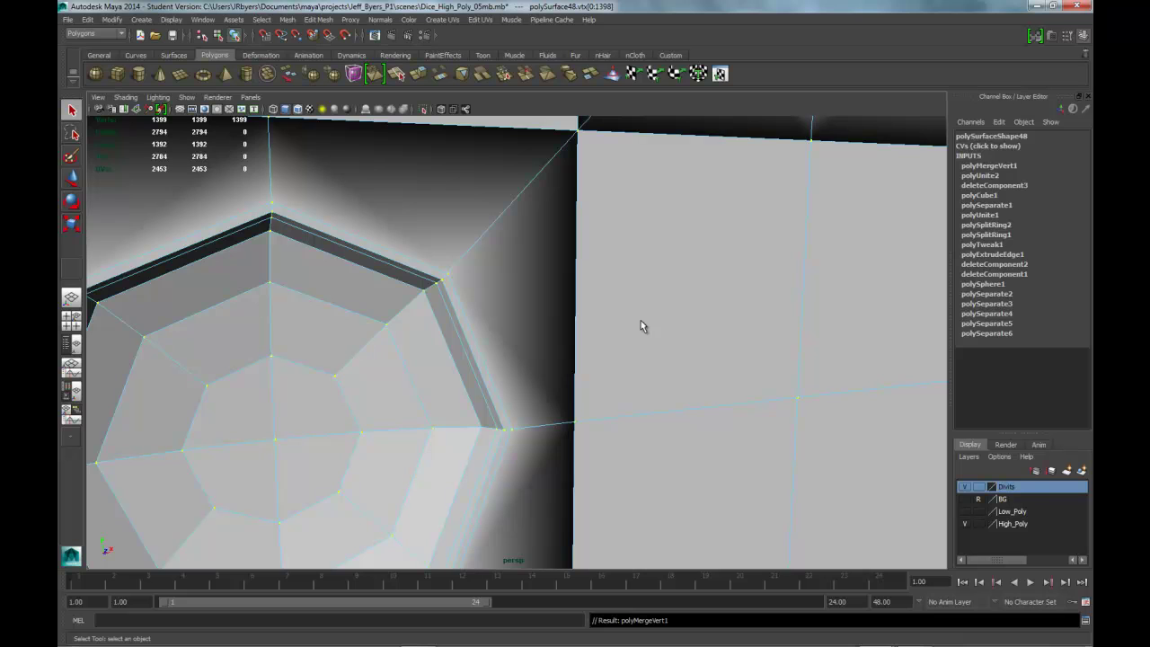
# Examine the merged seams and vertices where the divots meet the cube on the three-divot and five-divot sides
pyautogui.scroll(-10, 643, 320)
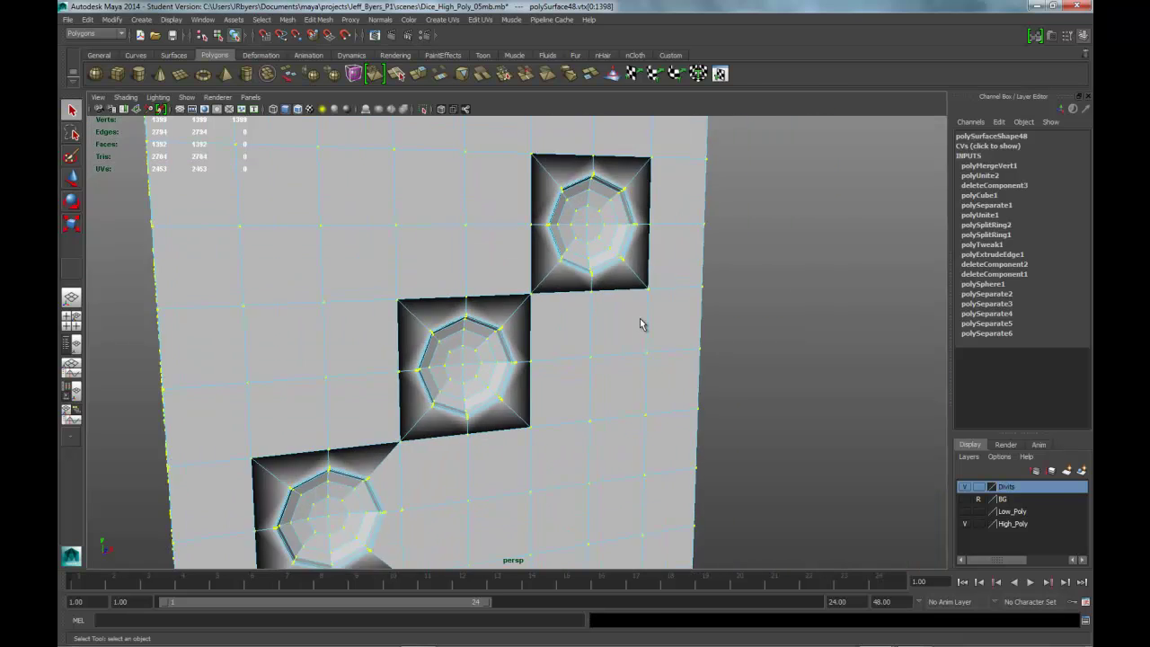
pyautogui.moveTo(581, 328)
pyautogui.keyDown('alt'); pyautogui.mouseDown()
pyautogui.moveTo(647, 327)
pyautogui.moveTo(652, 365)
pyautogui.moveTo(642, 380)
pyautogui.moveTo(626, 335)
pyautogui.moveTo(575, 305)
pyautogui.moveTo(513, 308)
pyautogui.moveTo(650, 326)
pyautogui.moveTo(583, 331)
pyautogui.mouseUp(); pyautogui.keyUp('alt')
pyautogui.scroll(10, 551, 327)
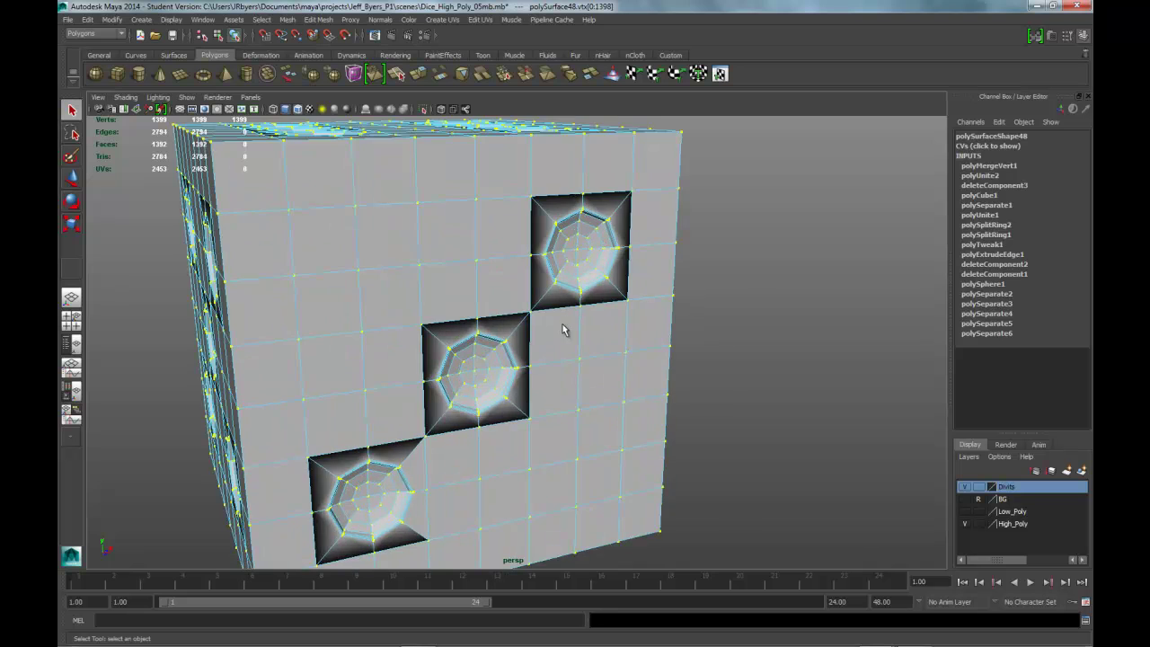
pyautogui.keyDown('alt'); pyautogui.moveTo(509, 330); pyautogui.dragTo(597, 300); pyautogui.keyUp('alt')
pyautogui.scroll(8, 629, 270)
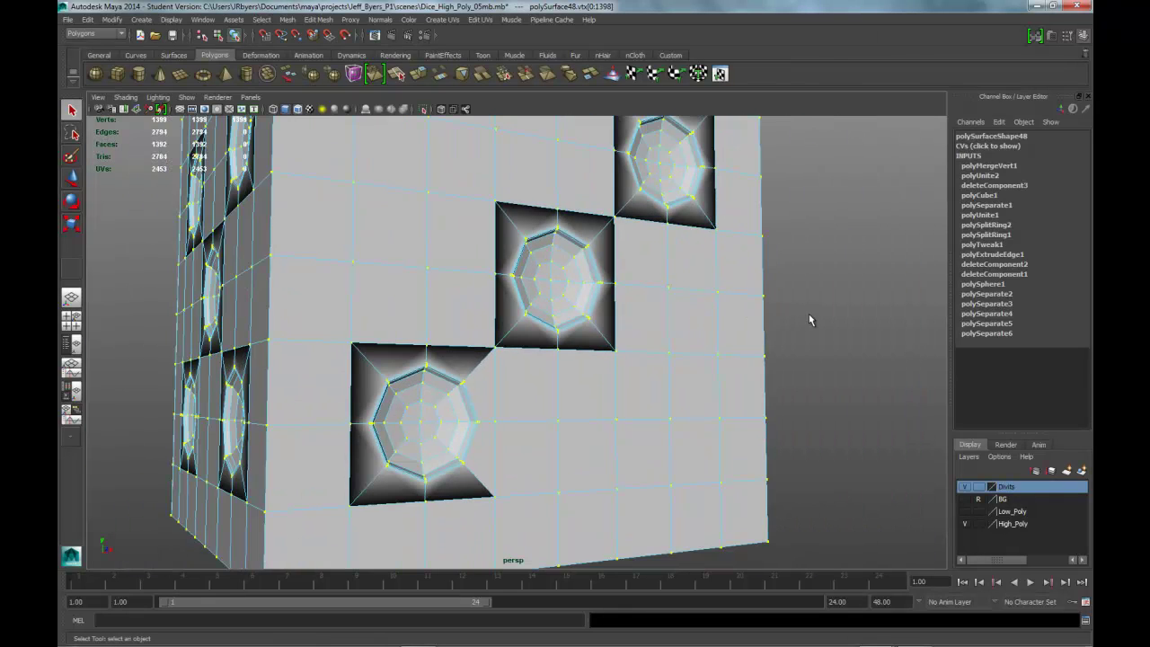
pyautogui.click(811, 320)
pyautogui.keyDown('alt'); pyautogui.moveTo(625, 314); pyautogui.dragTo(675, 359); pyautogui.keyUp('alt')
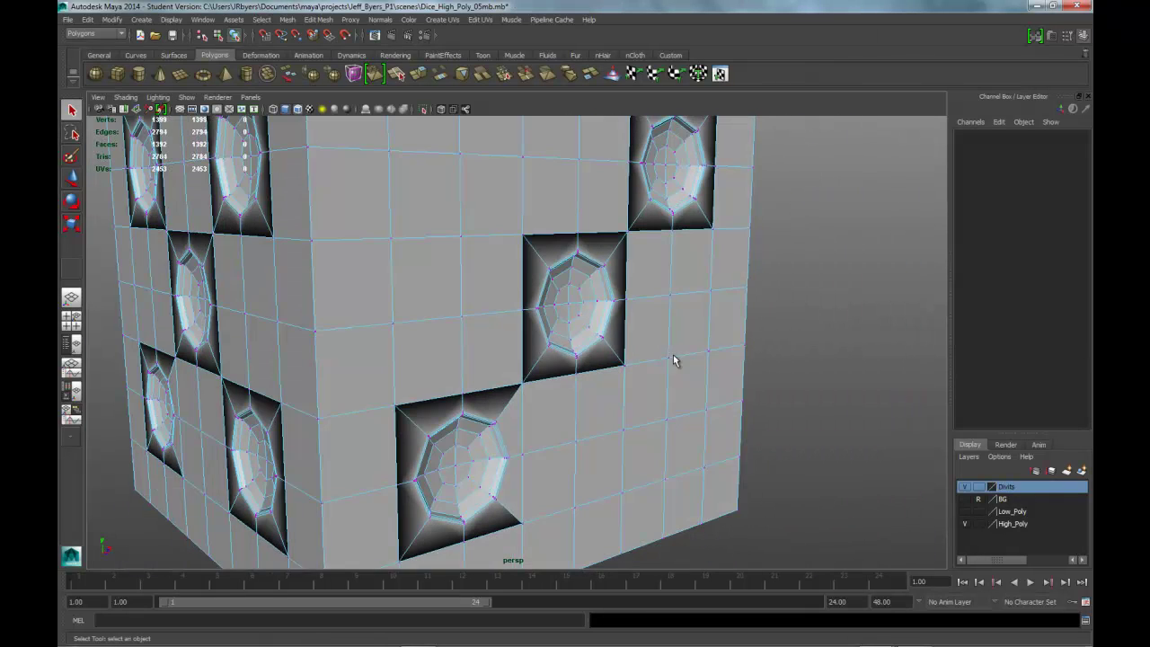
pyautogui.keyDown('alt'); pyautogui.moveTo(645, 342); pyautogui.dragTo(689, 337, button='middle'); pyautogui.keyUp('alt')
pyautogui.click(520, 396)
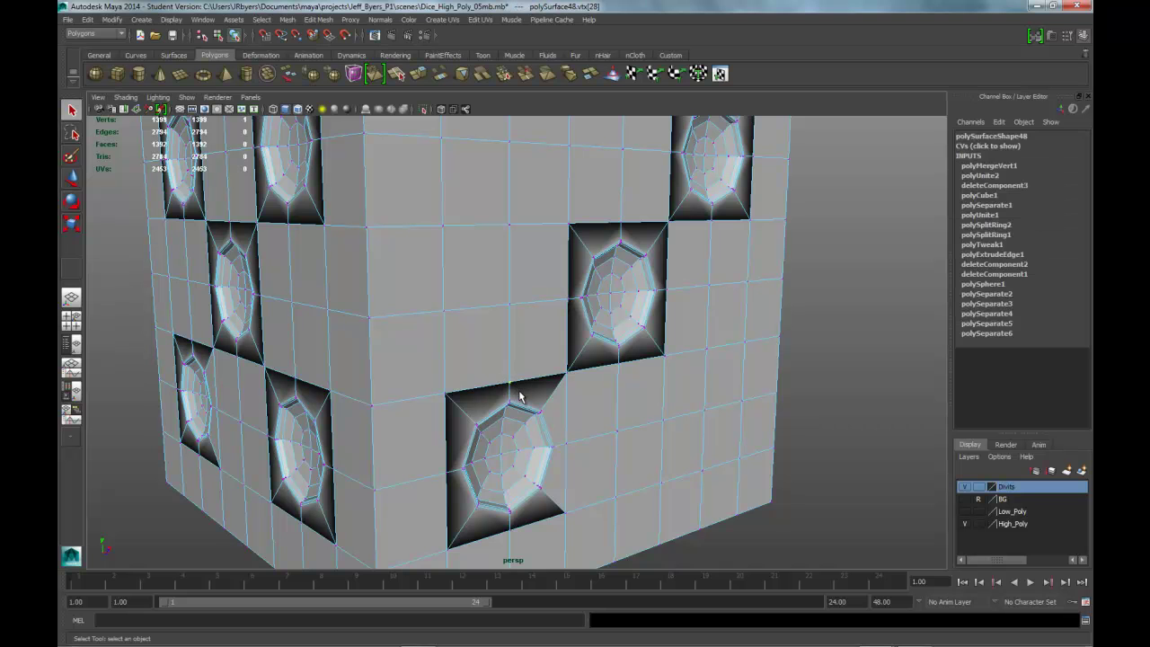
pyautogui.keyDown('alt'); pyautogui.moveTo(432, 254); pyautogui.dragTo(481, 246); pyautogui.keyUp('alt')
pyautogui.scroll(-10, 390, 260)
# Return the die to object selection, preview it smoothed, and hide its wireframe overlay
pyautogui.rightClick(479, 256)
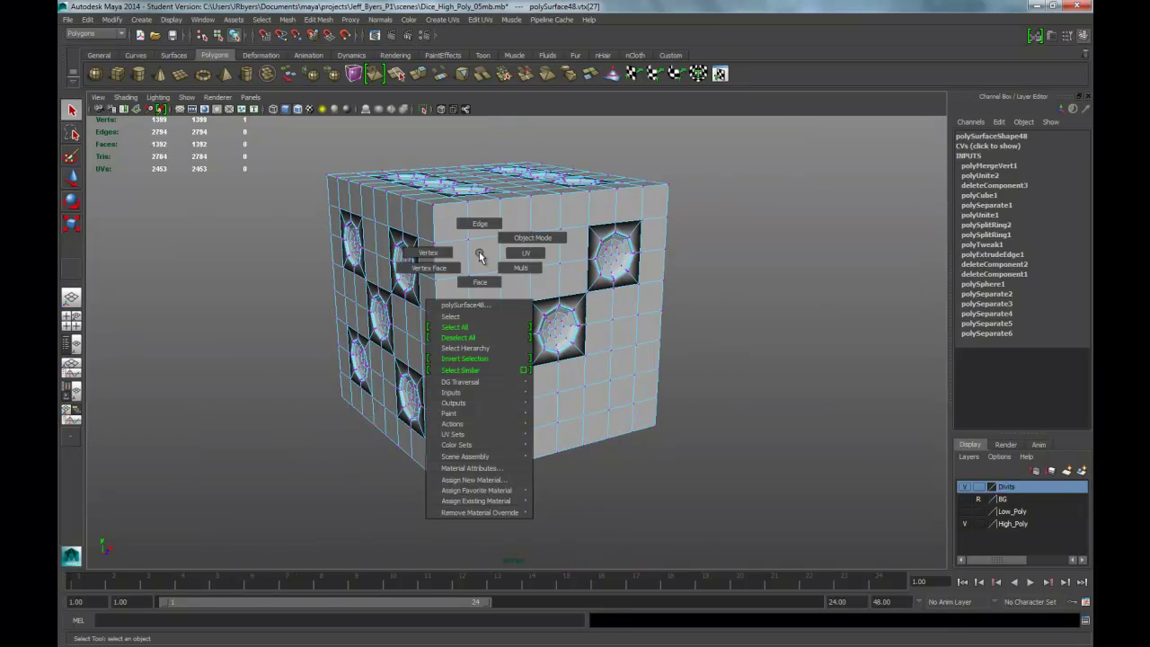
pyautogui.click(488, 317)
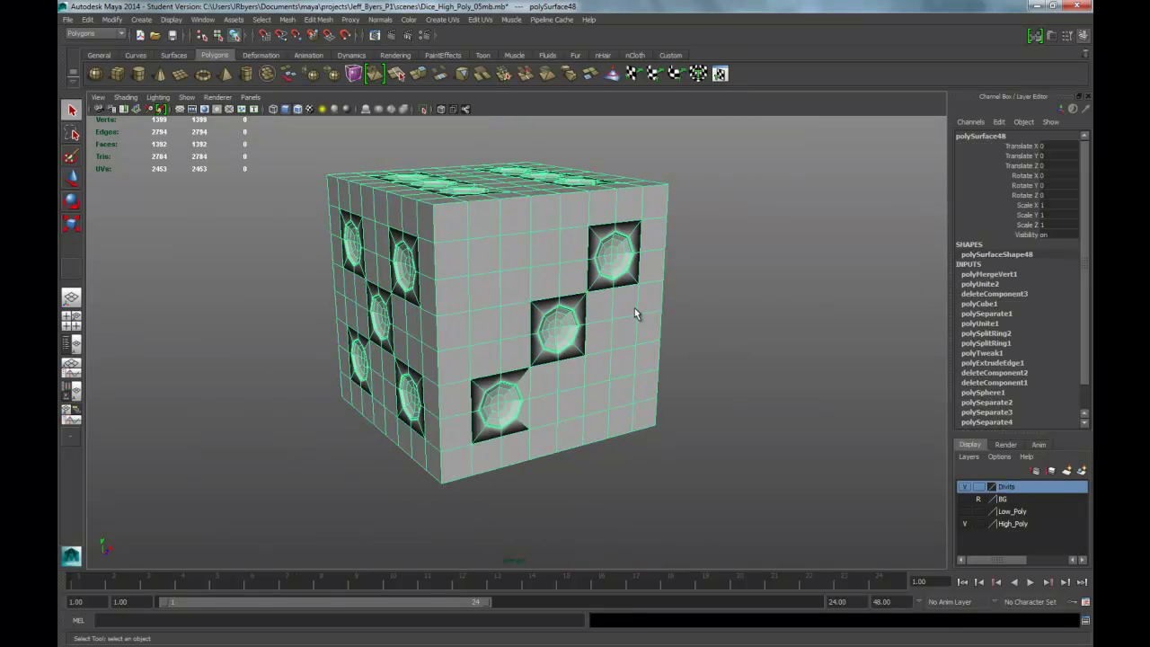
pyautogui.press('3')
pyautogui.click(704, 313)
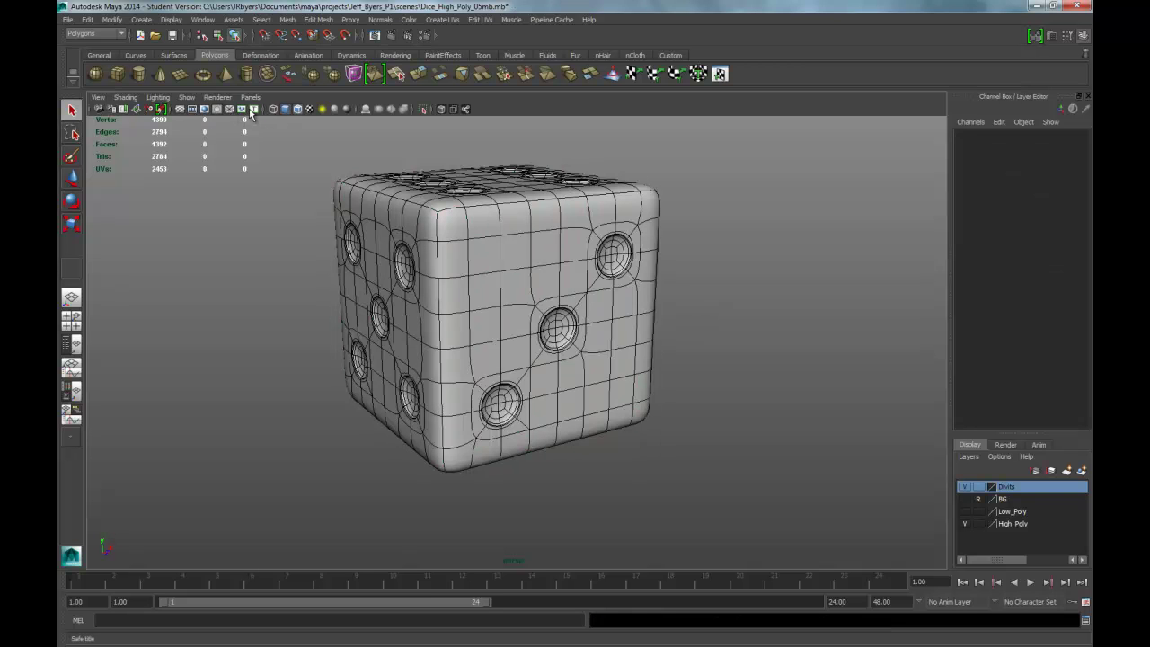
pyautogui.click(297, 109)
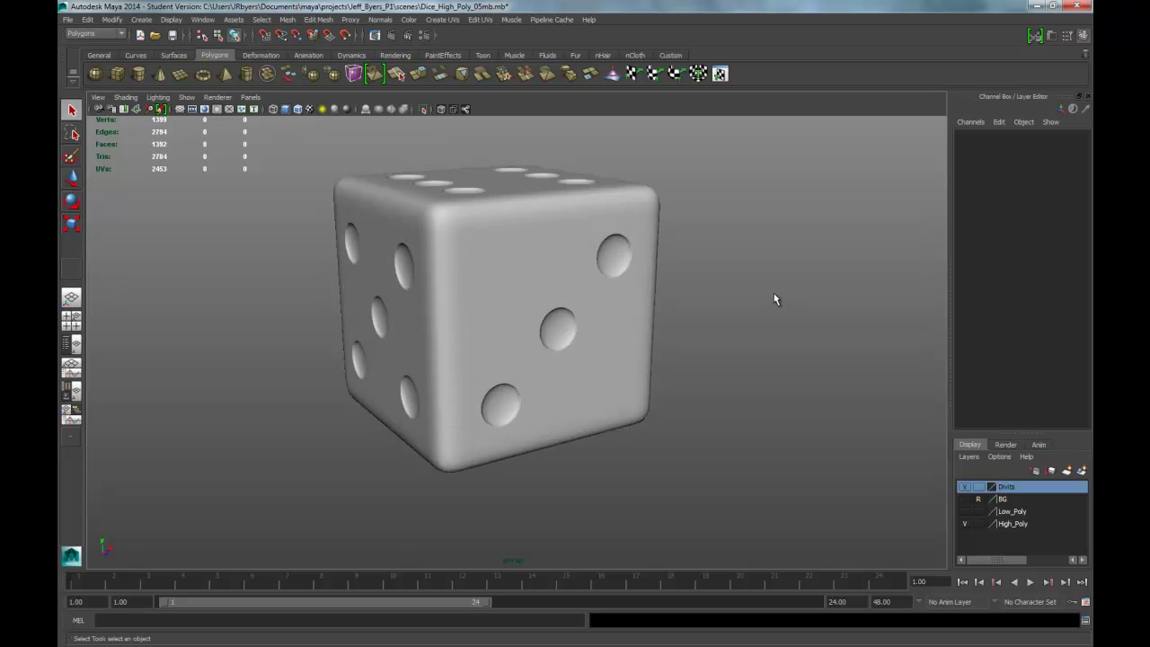
# Delete the combined die's construction history and freeze its transformations
pyautogui.keyDown('alt'); pyautogui.moveTo(773, 298); pyautogui.dragTo(551, 293); pyautogui.keyUp('alt')
pyautogui.click(520, 339)
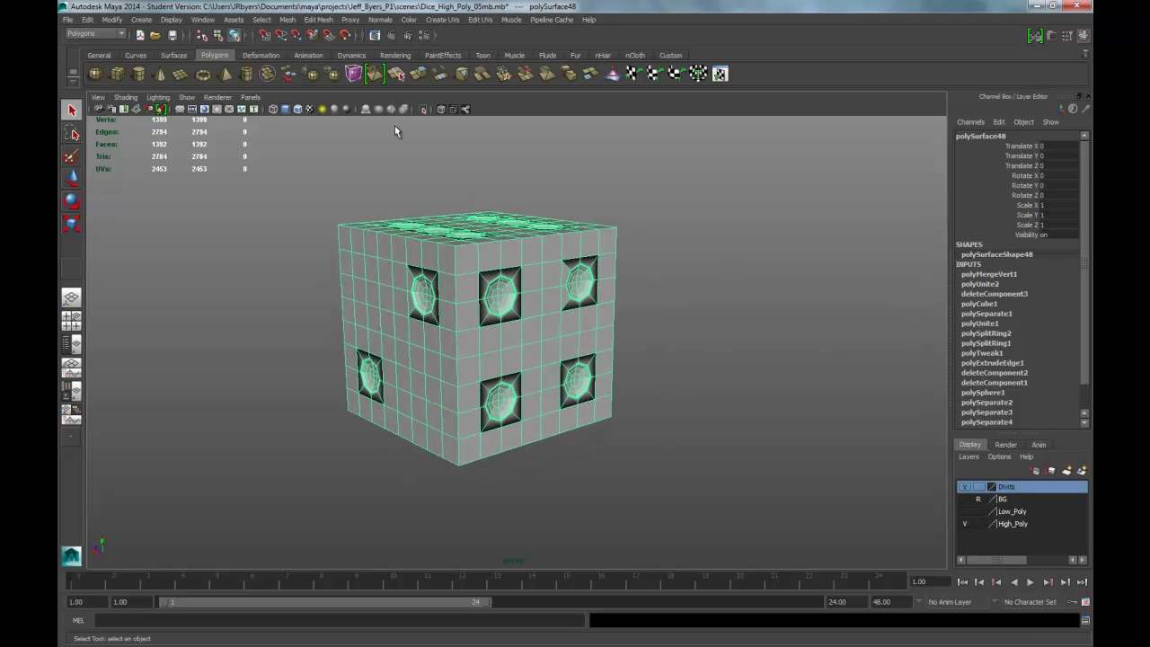
pyautogui.click(87, 19)
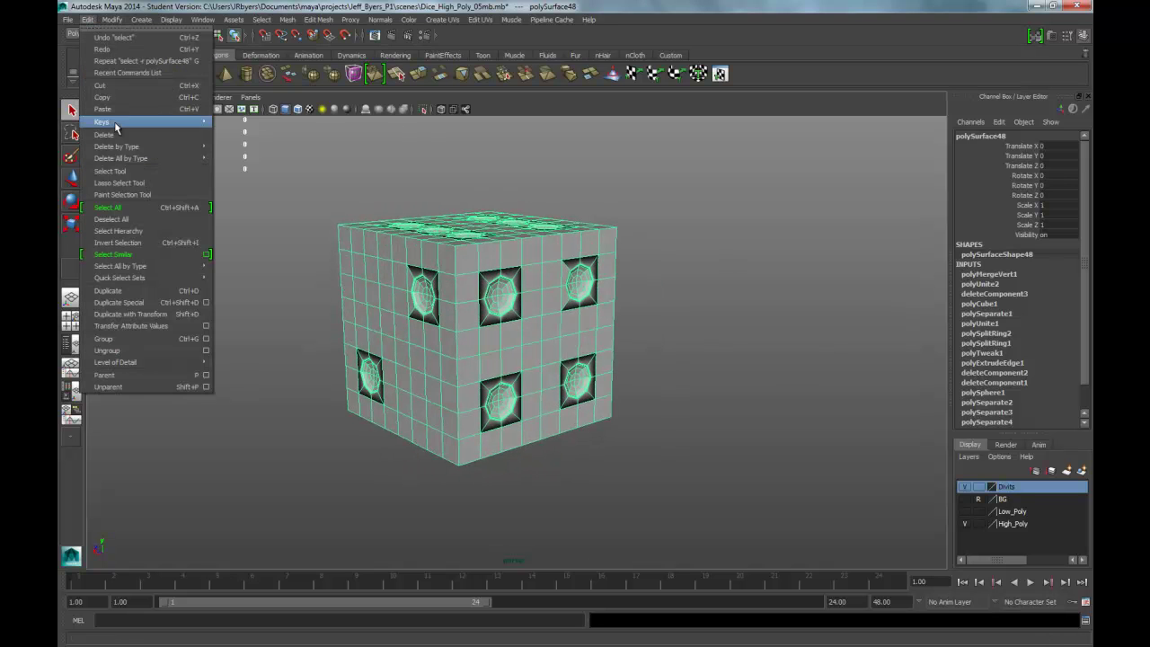
pyautogui.moveTo(197, 151)
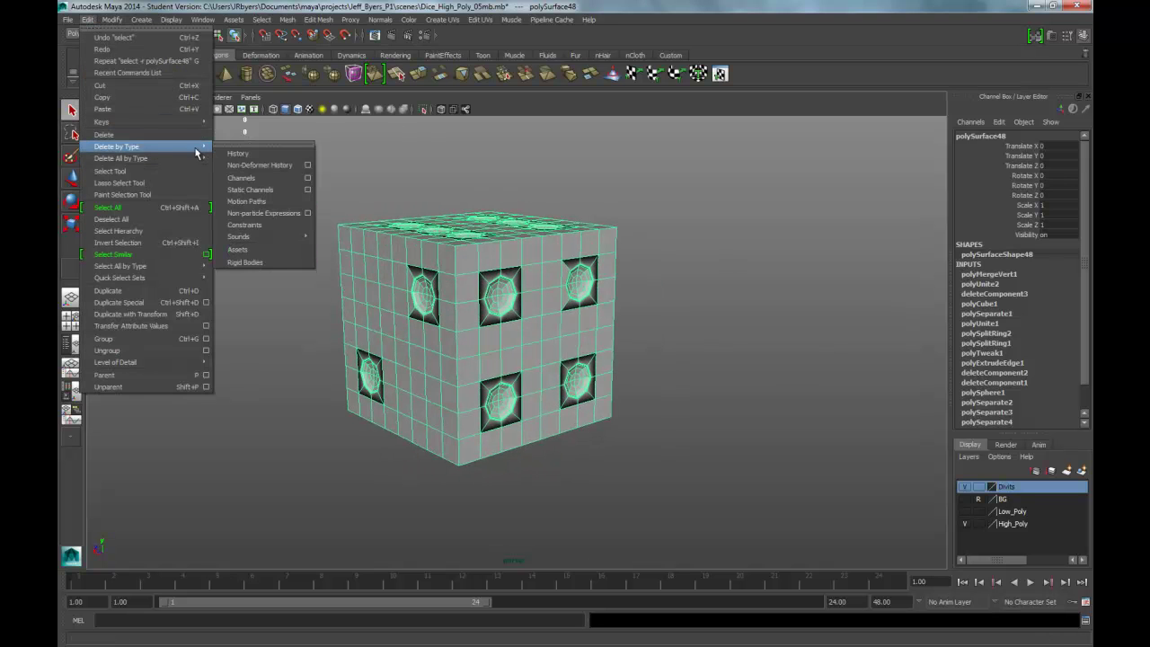
pyautogui.click(237, 154)
pyautogui.click(111, 19)
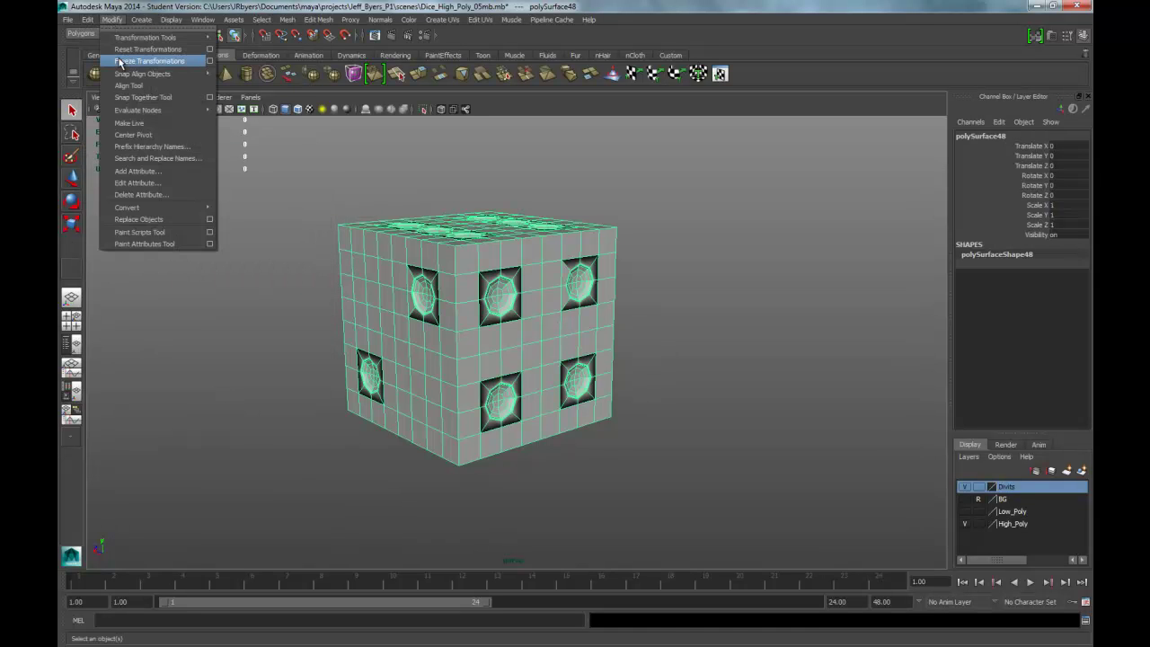
pyautogui.click(144, 58)
# Harden all edges of the die, return to object selection, and show the wireframe over the shaded view
pyautogui.keyDown('alt'); pyautogui.moveTo(662, 274); pyautogui.dragTo(643, 258); pyautogui.keyUp('alt')
pyautogui.rightClick(524, 238)
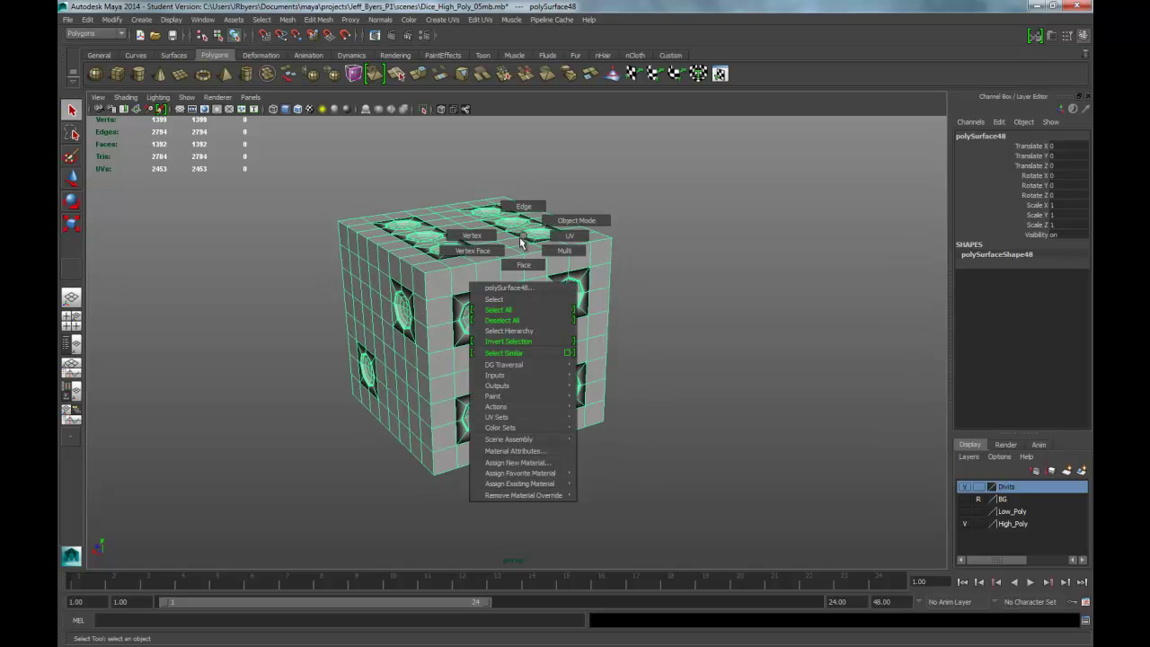
pyautogui.click(523, 207)
pyautogui.moveTo(582, 370); pyautogui.dragTo(726, 478)
pyautogui.press('space')
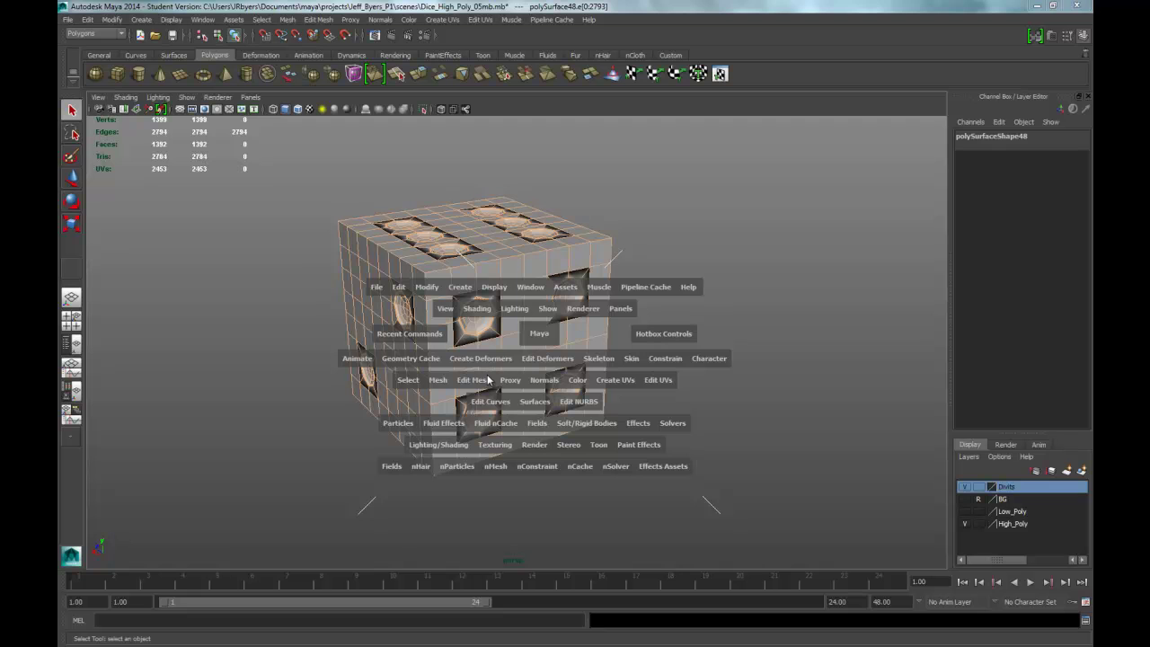
pyautogui.moveTo(547, 387); pyautogui.dragTo(557, 513)
pyautogui.click(631, 301)
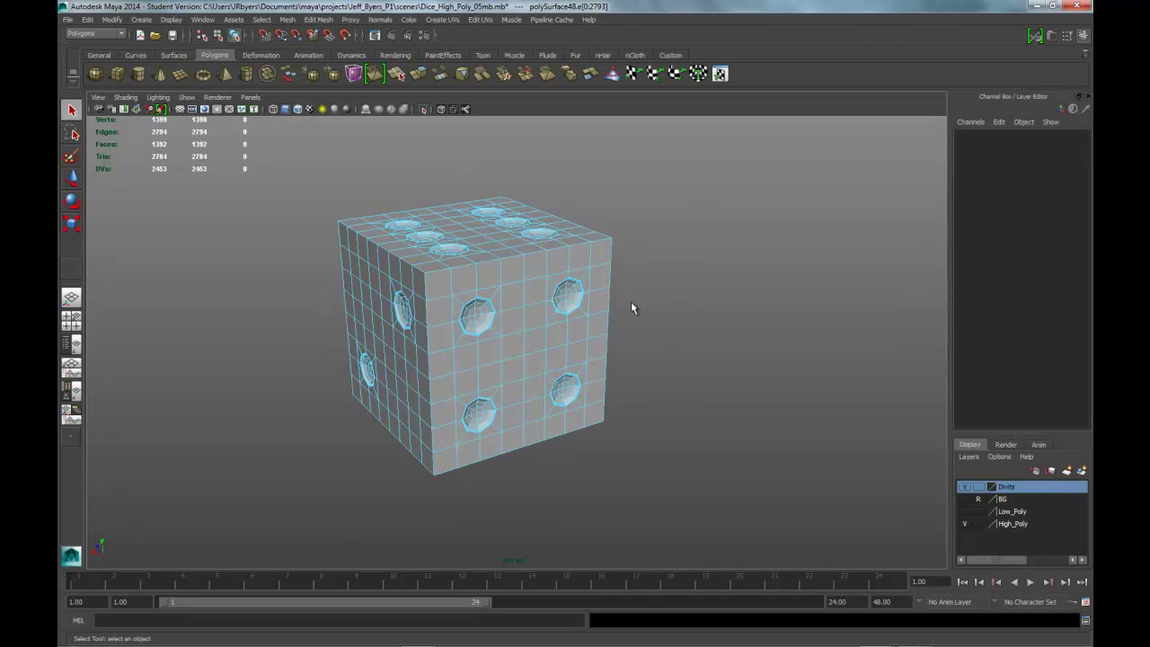
pyautogui.moveTo(565, 282); pyautogui.dragTo(553, 353, button='right')
pyautogui.click(711, 355)
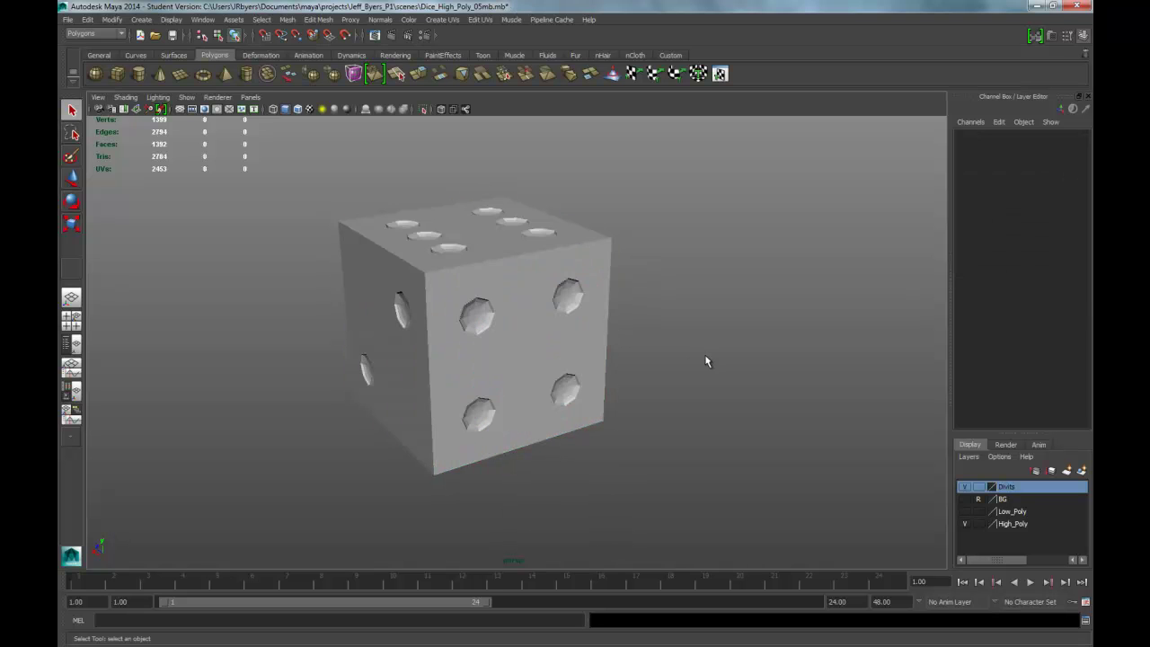
pyautogui.keyDown('alt'); pyautogui.moveTo(632, 354); pyautogui.dragTo(467, 224); pyautogui.keyUp('alt')
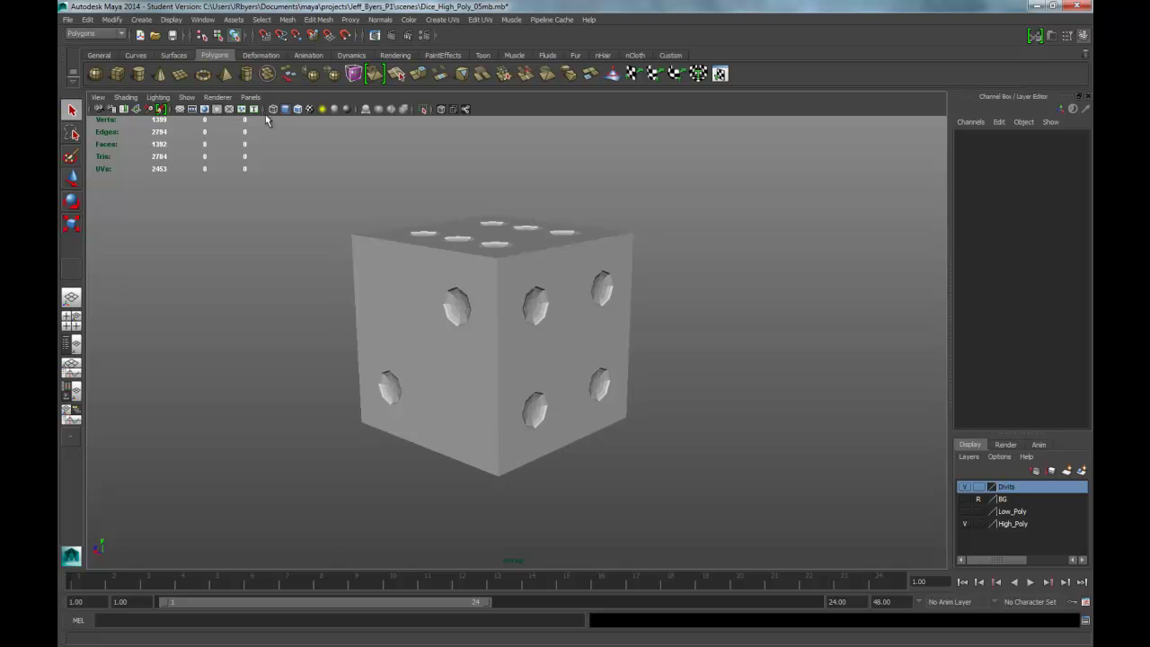
pyautogui.click(299, 108)
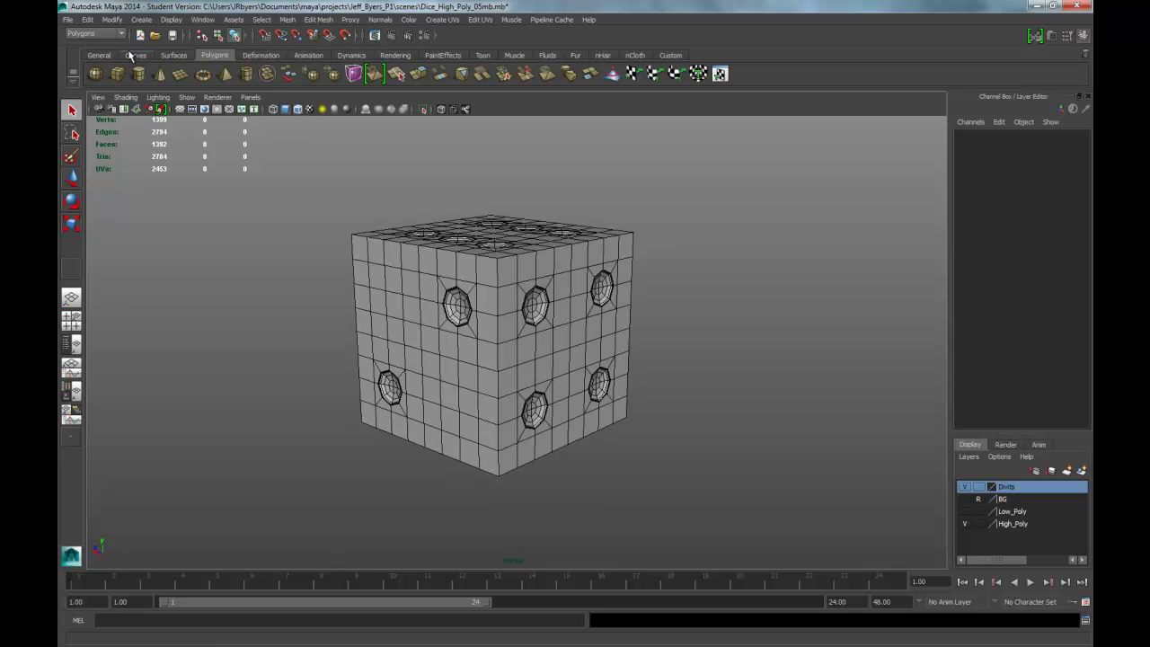
# Save the scene as a new version named Dice_High_Poly_06, accepting the student version notice
pyautogui.click(68, 23)
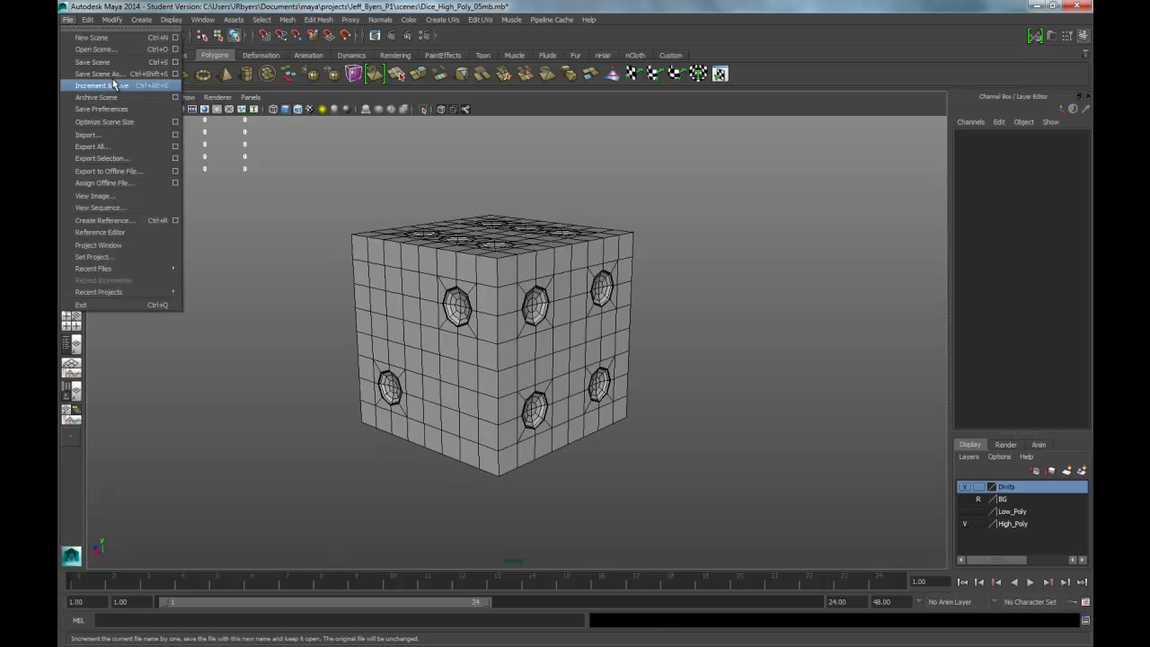
pyautogui.click(117, 82)
pyautogui.click(421, 246)
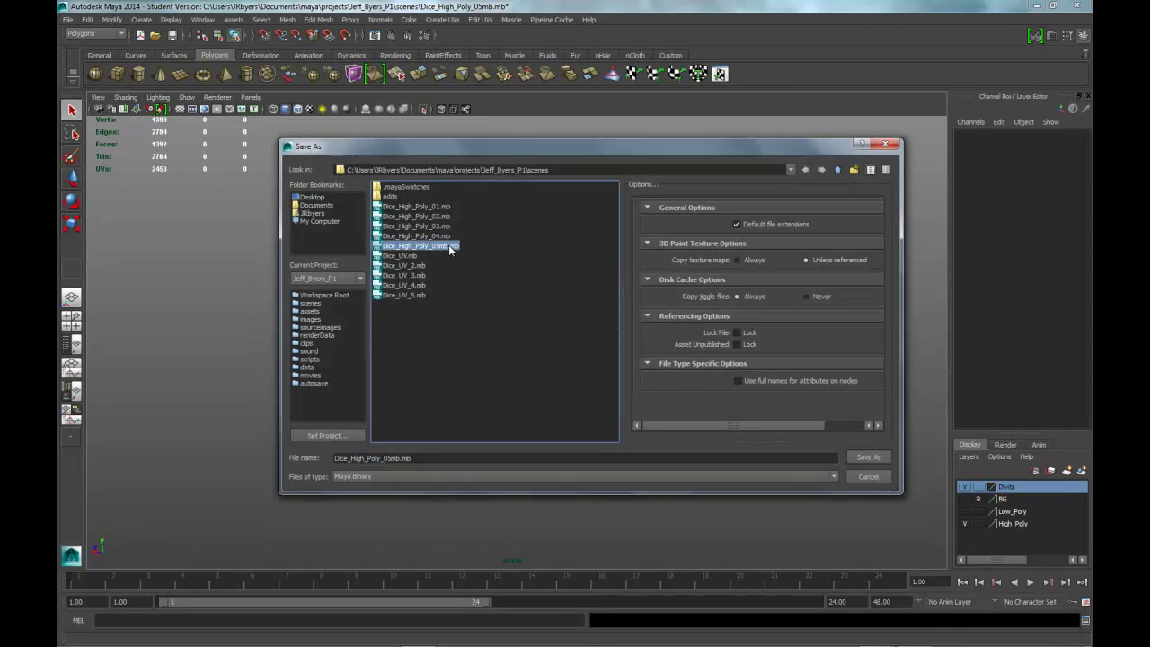
pyautogui.click(394, 459)
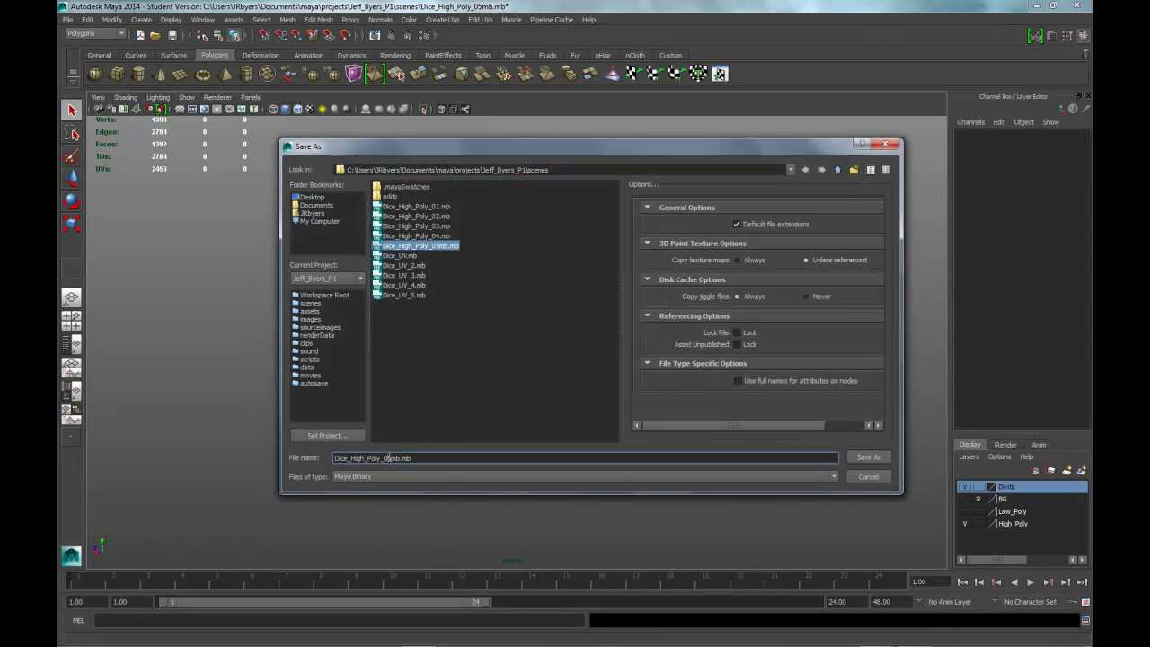
pyautogui.write('6')
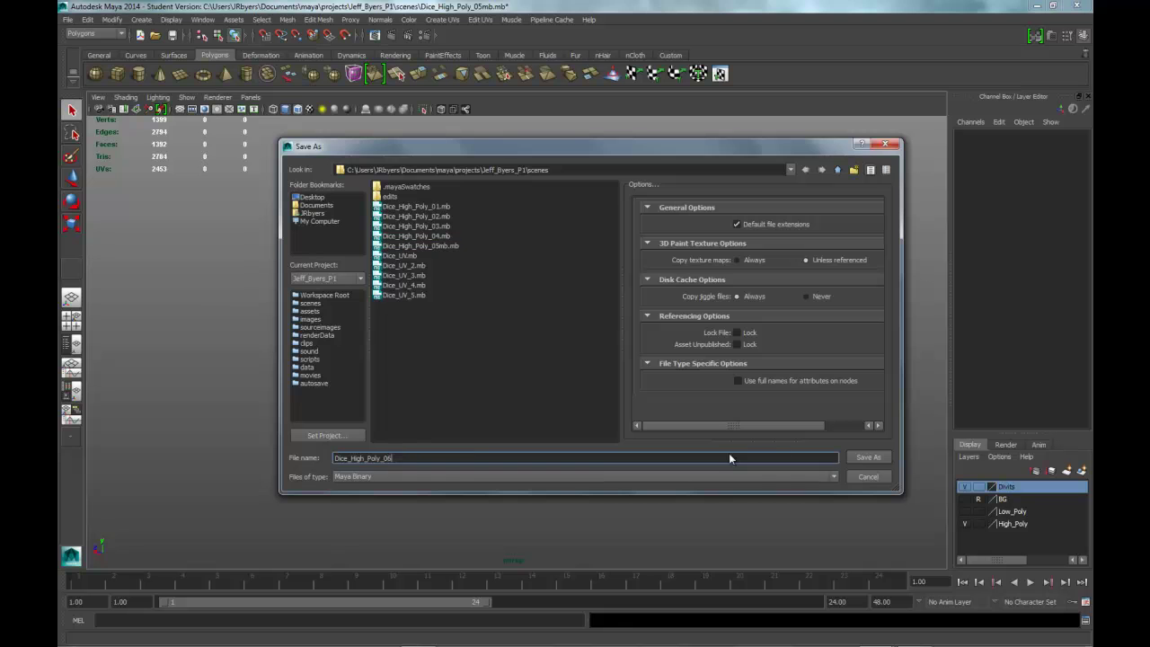
pyautogui.click(867, 458)
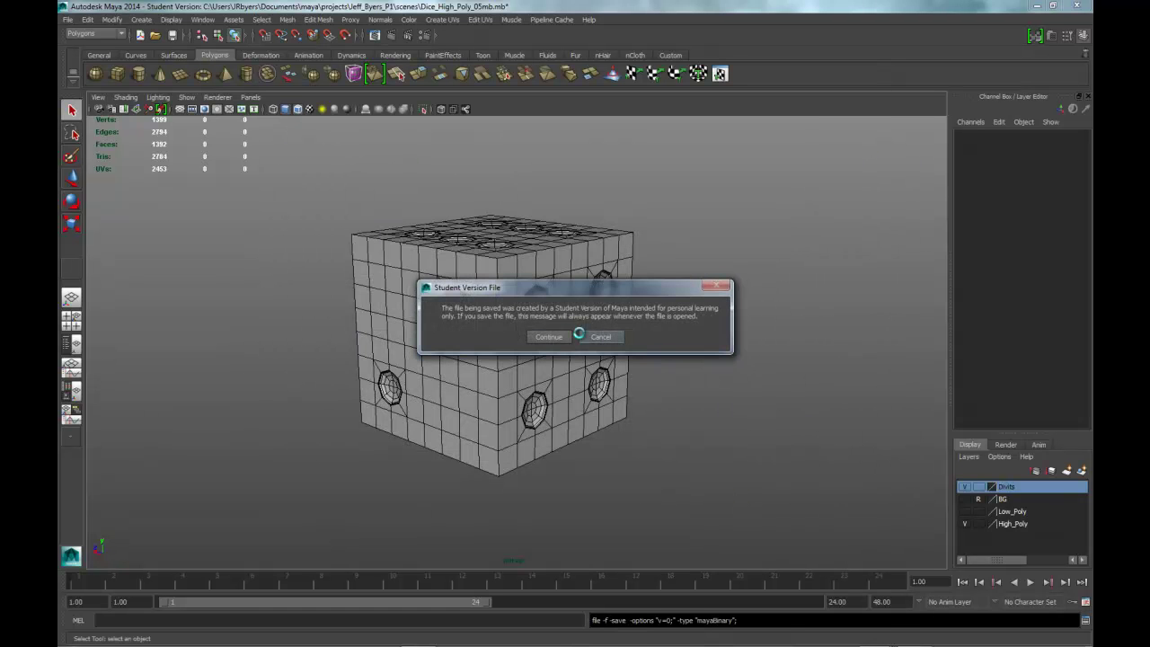
pyautogui.click(551, 336)
# Duplicate the die in place and create a new display layer containing the copy
pyautogui.keyDown('alt'); pyautogui.moveTo(591, 356); pyautogui.dragTo(824, 430); pyautogui.keyUp('alt')
pyautogui.keyDown('alt'); pyautogui.moveTo(643, 335); pyautogui.dragTo(642, 330); pyautogui.keyUp('alt')
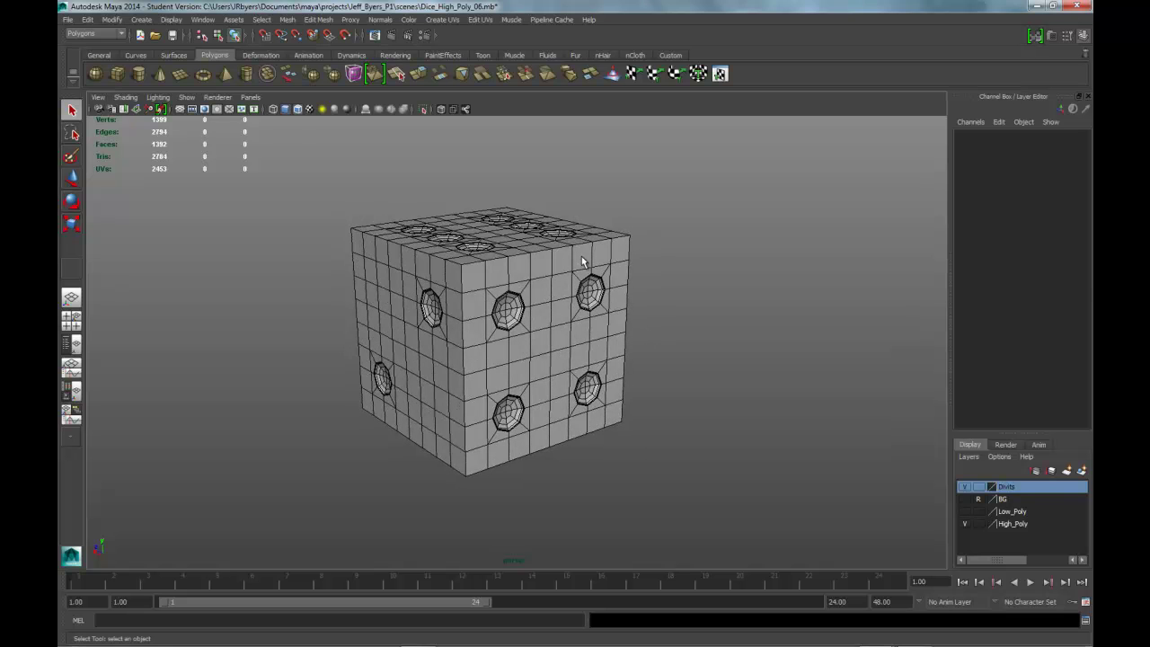
pyautogui.click(551, 264)
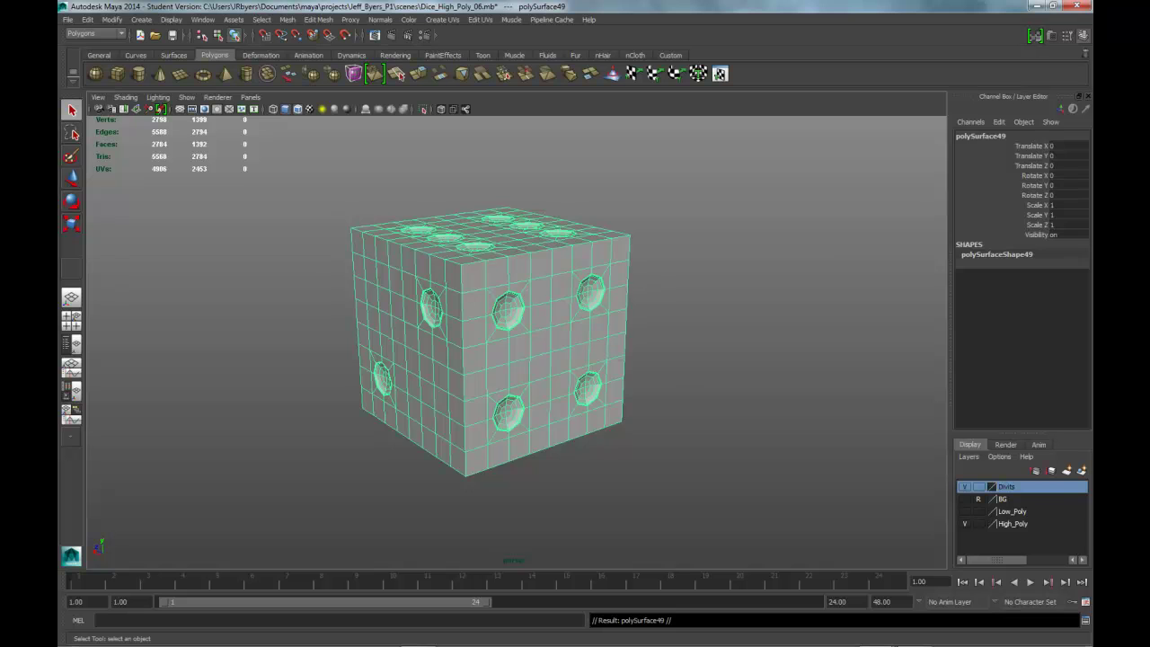
pyautogui.click(1081, 470)
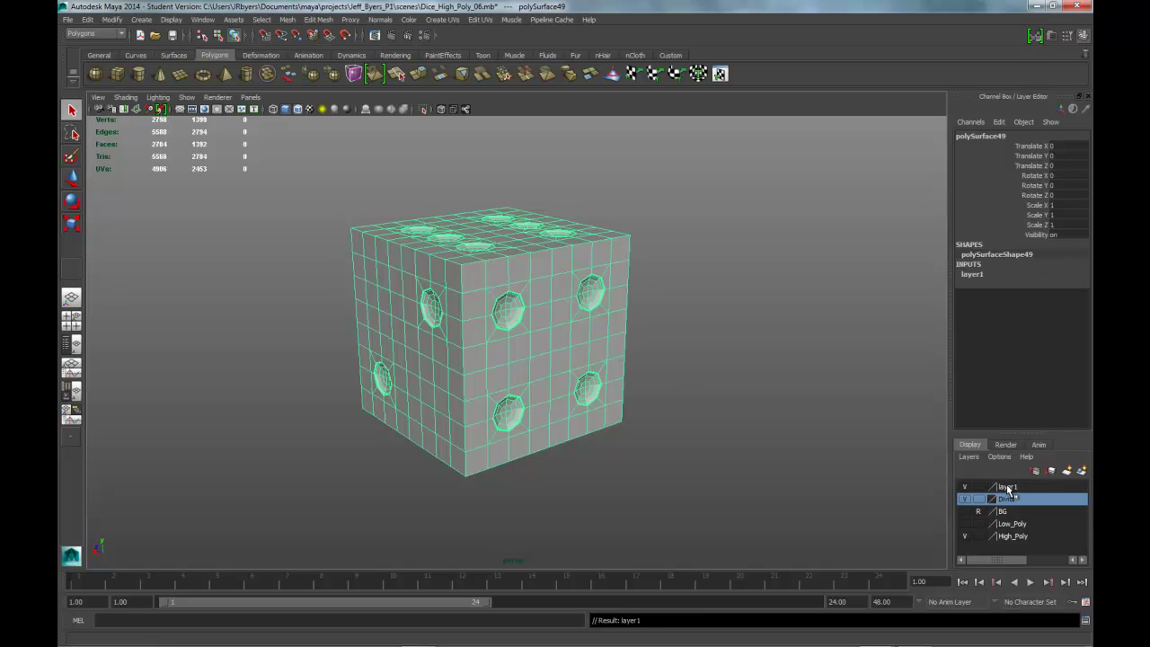
# Rename the duplicate's new display layer to High_Divit and hide it
pyautogui.doubleClick(1009, 486)
pyautogui.doubleClick(469, 244)
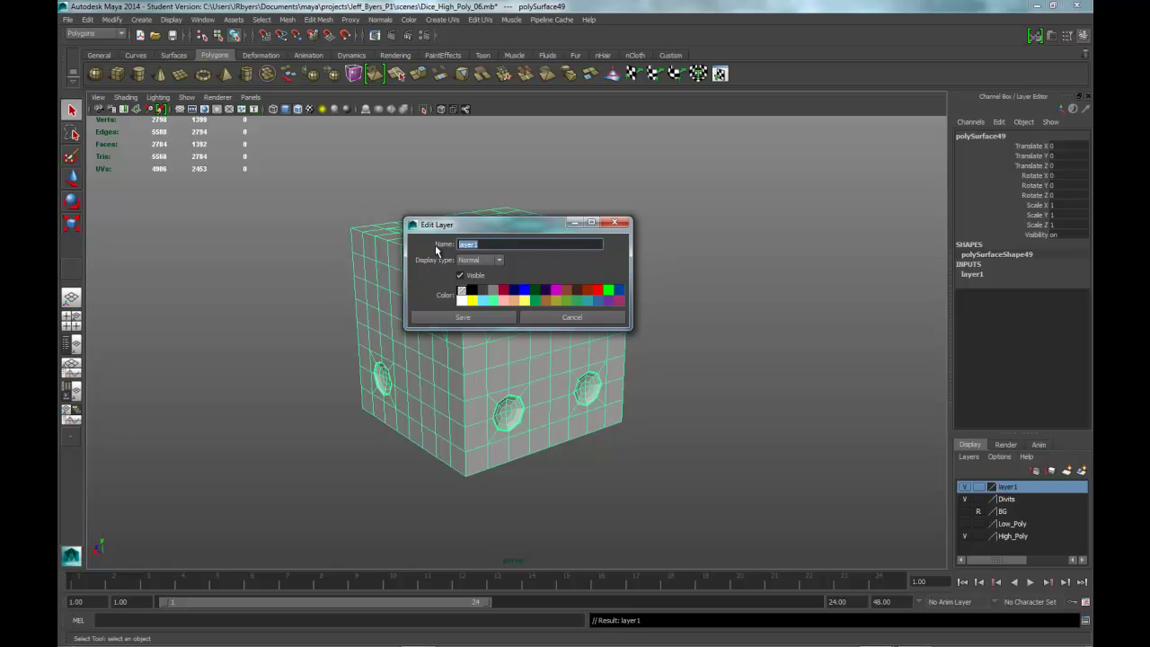
pyautogui.write('H')
pyautogui.click(500, 318)
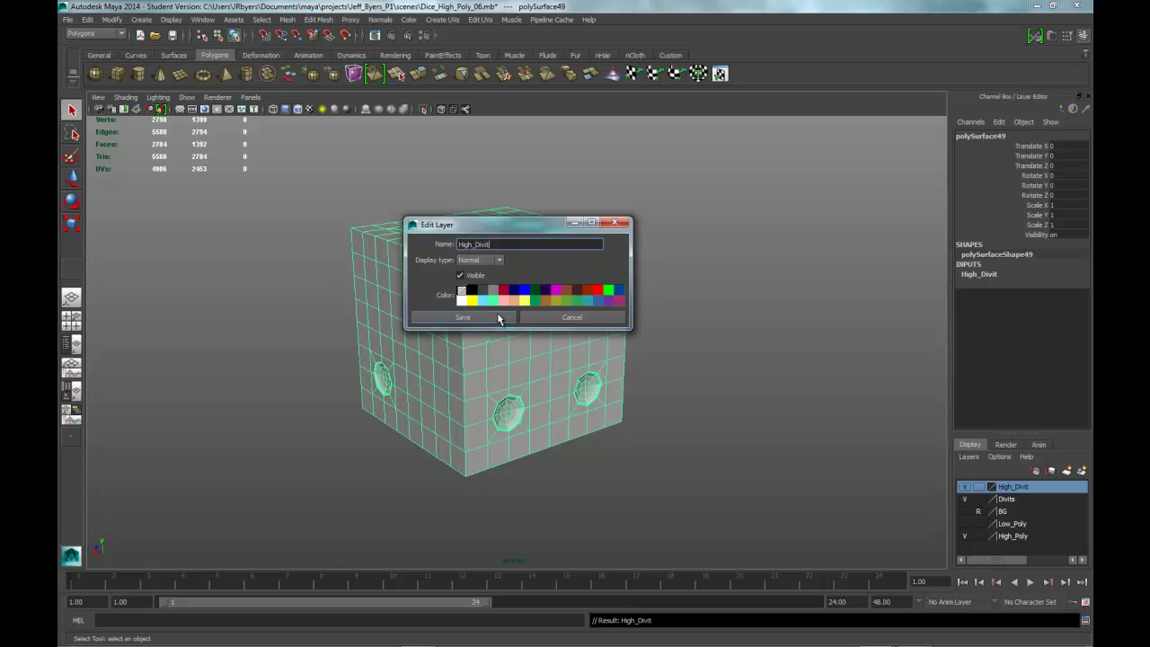
pyautogui.click(964, 486)
# Smooth the visible die's mesh exponentially with 3 division levels
pyautogui.click(577, 268)
pyautogui.press('space')
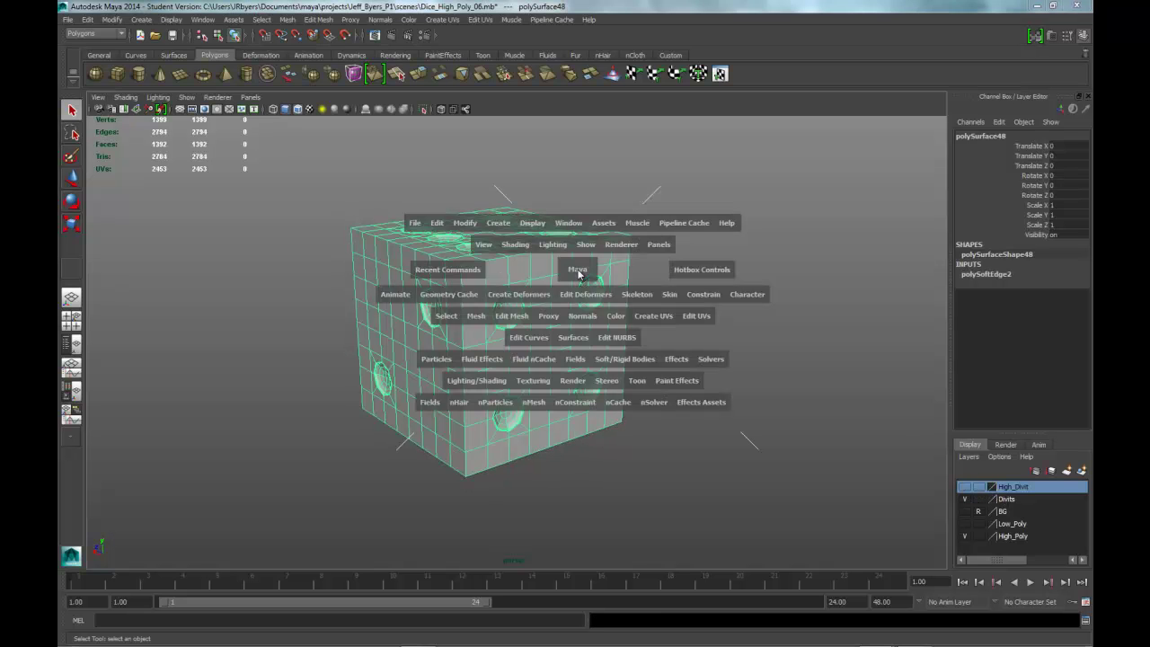
pyautogui.moveTo(476, 316); pyautogui.dragTo(598, 386)
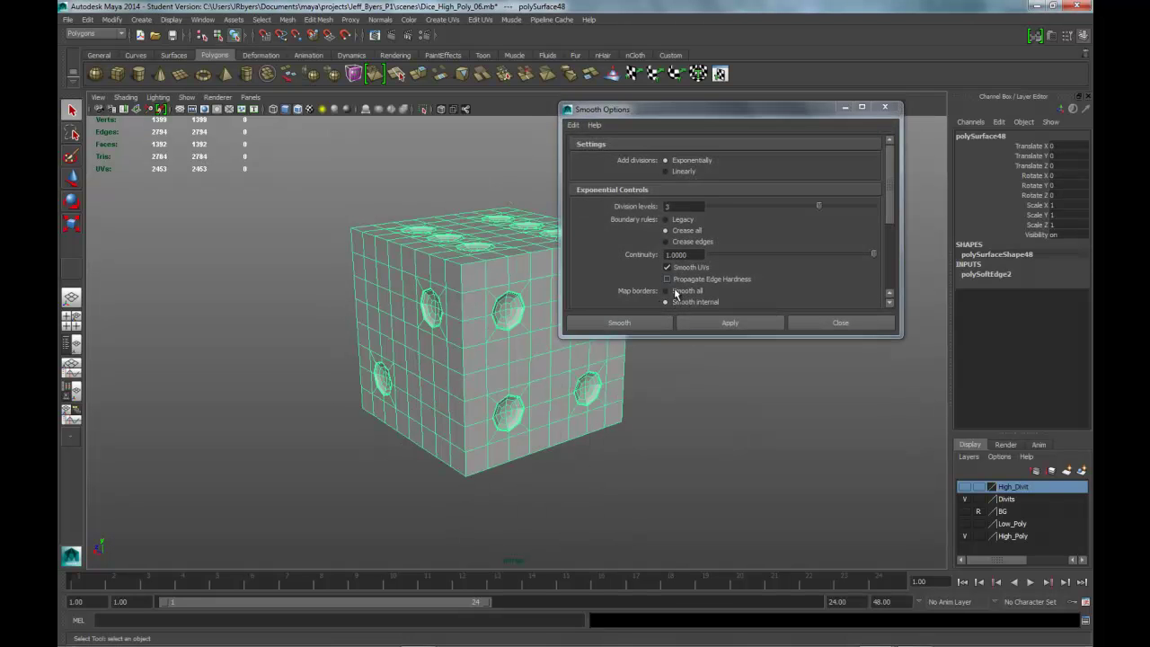
pyautogui.scroll(-3, 890, 236)
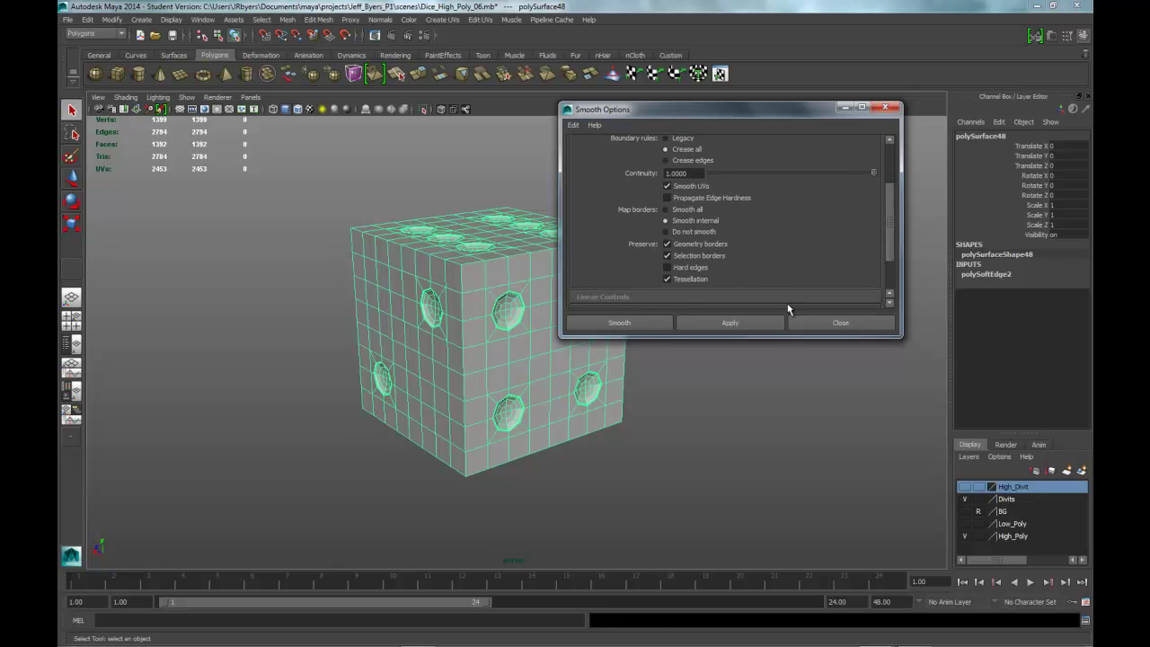
pyautogui.click(649, 327)
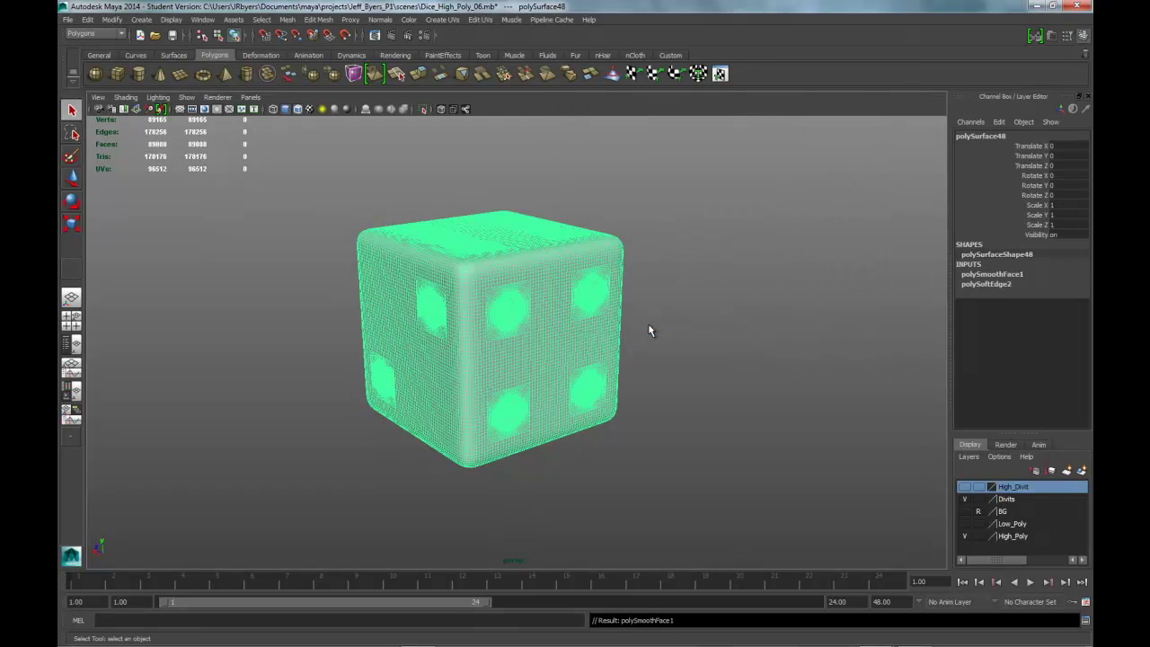
pyautogui.click(694, 362)
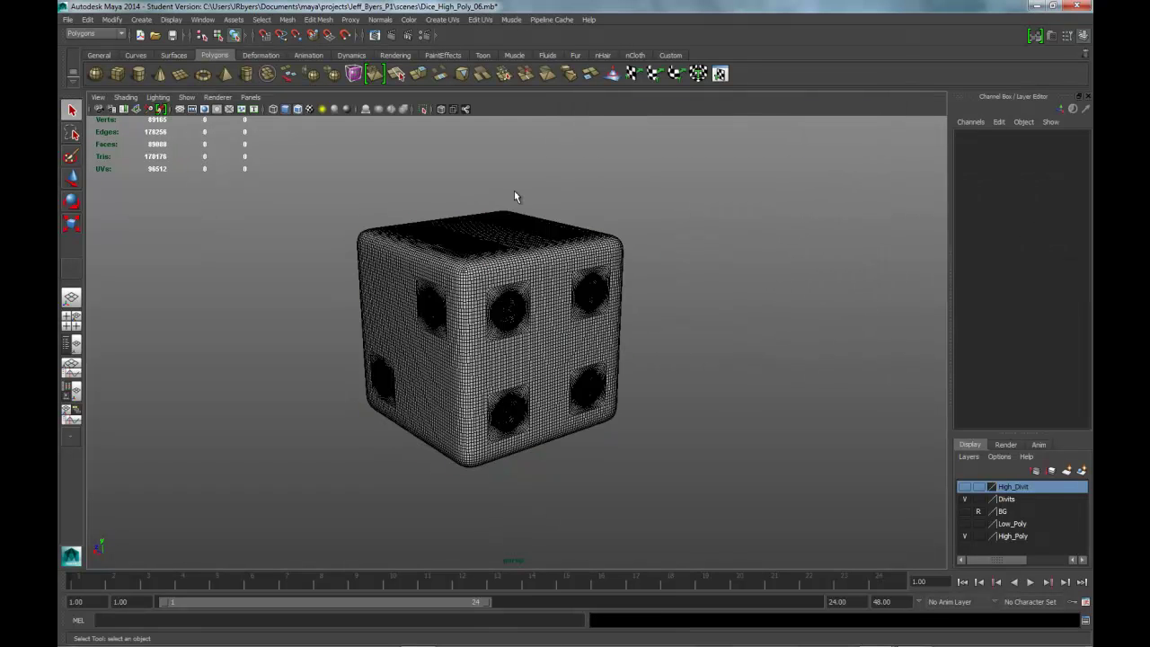
# Examine the smoothed die's topology around the divots and its shaded surface, with and without the wireframe
pyautogui.click(298, 108)
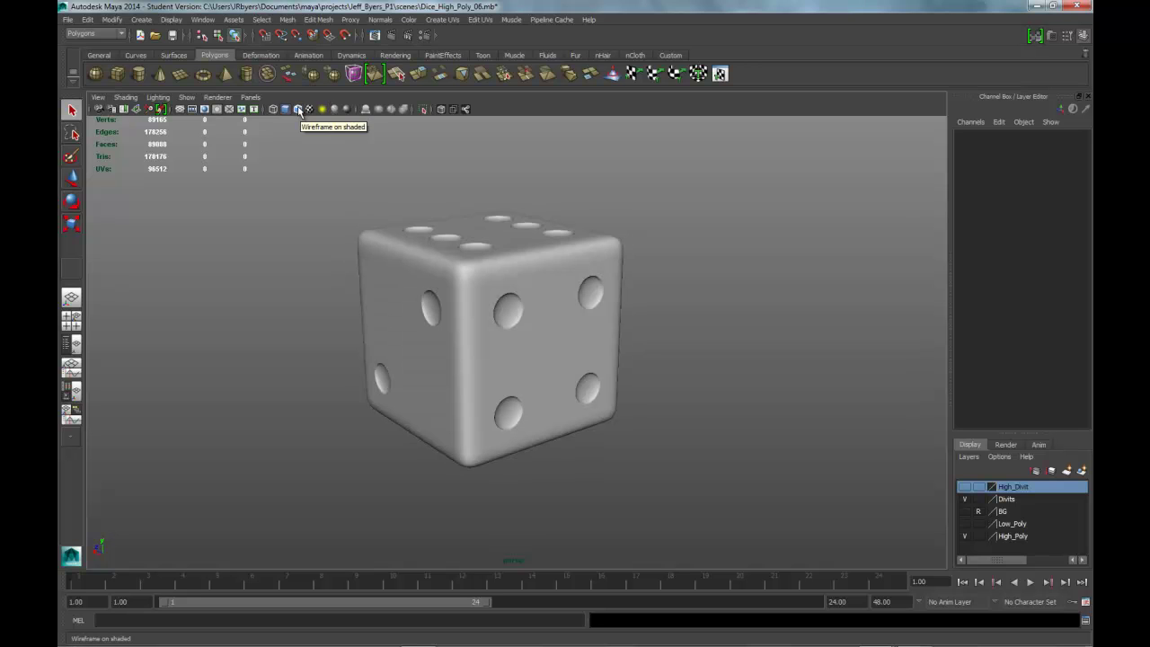
pyautogui.click(298, 109)
pyautogui.scroll(5, 579, 223)
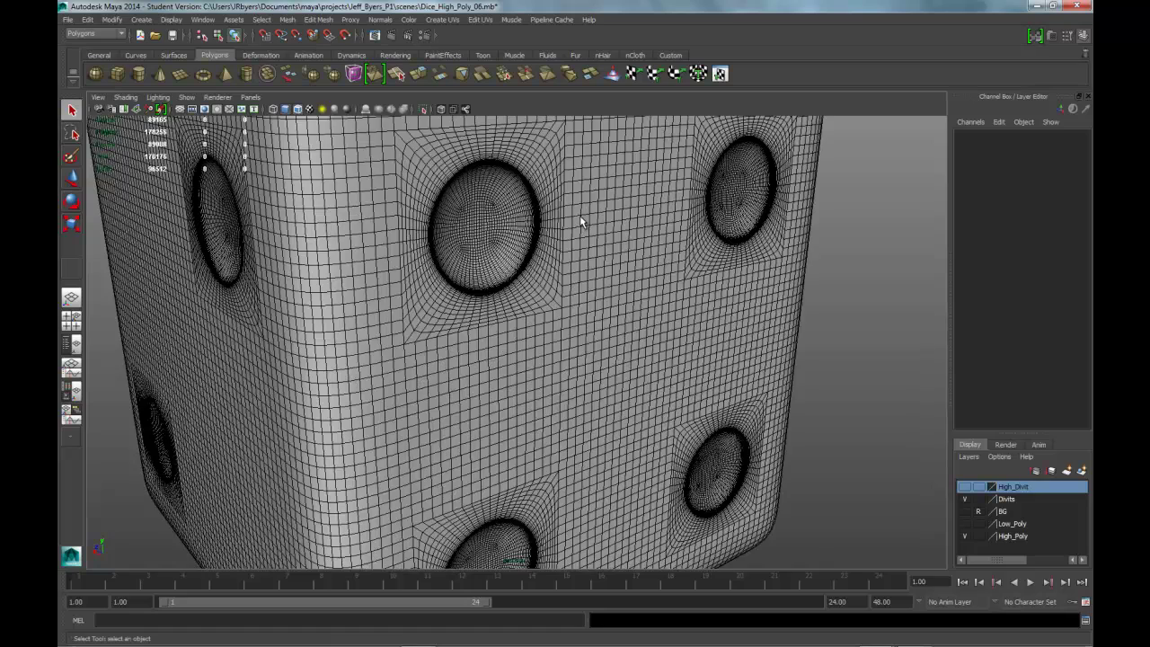
pyautogui.keyDown('alt'); pyautogui.moveTo(588, 224); pyautogui.dragTo(568, 195); pyautogui.keyUp('alt')
pyautogui.keyDown('alt'); pyautogui.moveTo(568, 195); pyautogui.dragTo(588, 295, button='middle'); pyautogui.keyUp('alt')
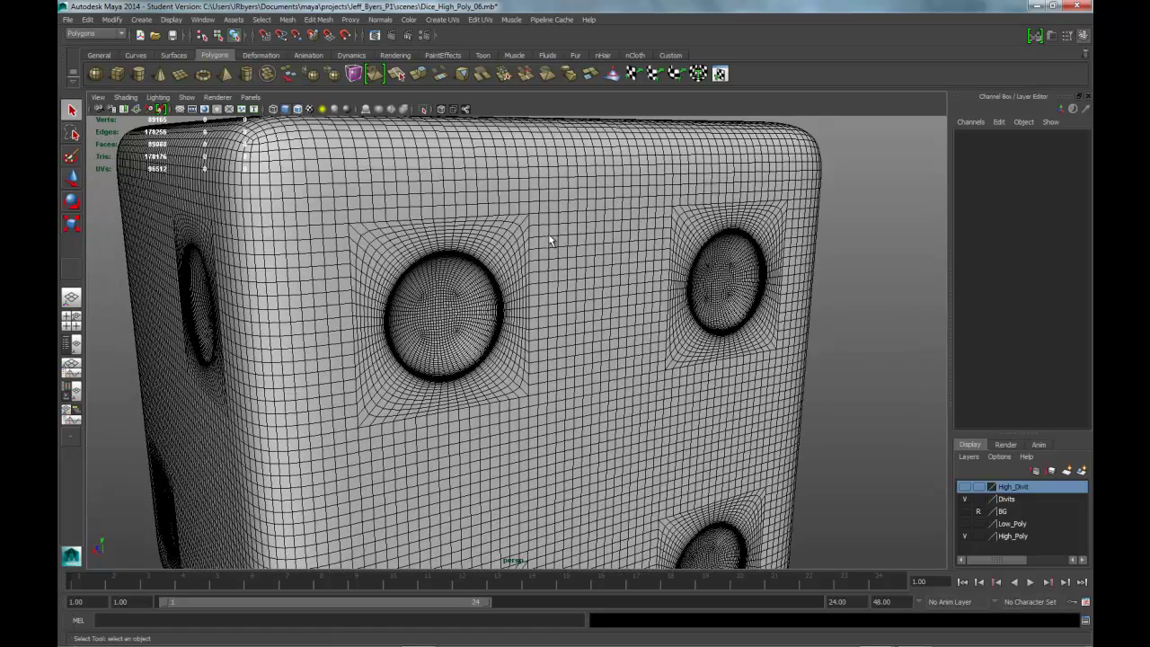
pyautogui.click(299, 111)
pyautogui.scroll(-5, 516, 234)
pyautogui.moveTo(584, 250)
pyautogui.keyDown('alt'); pyautogui.mouseDown()
pyautogui.moveTo(555, 230)
pyautogui.moveTo(599, 242)
pyautogui.moveTo(572, 251)
pyautogui.moveTo(589, 215)
pyautogui.moveTo(460, 198)
pyautogui.mouseUp(); pyautogui.keyUp('alt')
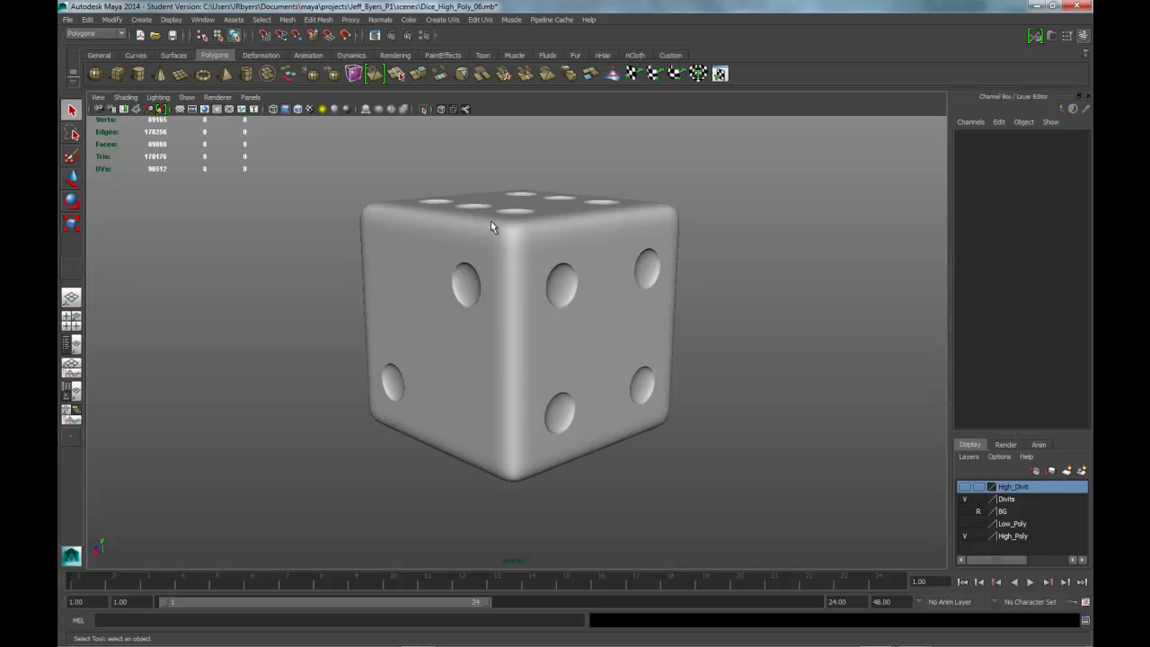
# Run Cleanup on the smoothed die, selecting matching polygons for faces with more than 4 sides, and check the result
pyautogui.click(556, 241)
pyautogui.click(632, 177)
pyautogui.click(470, 239)
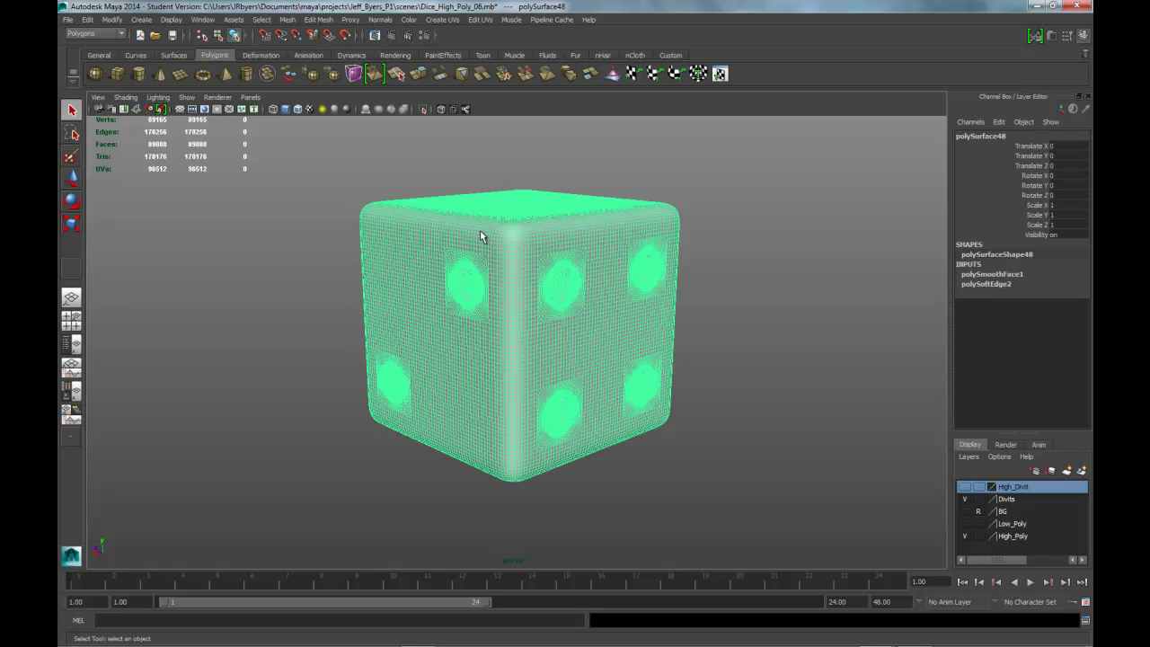
pyautogui.press('space')
pyautogui.click(367, 272)
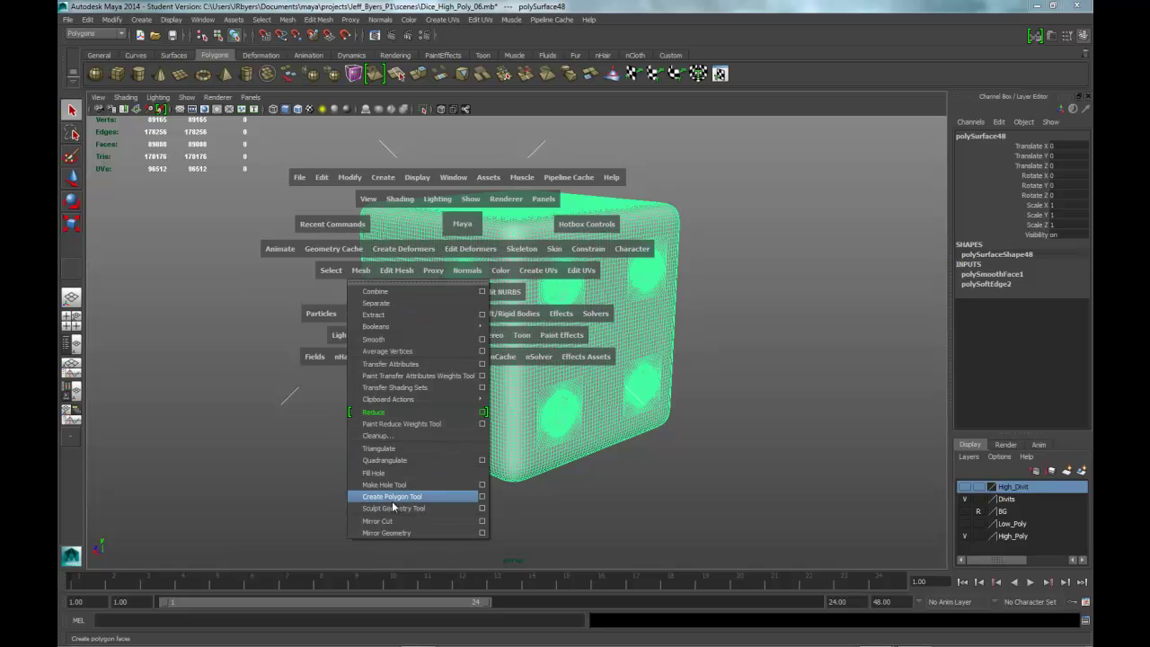
pyautogui.click(399, 437)
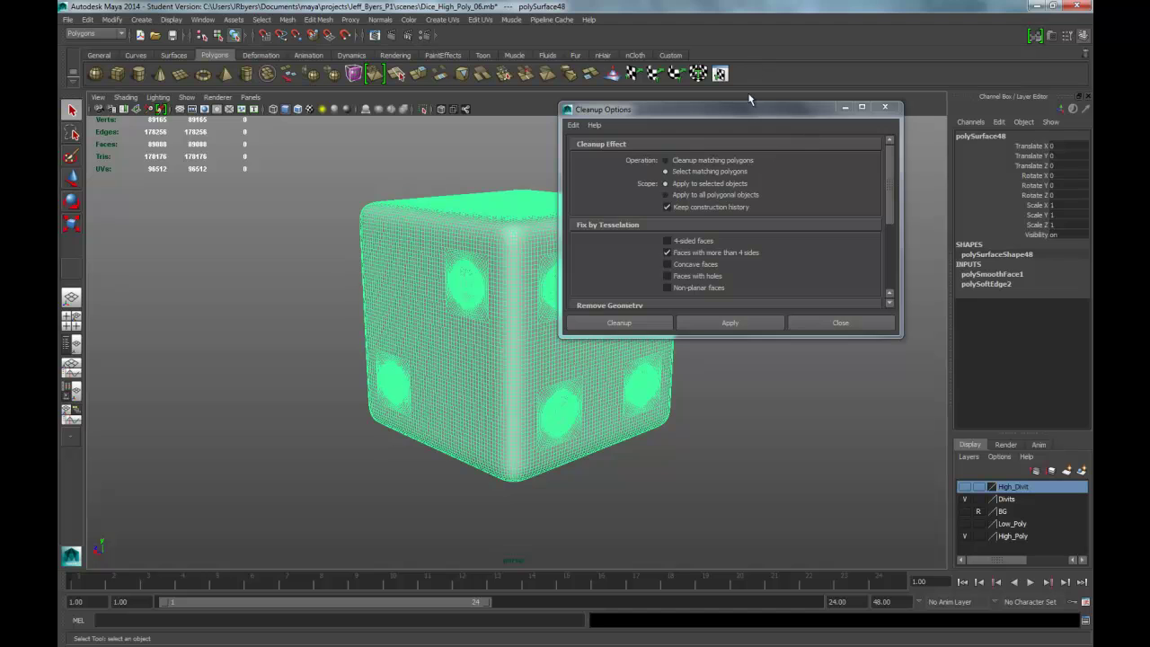
pyautogui.moveTo(753, 111); pyautogui.dragTo(682, 121)
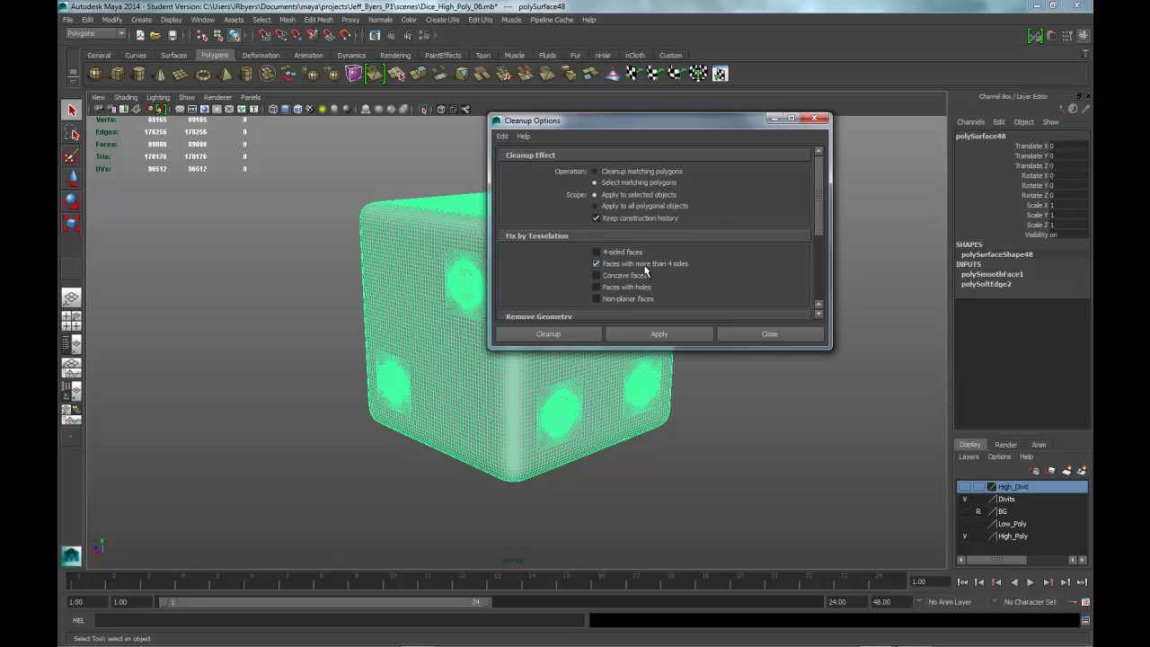
pyautogui.moveTo(814, 228); pyautogui.dragTo(818, 301)
pyautogui.click(573, 331)
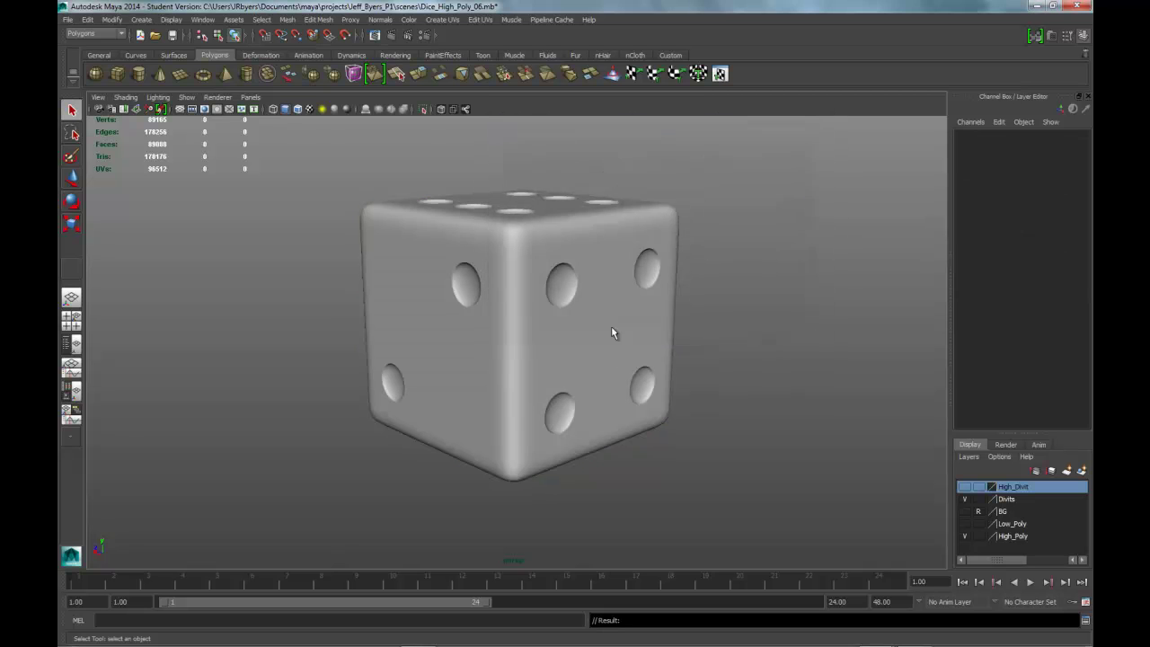
pyautogui.keyDown('alt'); pyautogui.moveTo(778, 275); pyautogui.dragTo(680, 303); pyautogui.keyUp('alt')
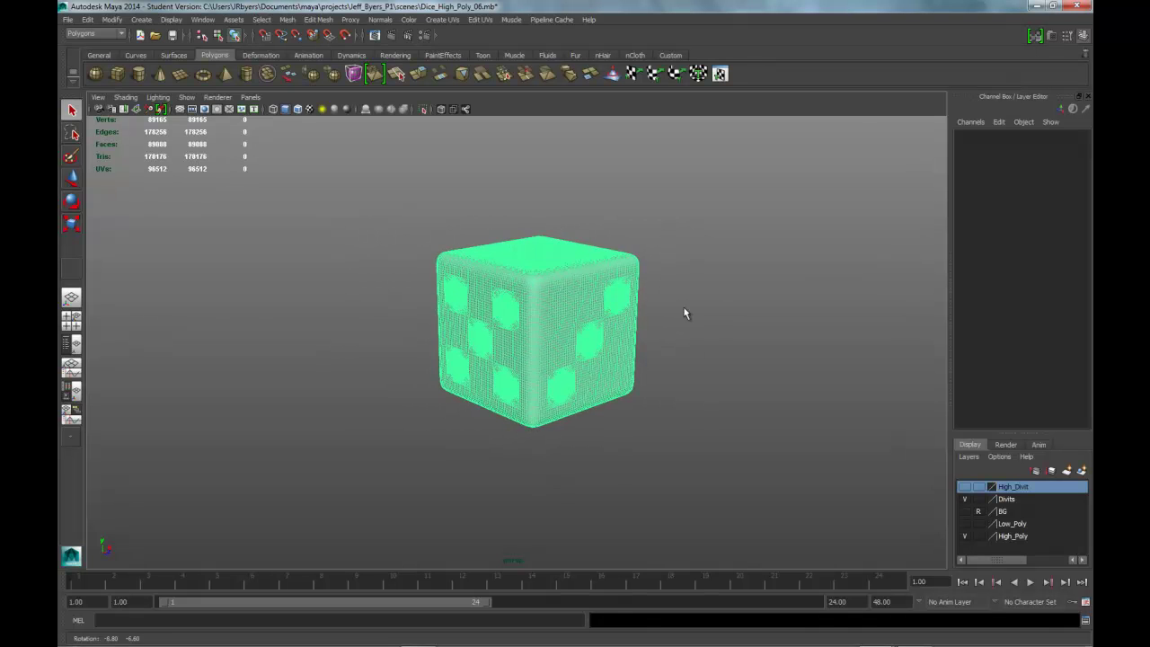
# Deselect the smoothed die and turn the viewport grid back on
pyautogui.click(682, 283)
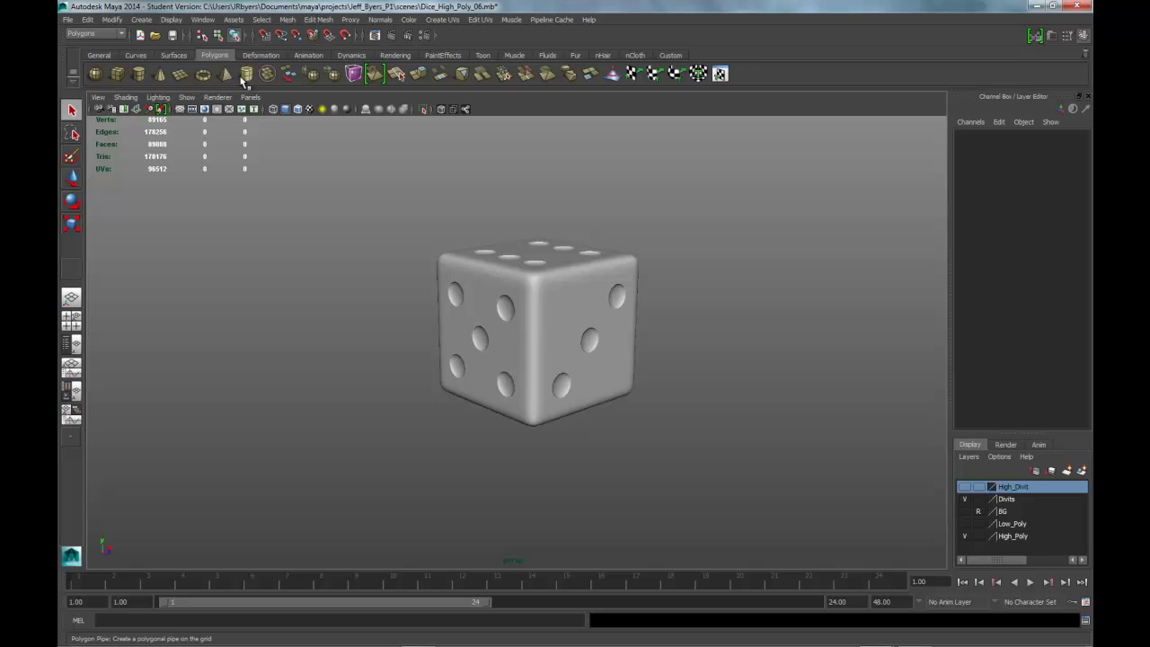
pyautogui.click(191, 109)
pyautogui.moveTo(566, 297)
pyautogui.keyDown('alt'); pyautogui.mouseDown()
pyautogui.moveTo(567, 344)
pyautogui.moveTo(566, 270)
pyautogui.moveTo(561, 301)
pyautogui.mouseUp(); pyautogui.keyUp('alt')
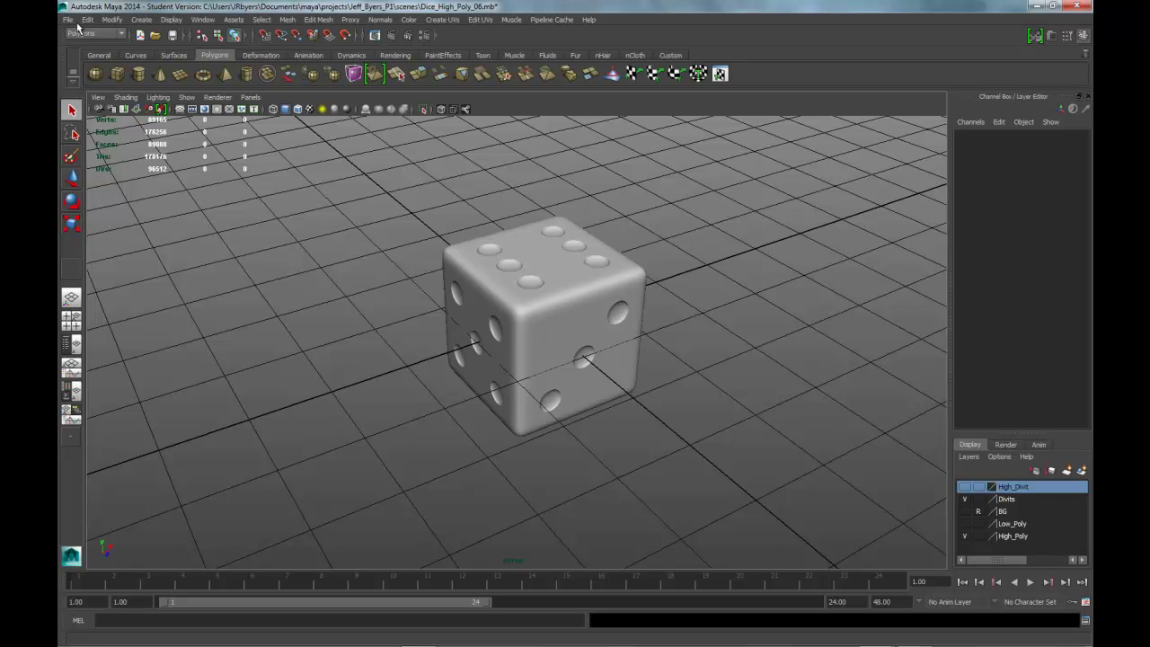
# Delete the smoothed high-poly die's construction history and freeze its transformations
pyautogui.click(543, 258)
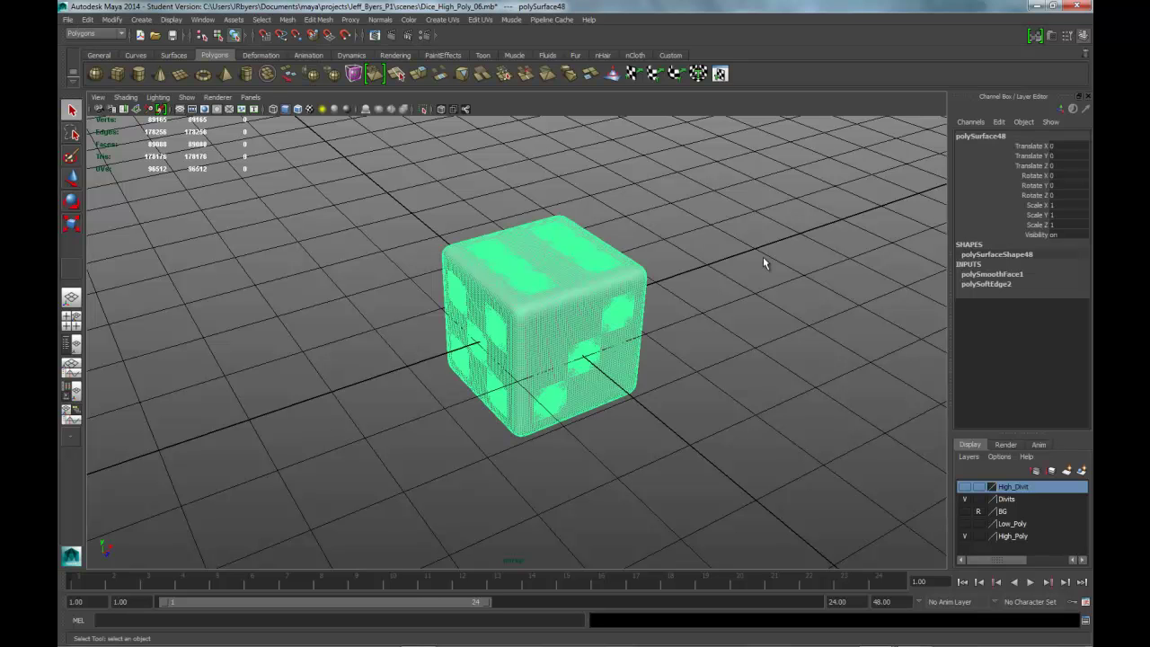
pyautogui.click(89, 19)
pyautogui.moveTo(162, 149)
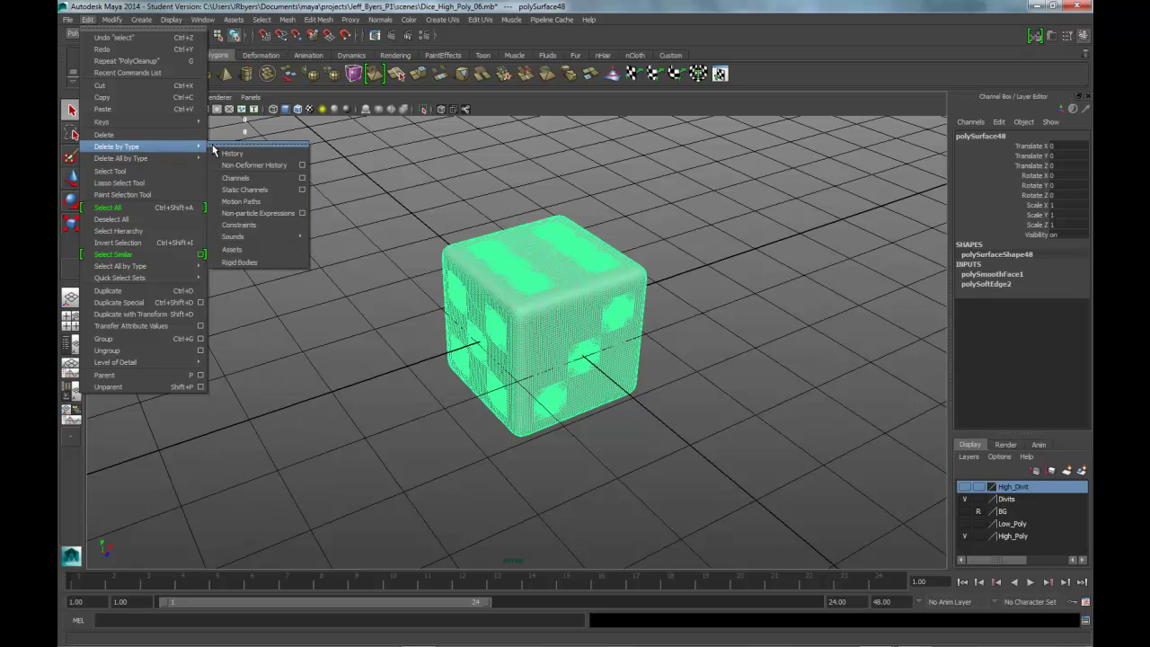
pyautogui.click(230, 155)
pyautogui.click(111, 19)
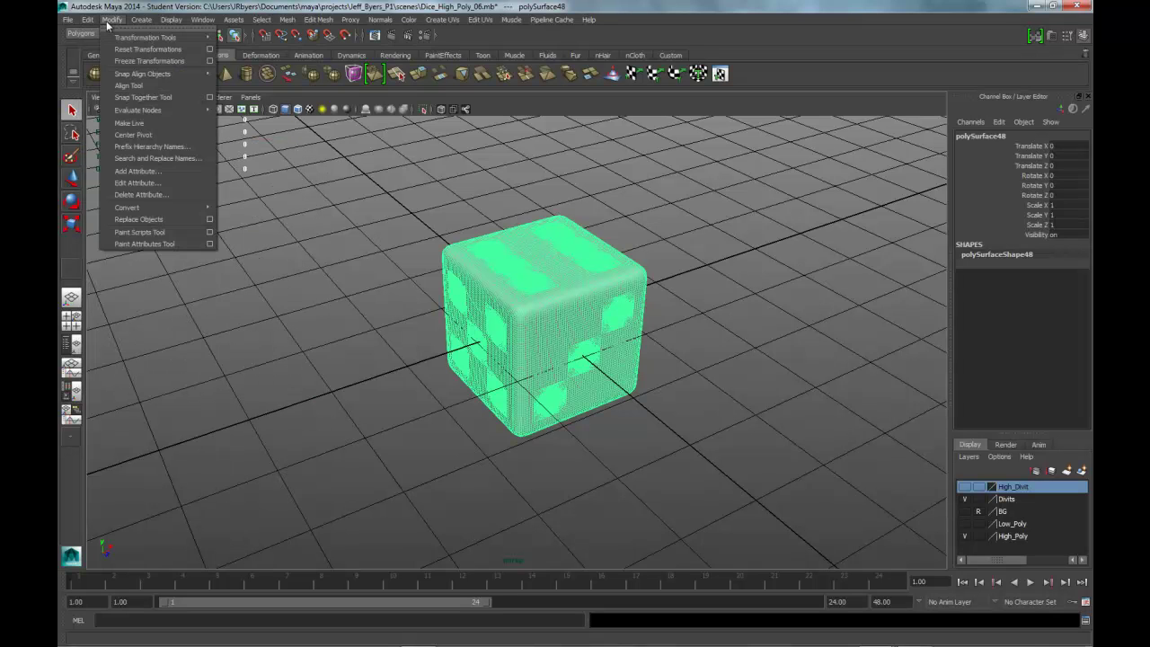
pyautogui.click(117, 59)
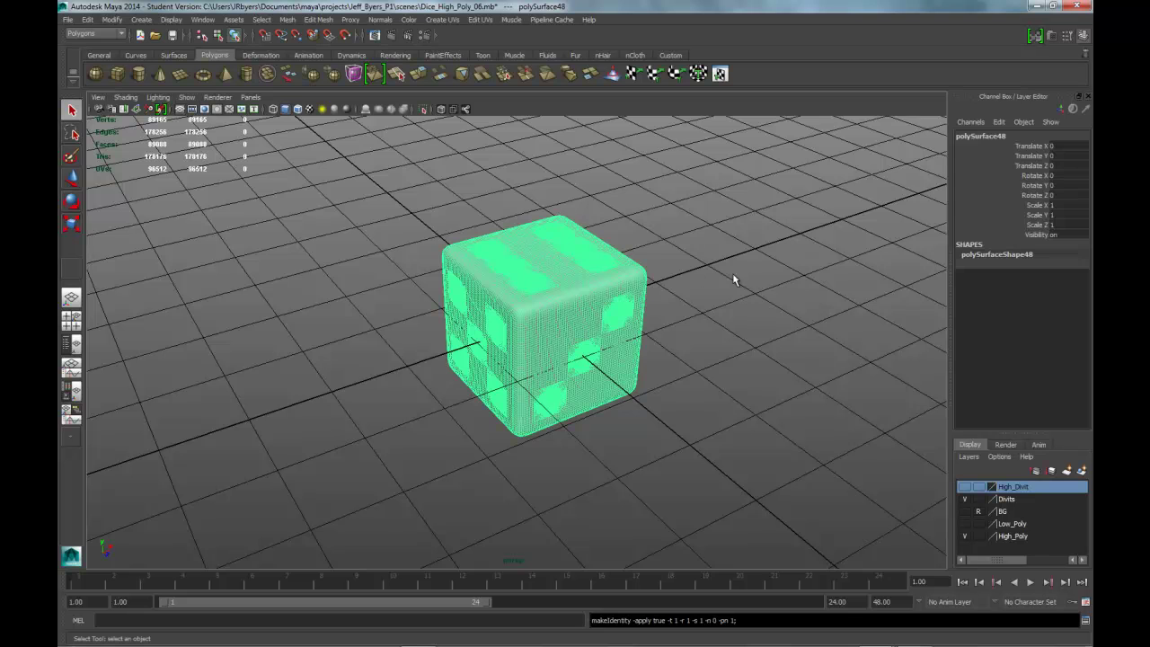
pyautogui.click(717, 310)
# Show the Low_Poly layer, hide the Divits layer, and select the low-poly die
pyautogui.keyDown('alt'); pyautogui.moveTo(716, 310); pyautogui.dragTo(899, 452); pyautogui.keyUp('alt')
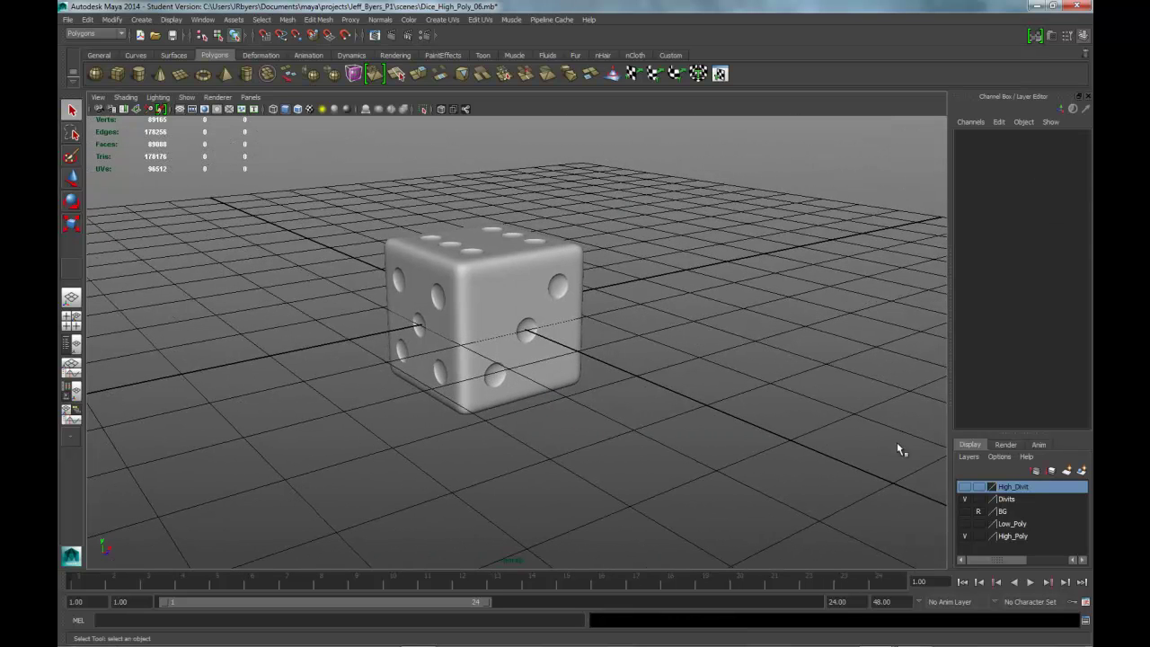
pyautogui.click(965, 523)
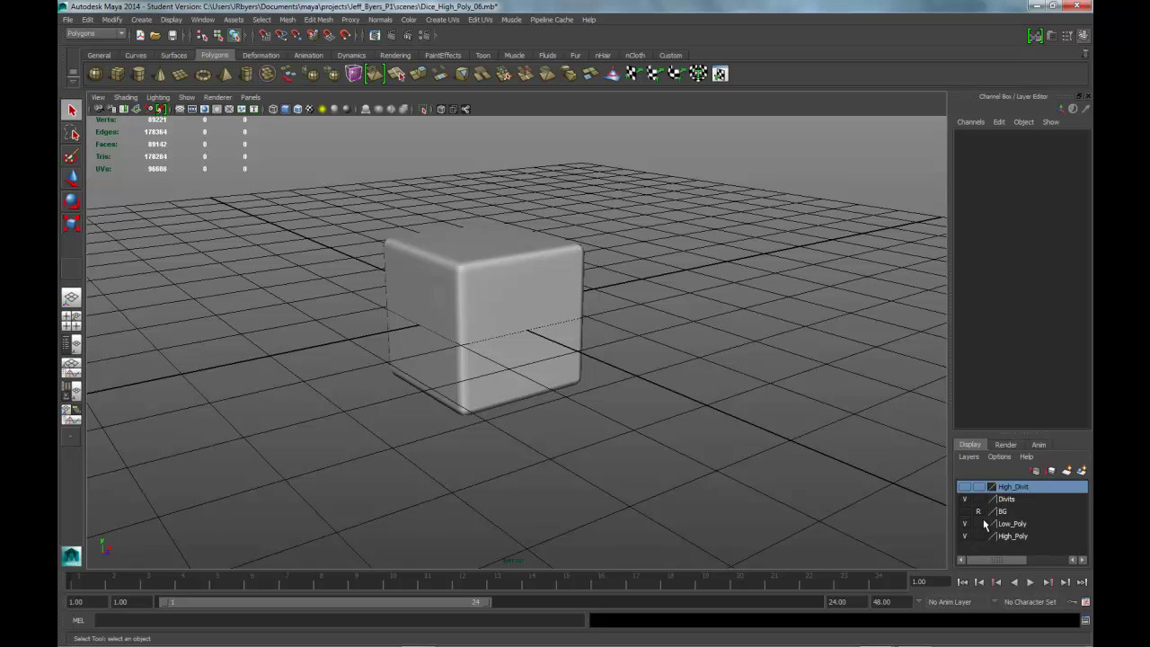
pyautogui.click(576, 356)
pyautogui.click(965, 499)
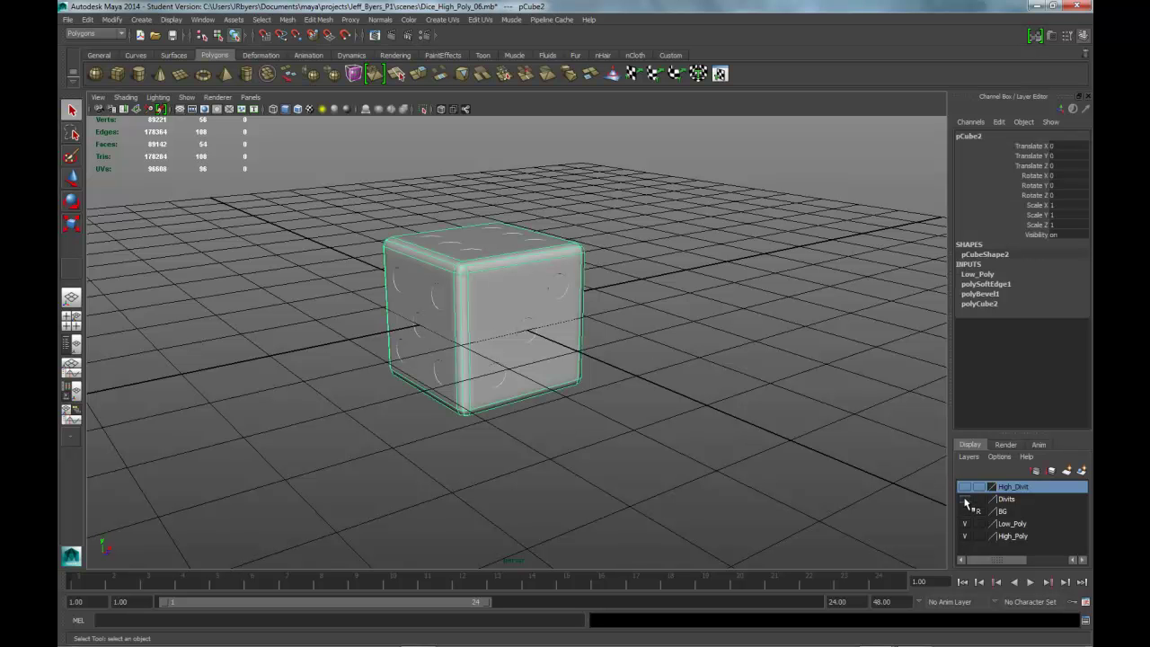
pyautogui.click(624, 313)
pyautogui.keyDown('alt'); pyautogui.moveTo(623, 362); pyautogui.dragTo(583, 378); pyautogui.keyUp('alt')
pyautogui.click(549, 322)
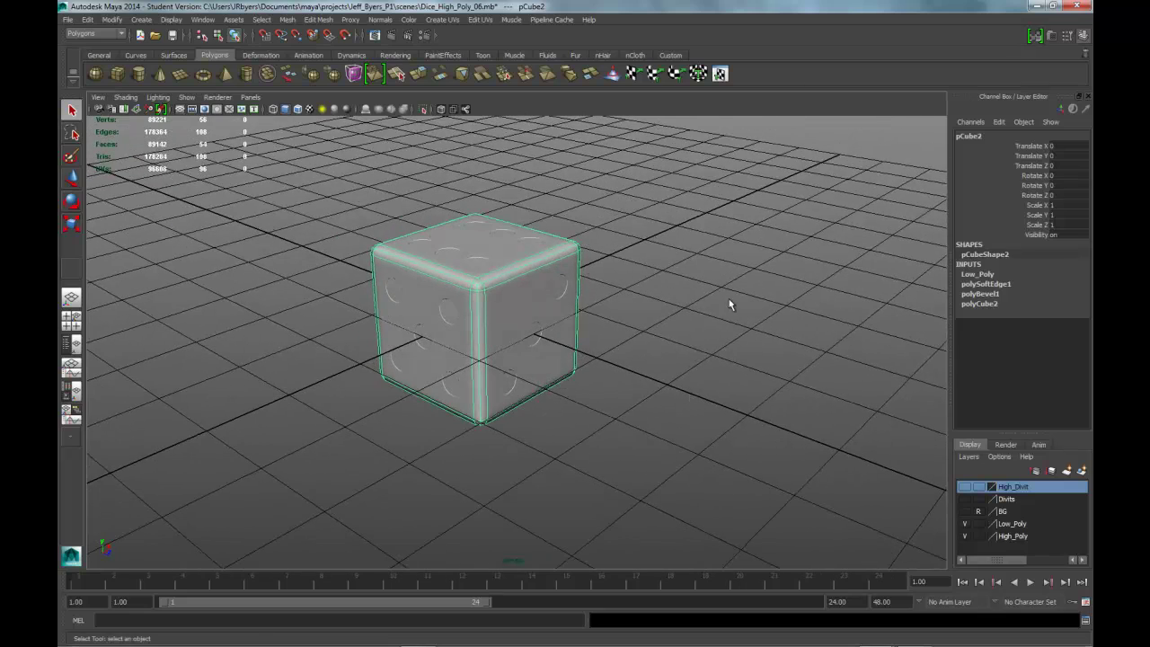
pyautogui.keyDown('alt'); pyautogui.moveTo(730, 306); pyautogui.dragTo(726, 306); pyautogui.keyUp('alt')
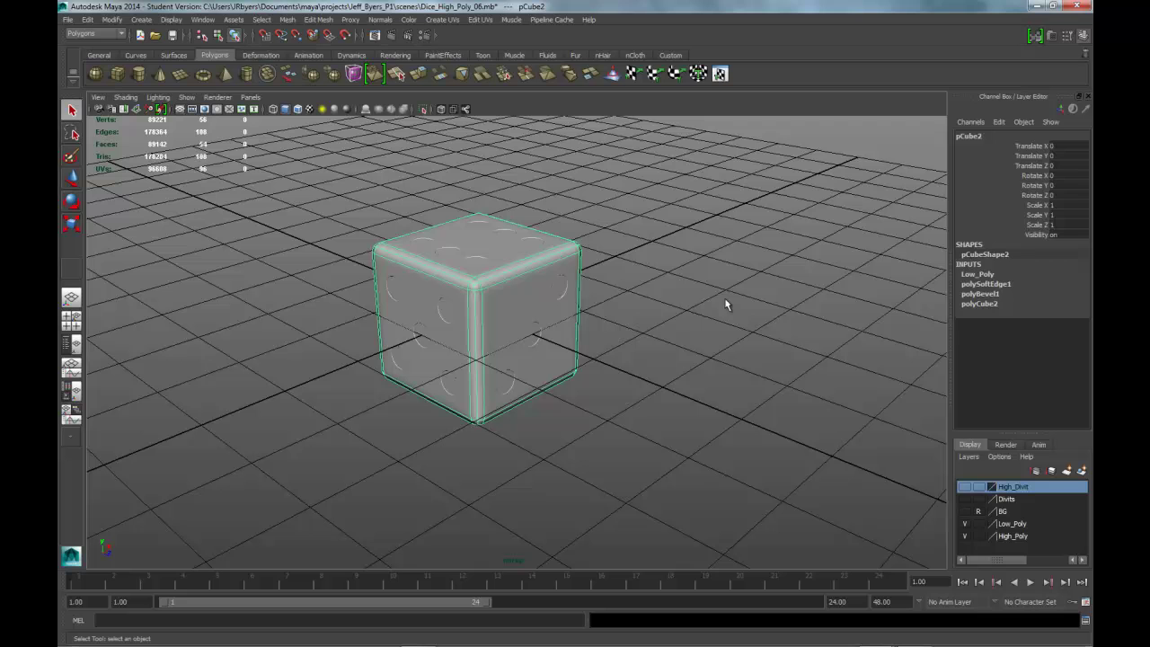
# Delete the low-poly die's construction history and freeze its transformations
pyautogui.click(87, 19)
pyautogui.moveTo(121, 148)
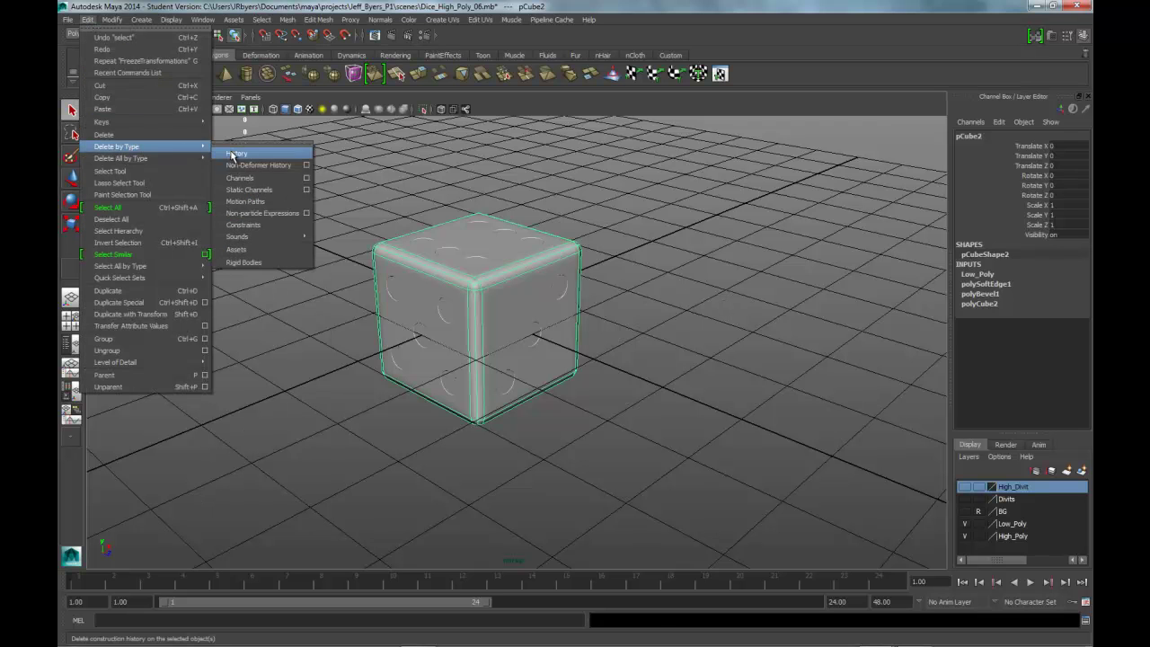
pyautogui.click(238, 163)
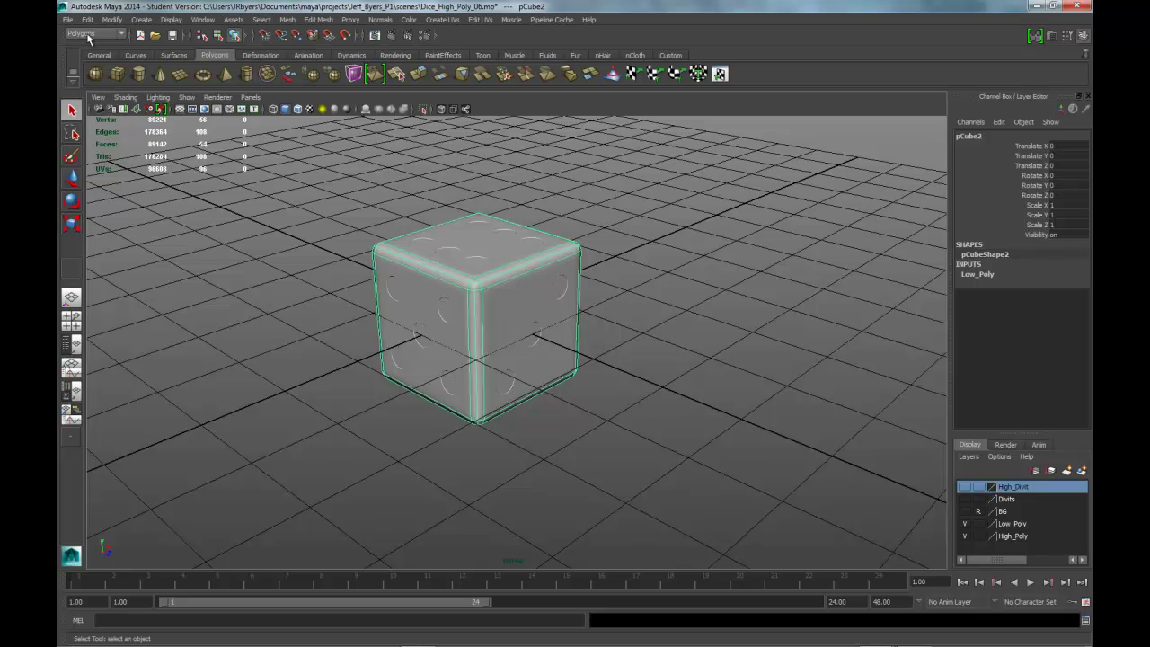
pyautogui.click(112, 19)
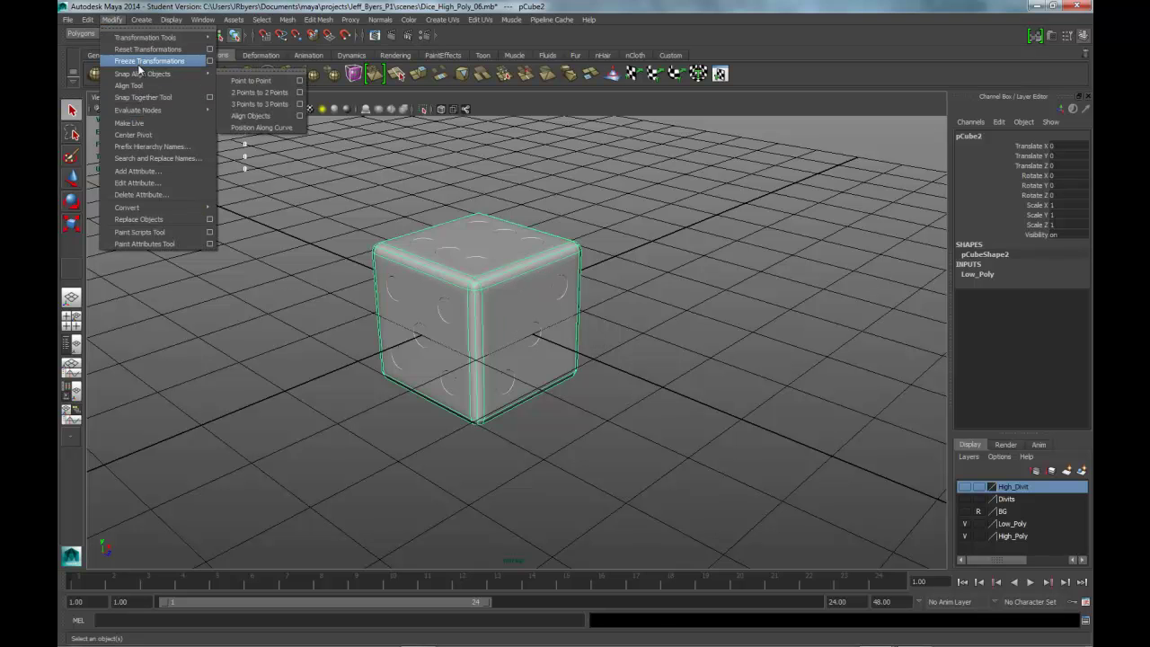
pyautogui.click(144, 61)
pyautogui.click(667, 377)
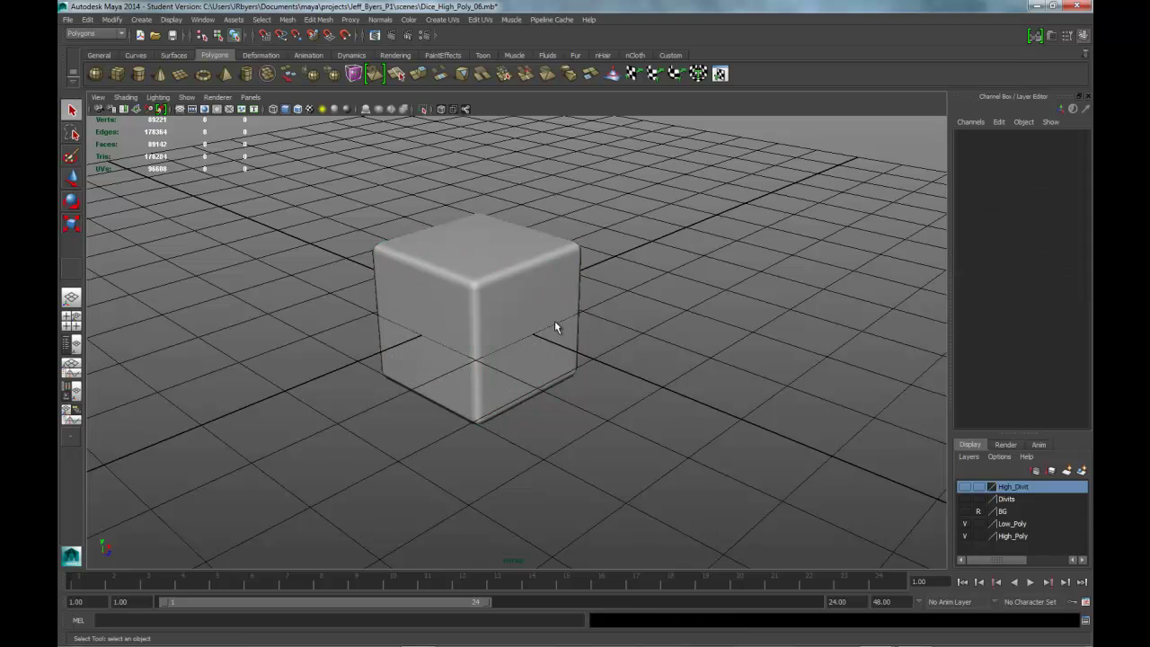
# Export only the low-poly die as an OBJ file named Dice_Low_Poly_New in the project's scenes folder
pyautogui.click(520, 274)
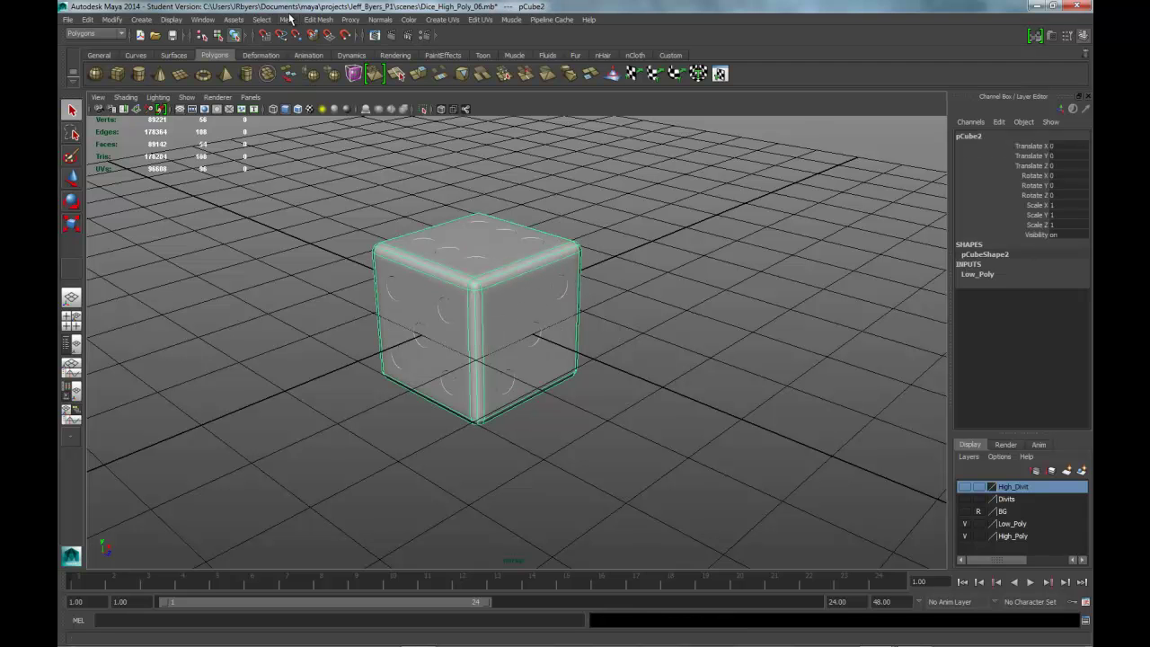
pyautogui.click(90, 19)
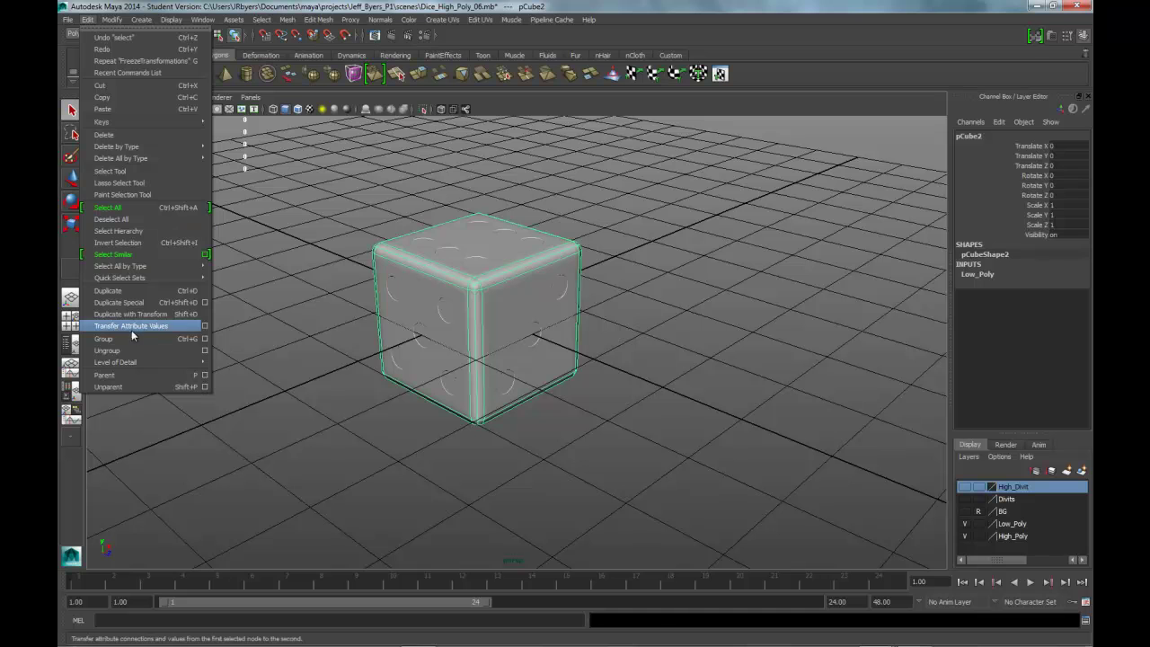
pyautogui.moveTo(106, 164)
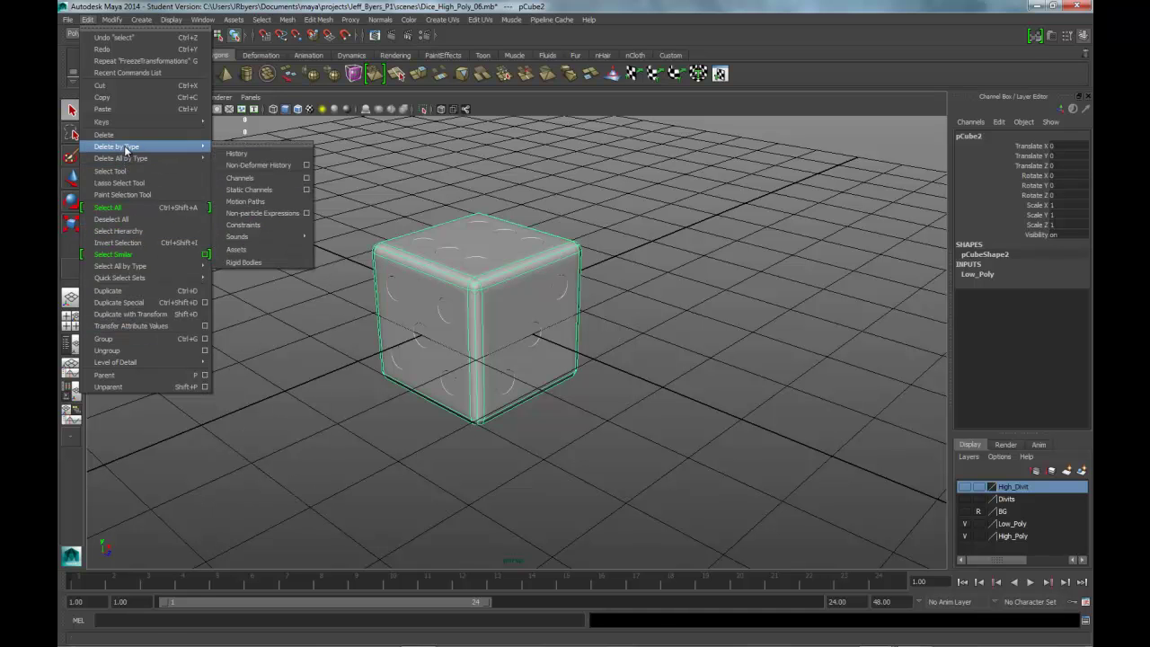
pyautogui.moveTo(75, 23)
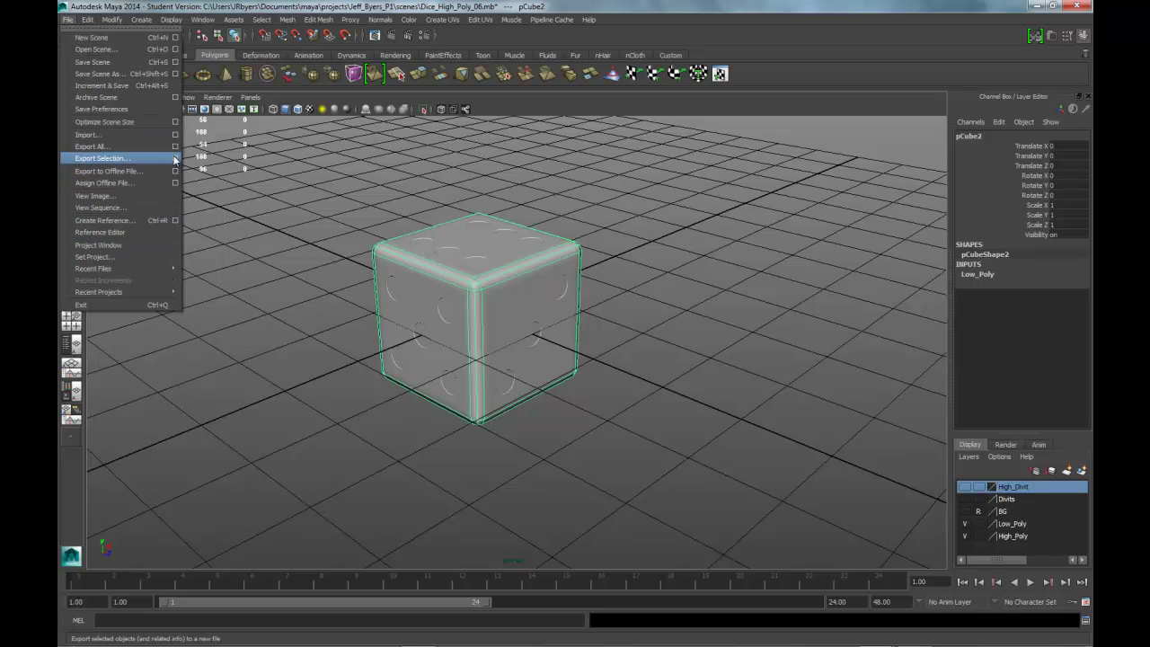
pyautogui.click(176, 158)
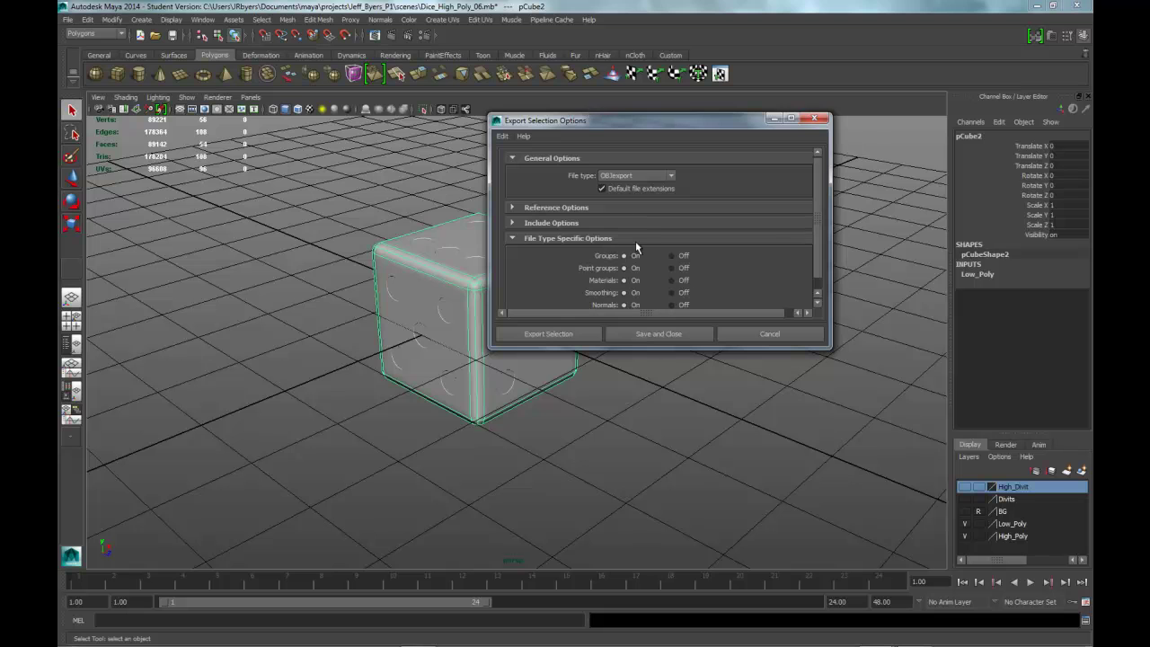
pyautogui.click(563, 334)
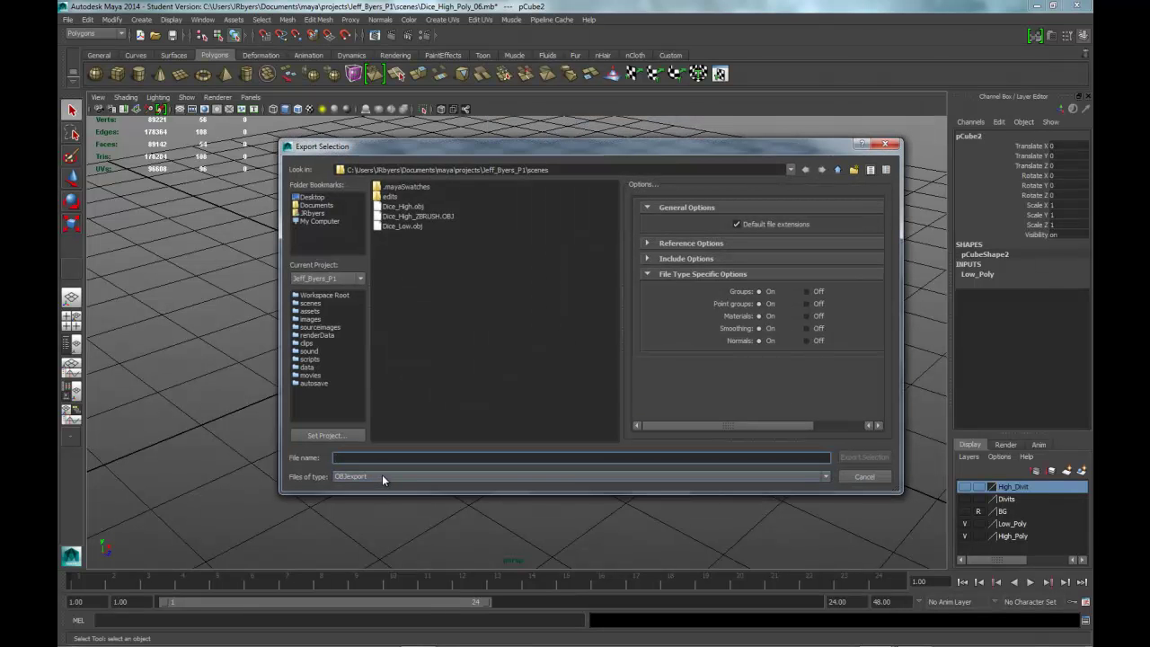
pyautogui.write('D')
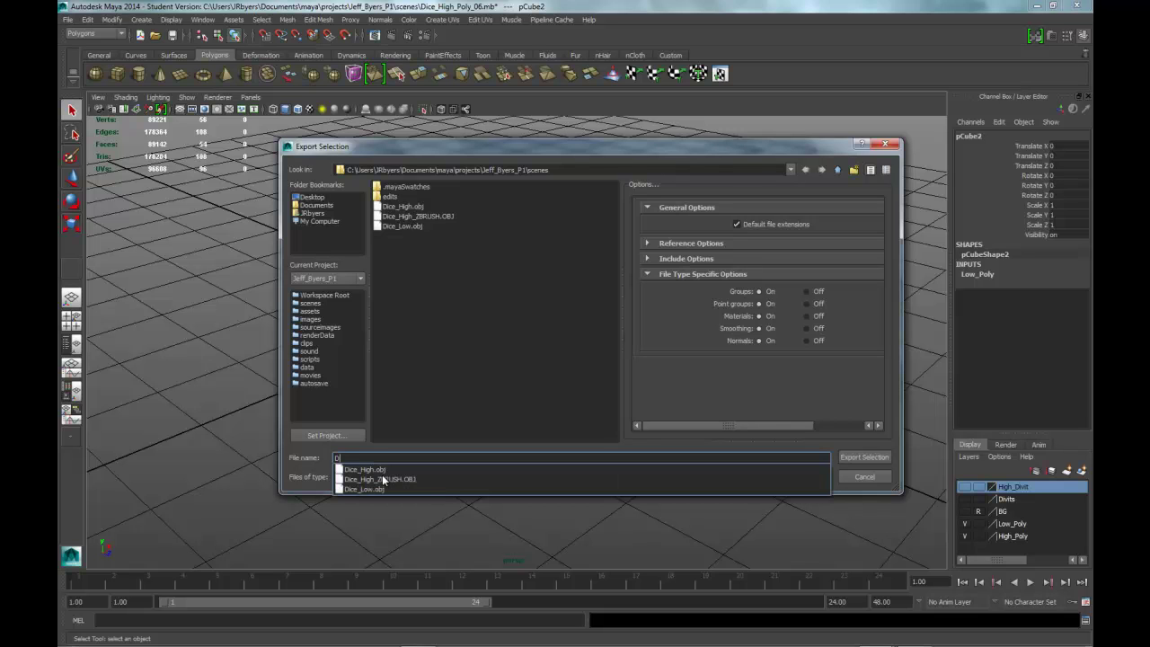
pyautogui.write('ice_Lo')
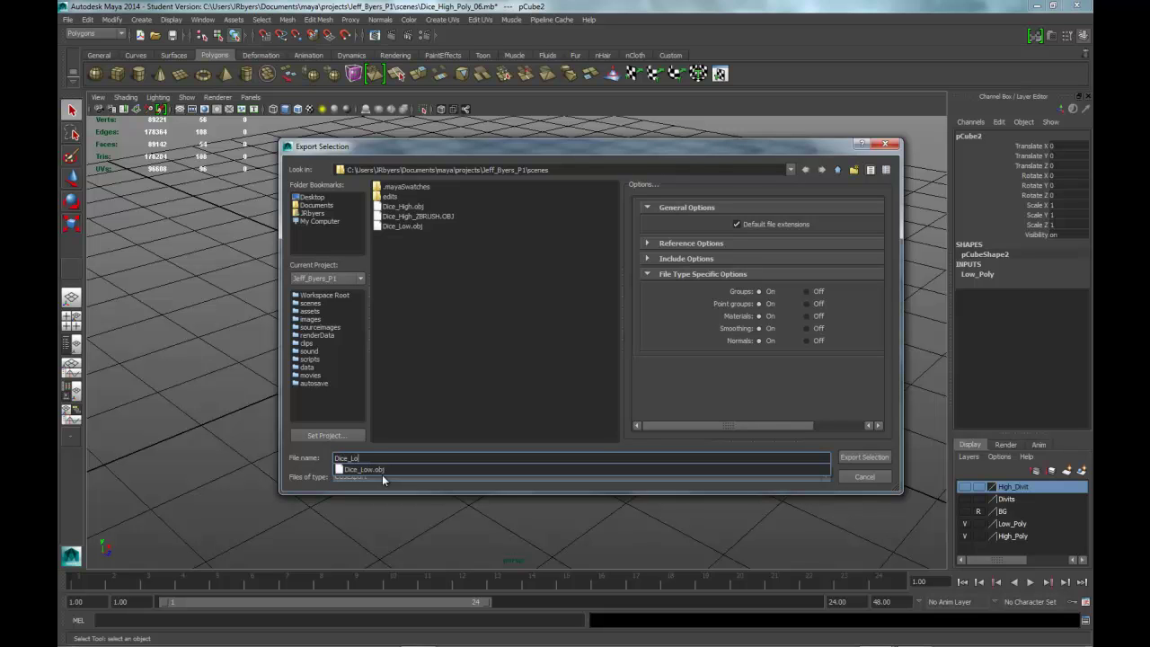
pyautogui.write('w_Poly_New')
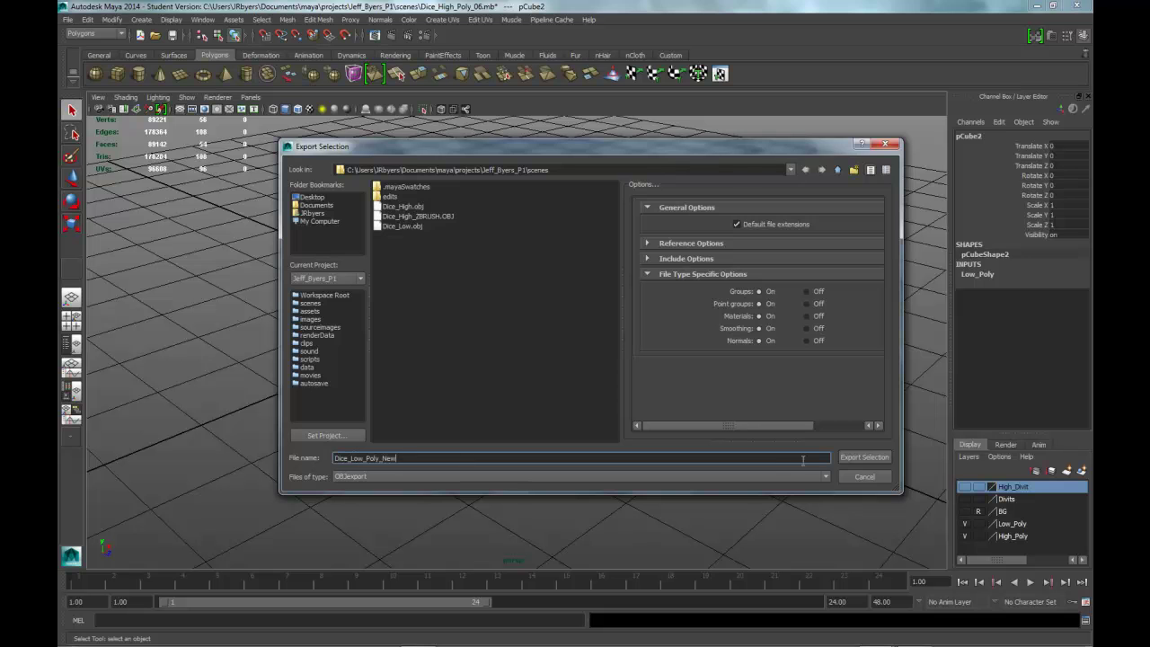
pyautogui.click(862, 457)
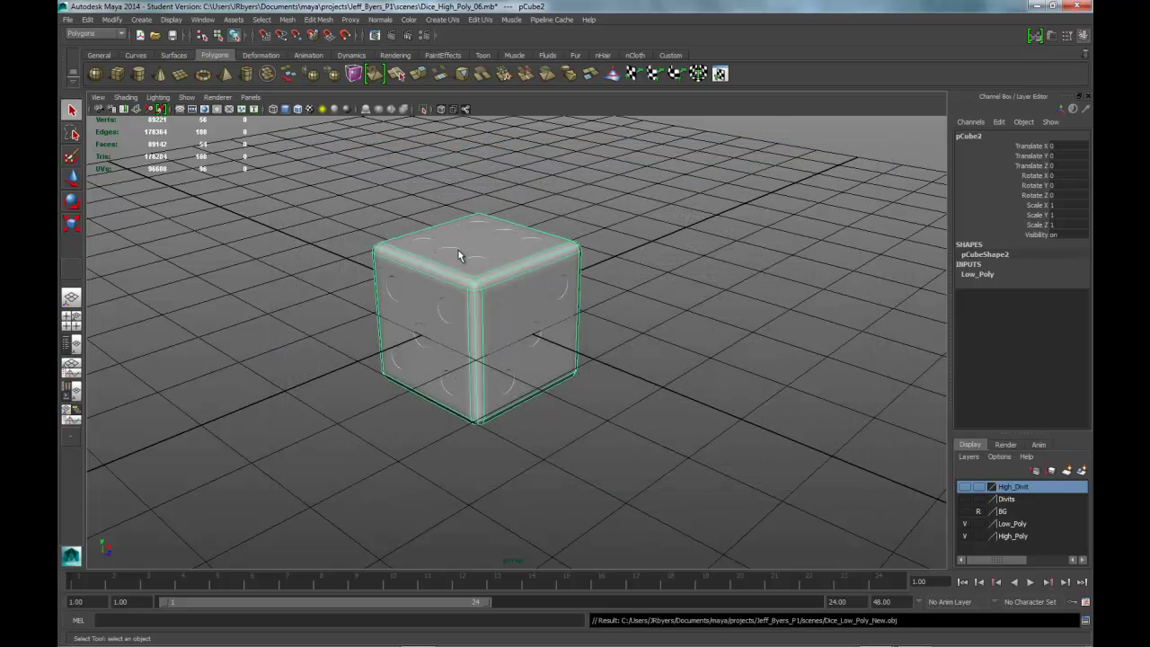
# Hide the Low_Poly layer and export the high-poly die as an OBJ file named Dice_High_Poly_New.obj
pyautogui.click(965, 524)
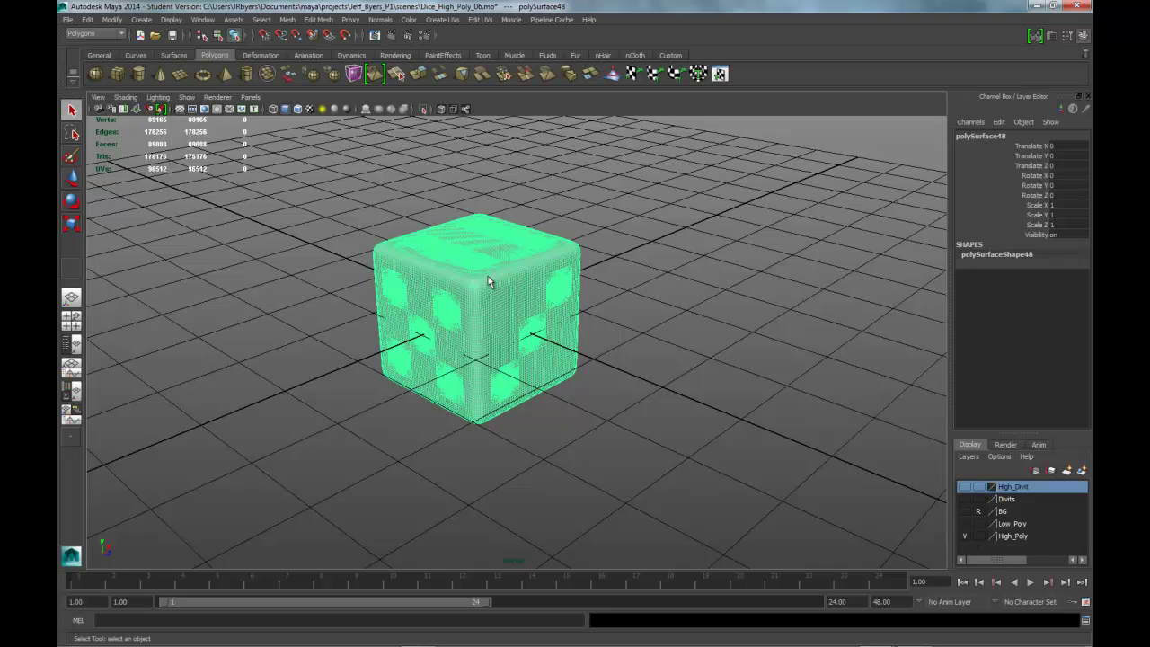
pyautogui.click(67, 19)
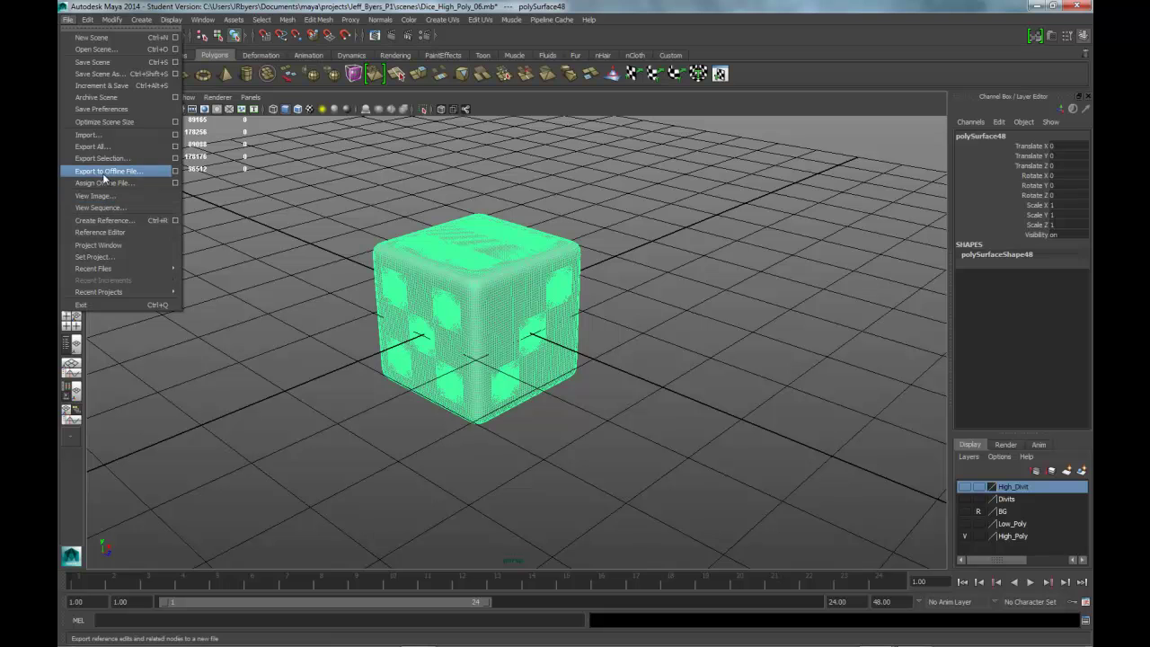
pyautogui.click(175, 158)
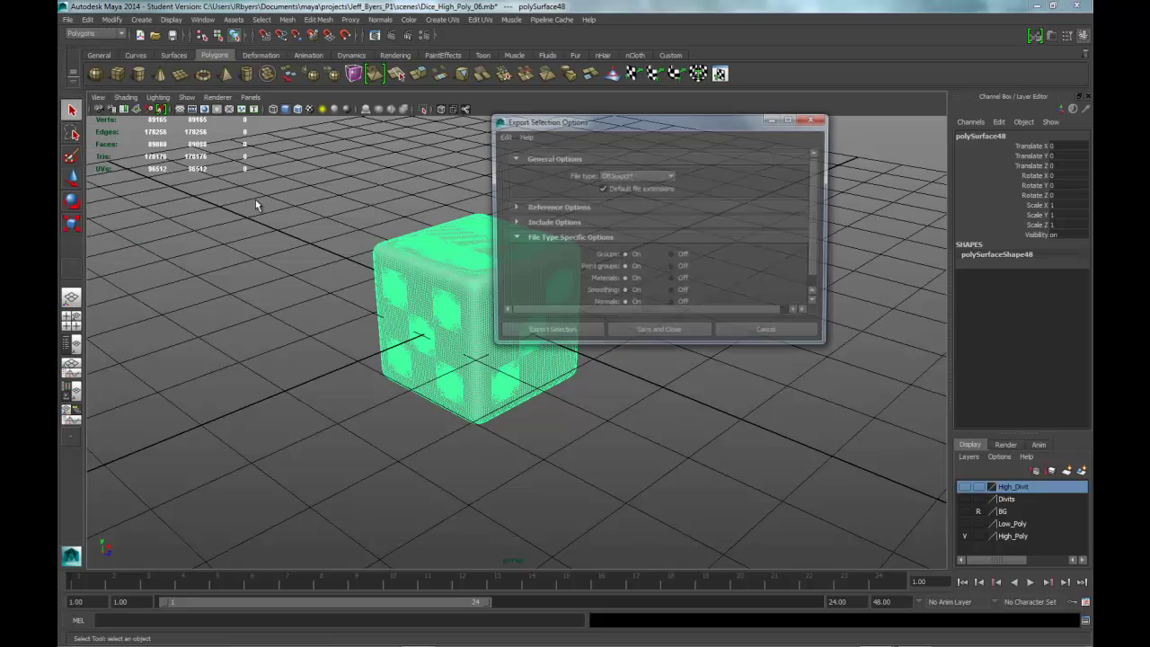
pyautogui.click(547, 334)
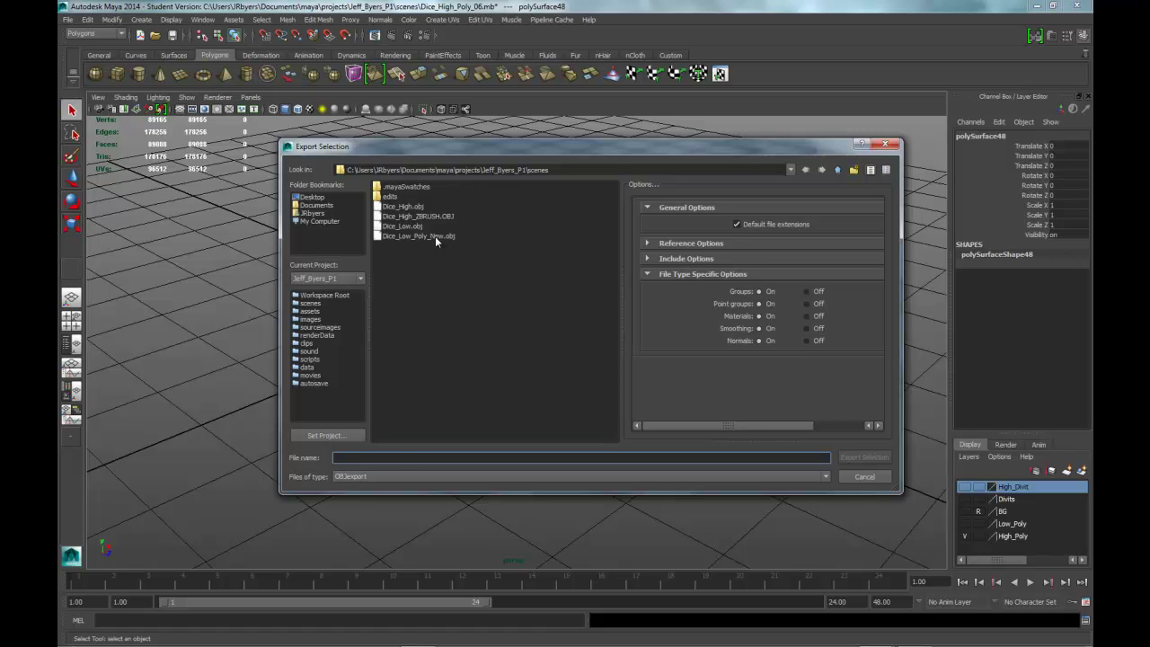
pyautogui.click(419, 235)
pyautogui.click(355, 458)
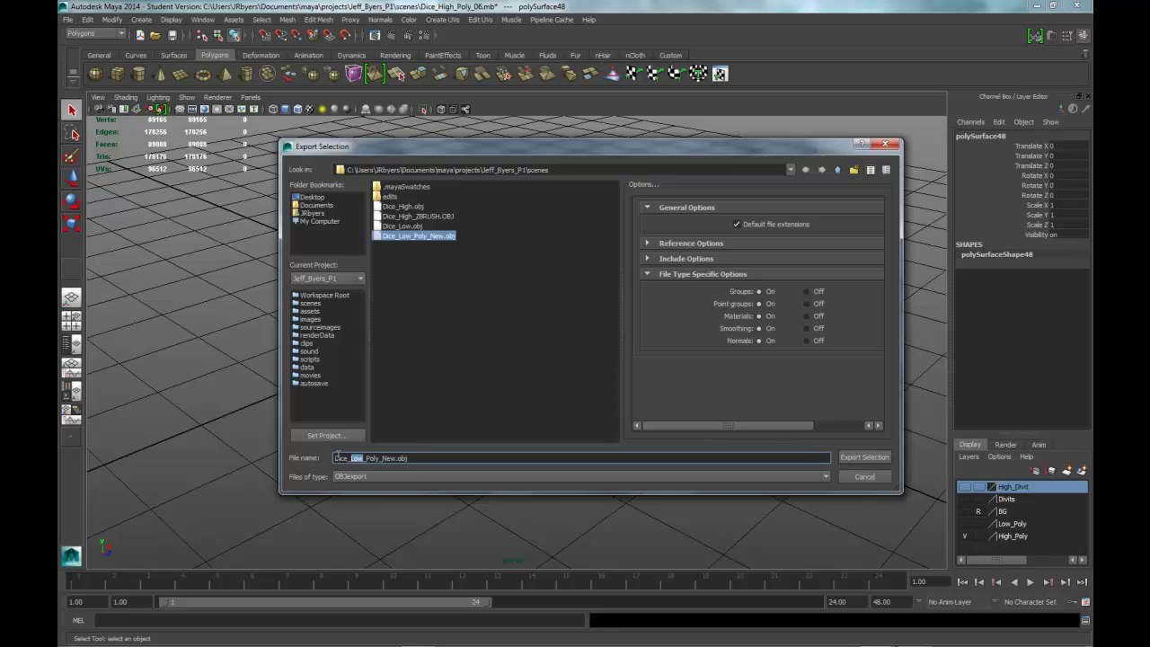
pyautogui.write('High')
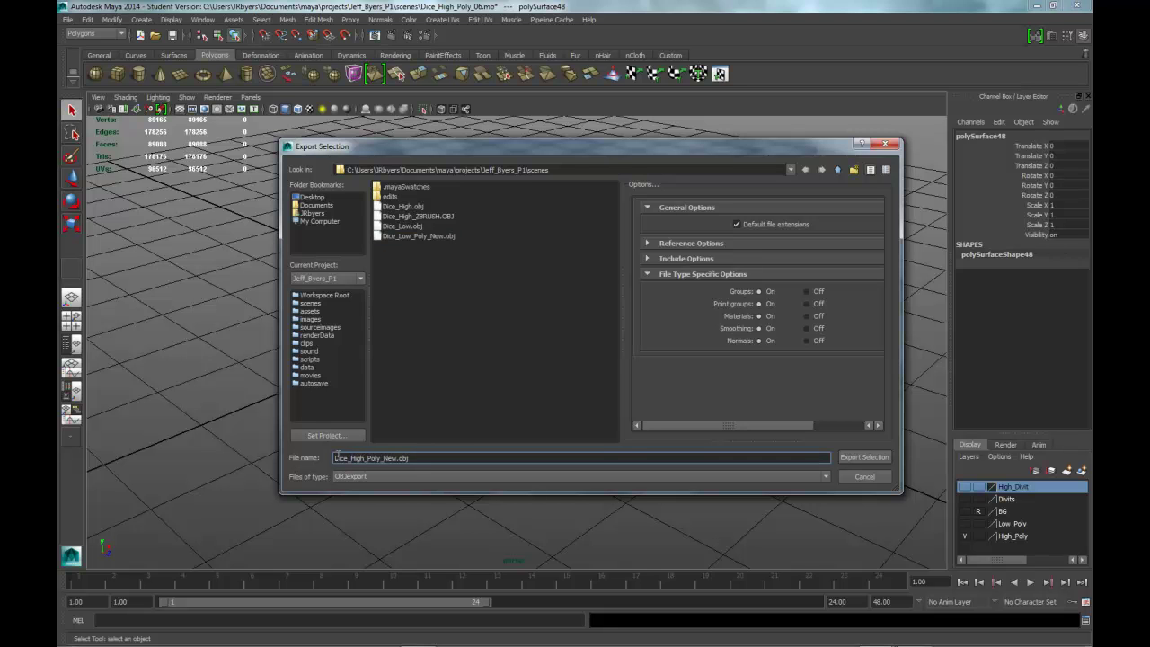
pyautogui.click(861, 458)
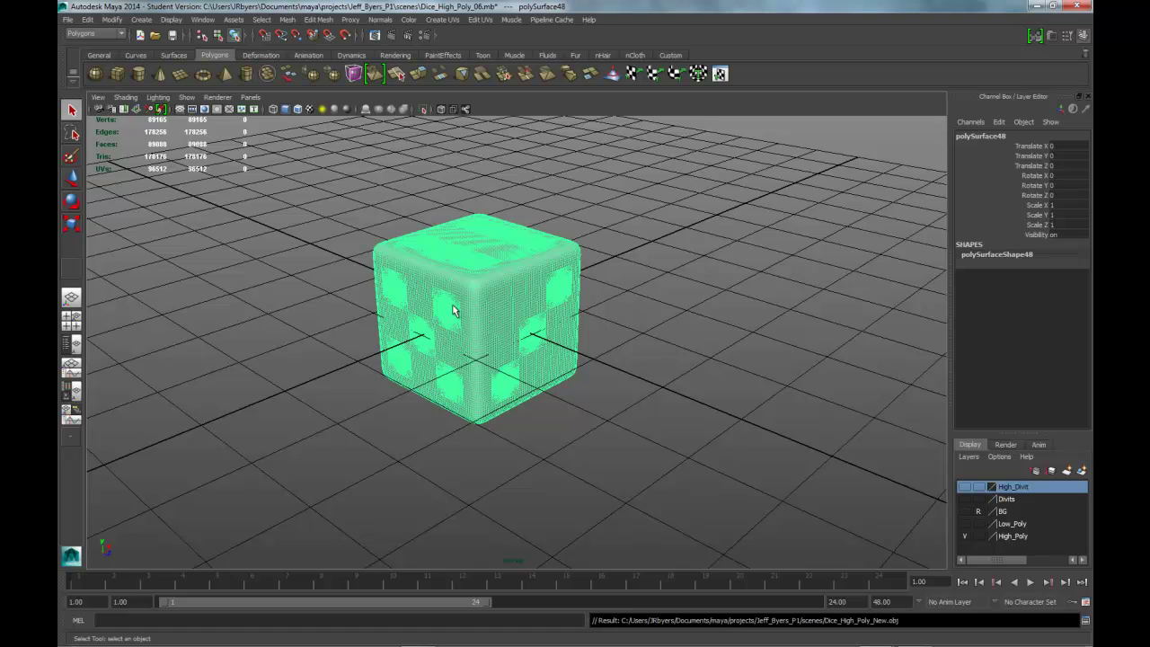
# Hide the High_Poly layer, show the Low_Poly layer, and select the low-poly die
pyautogui.click(965, 535)
pyautogui.click(965, 523)
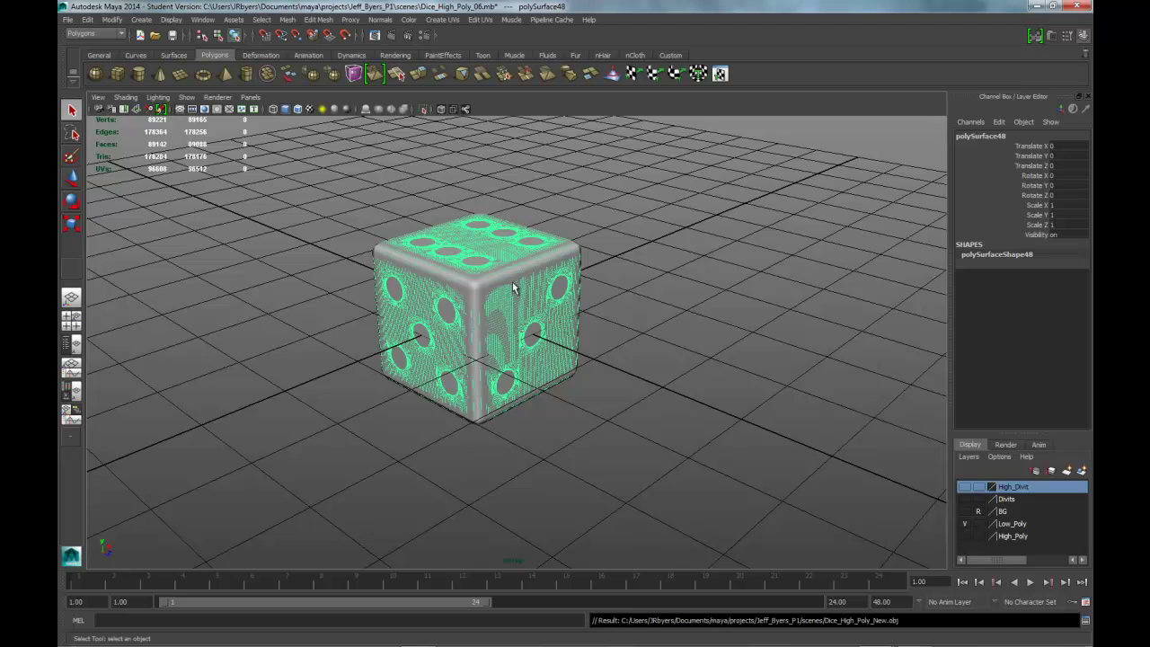
pyautogui.click(478, 289)
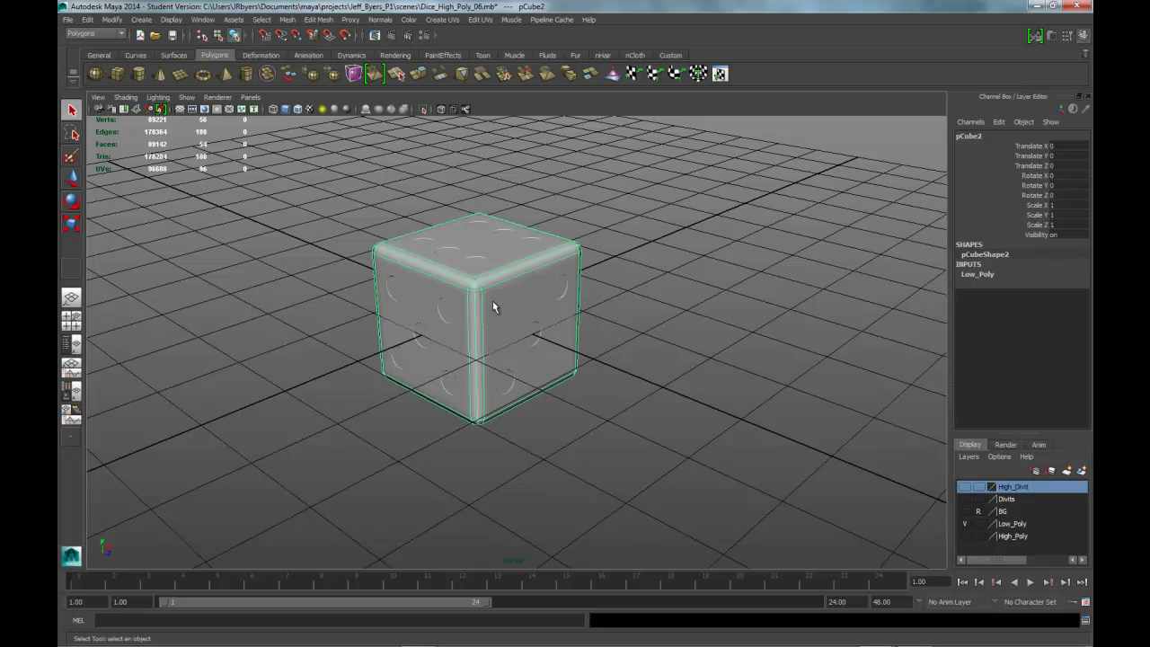
# Open the UV Texture Editor for the low-poly die and examine the overall arrangement of its UV shells
pyautogui.click(198, 19)
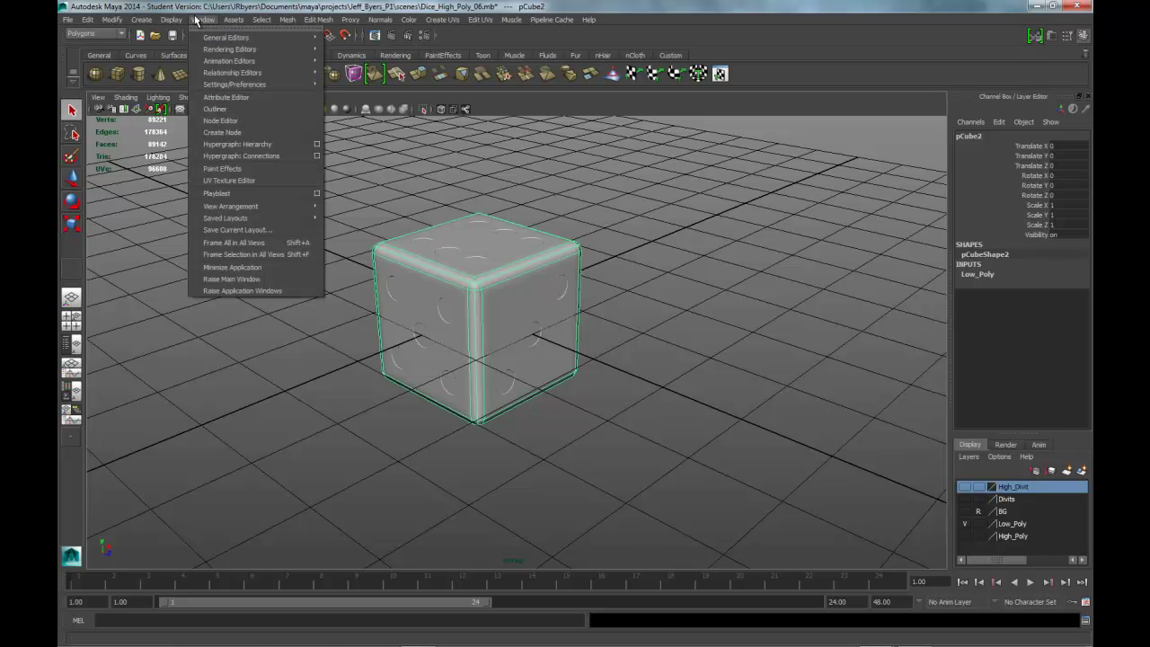
pyautogui.click(230, 180)
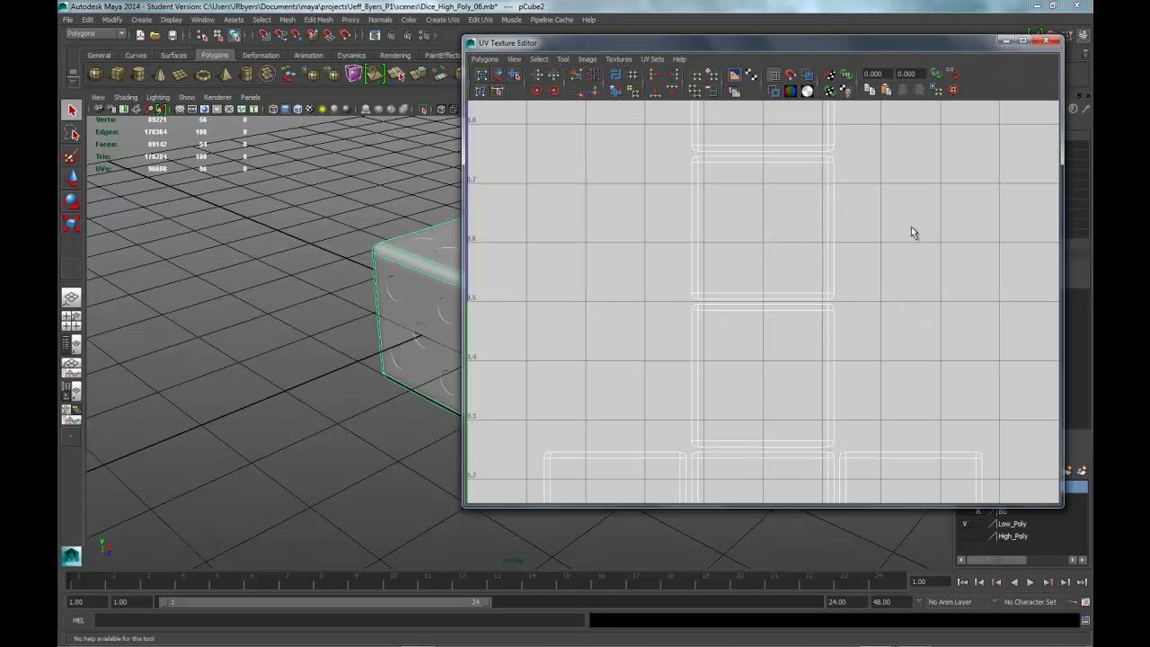
pyautogui.press('f')
pyautogui.moveTo(886, 277)
pyautogui.keyDown('alt'); pyautogui.mouseDown(button='middle')
pyautogui.moveTo(799, 270)
pyautogui.moveTo(886, 257)
pyautogui.mouseUp(button='middle'); pyautogui.keyUp('alt')
pyautogui.scroll(3, 814, 278)
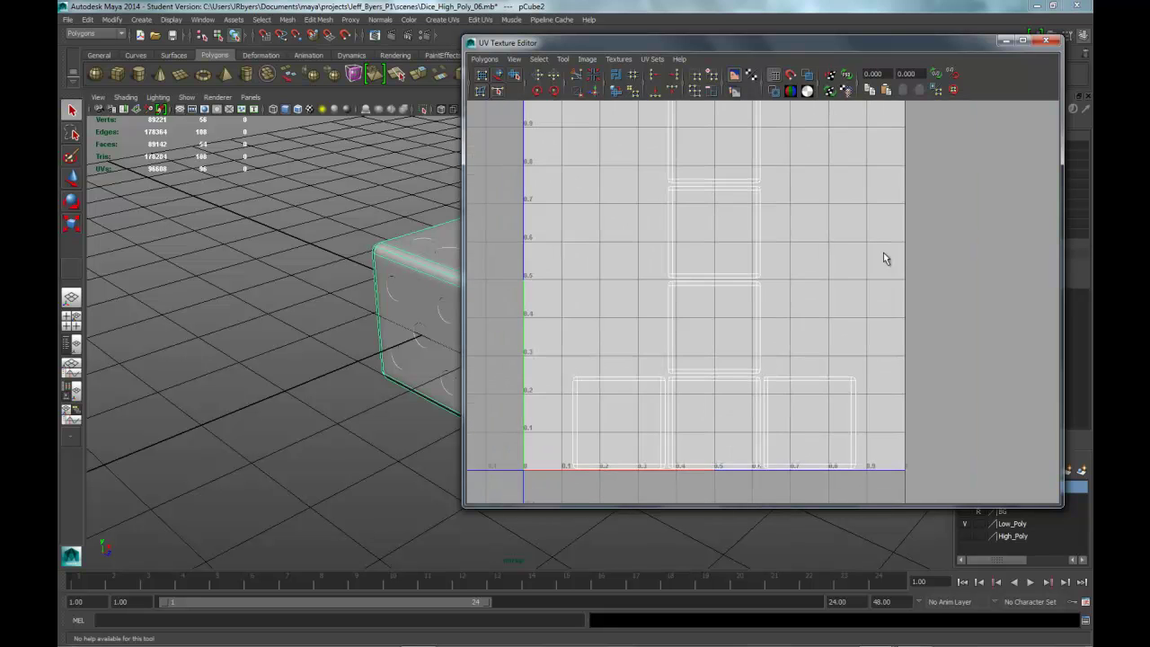
pyautogui.scroll(3, 767, 352)
pyautogui.keyDown('alt'); pyautogui.moveTo(767, 351); pyautogui.dragTo(804, 223, button='middle'); pyautogui.keyUp('alt')
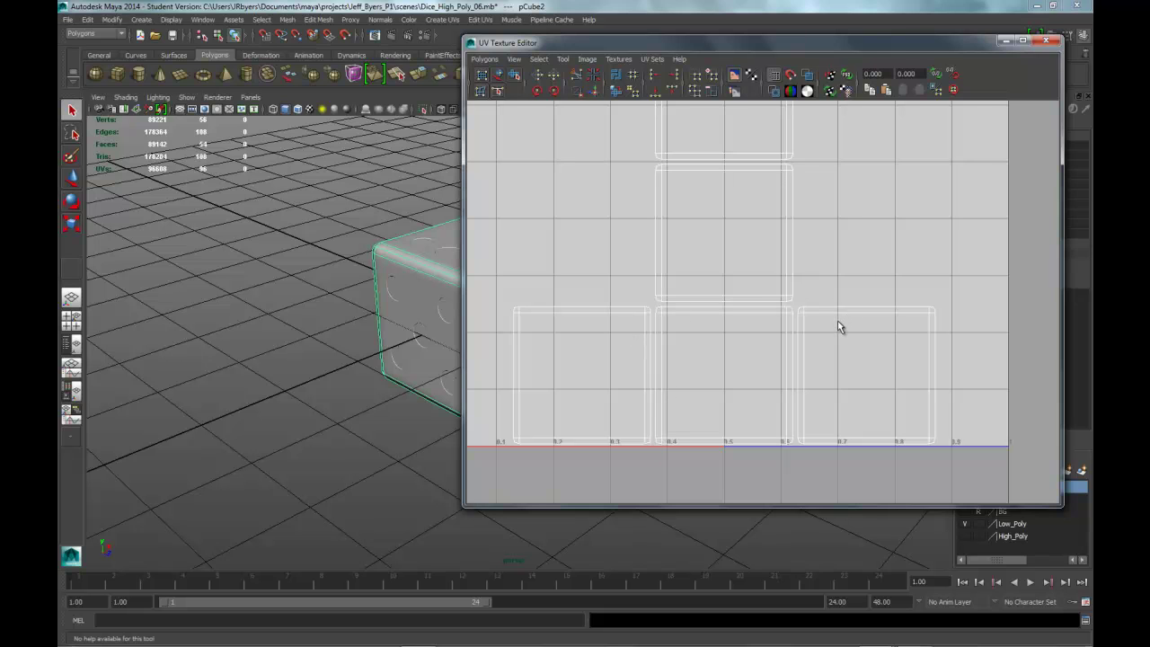
pyautogui.scroll(-2, 840, 326)
pyautogui.keyDown('alt'); pyautogui.moveTo(806, 275); pyautogui.dragTo(823, 292, button='middle'); pyautogui.keyUp('alt')
pyautogui.scroll(-1, 803, 330)
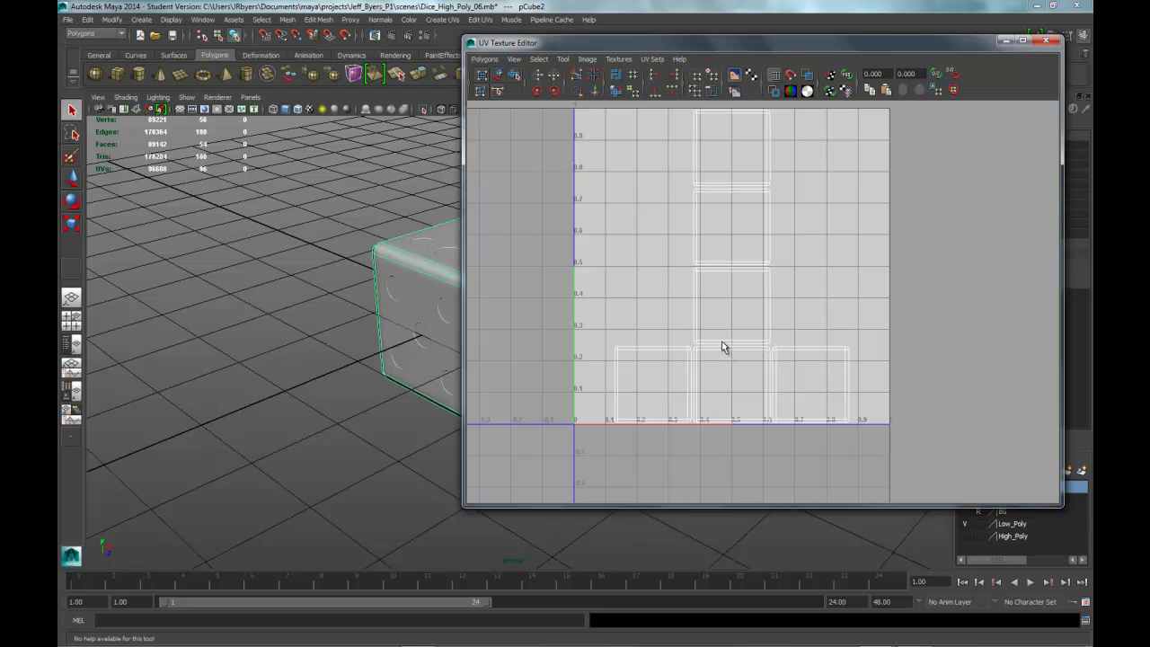
# Examine the gaps and beveled borders around the lower middle UV shell up close, and minimize the UV Texture Editor
pyautogui.scroll(5, 781, 355)
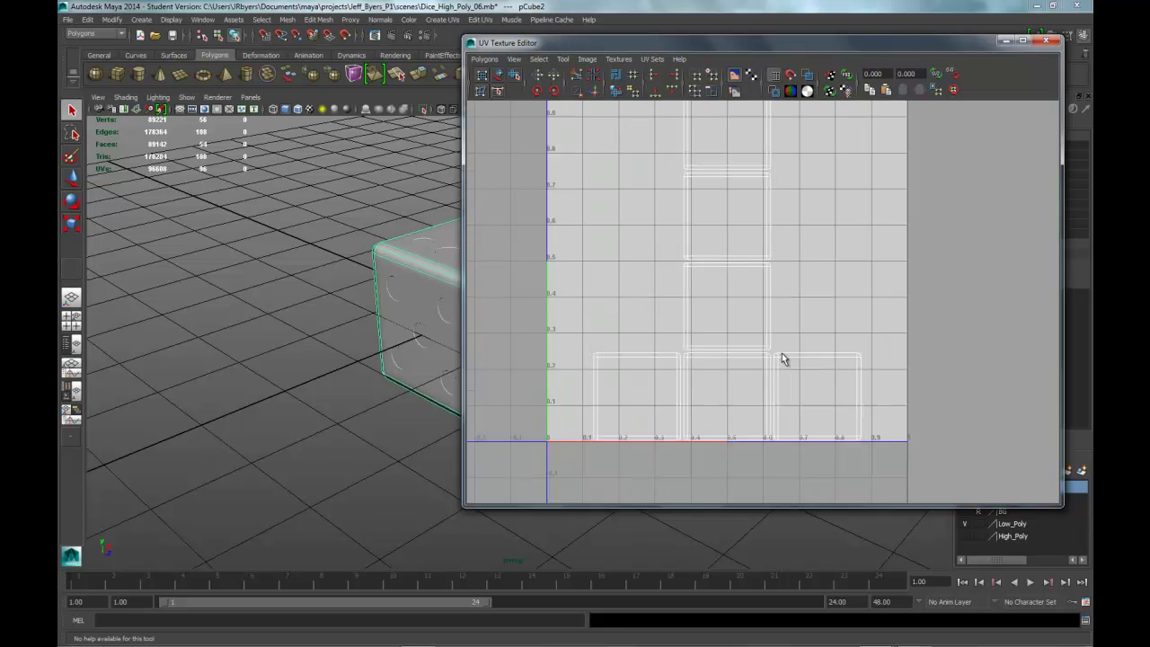
pyautogui.keyDown('alt'); pyautogui.moveTo(730, 359); pyautogui.dragTo(768, 225, button='middle'); pyautogui.keyUp('alt')
pyautogui.scroll(5, 738, 274)
pyautogui.scroll(2, 726, 277)
pyautogui.scroll(-2, 724, 277)
pyautogui.keyDown('alt'); pyautogui.moveTo(740, 269); pyautogui.dragTo(761, 228, button='middle'); pyautogui.keyUp('alt')
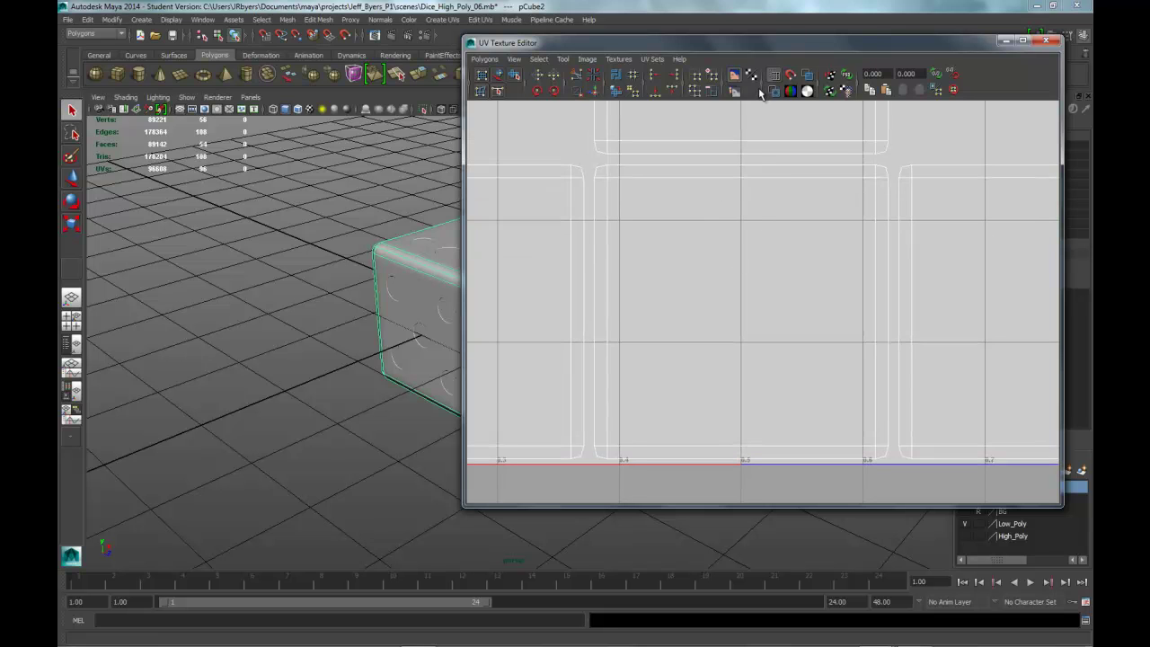
pyautogui.moveTo(764, 42); pyautogui.dragTo(728, 55)
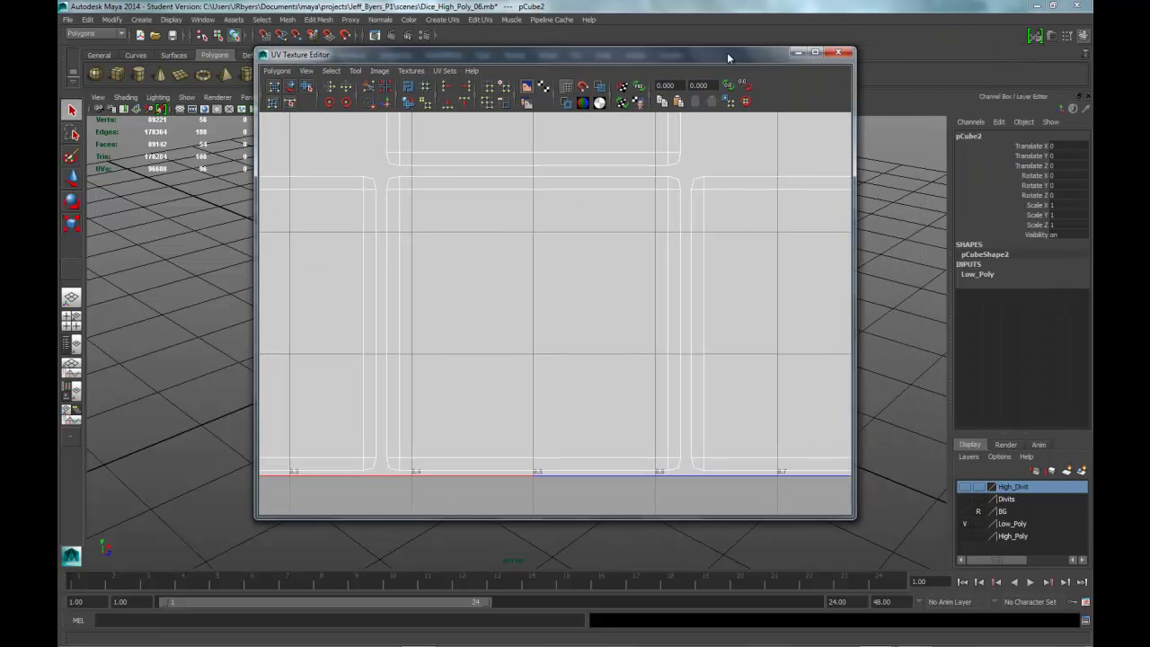
pyautogui.click(797, 51)
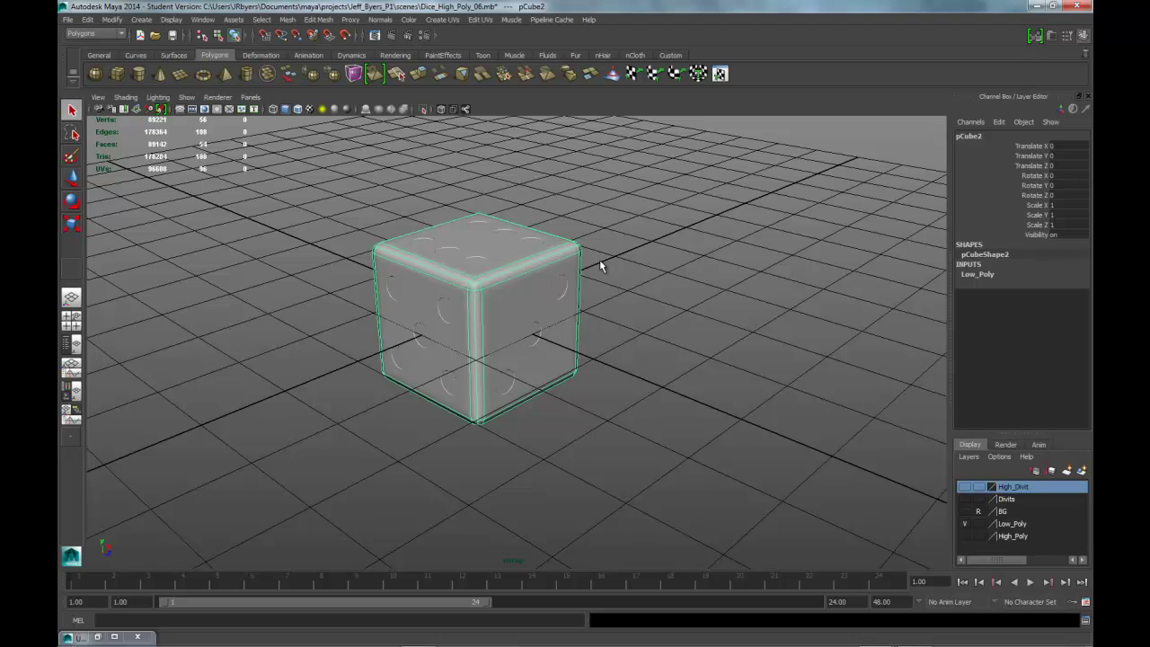